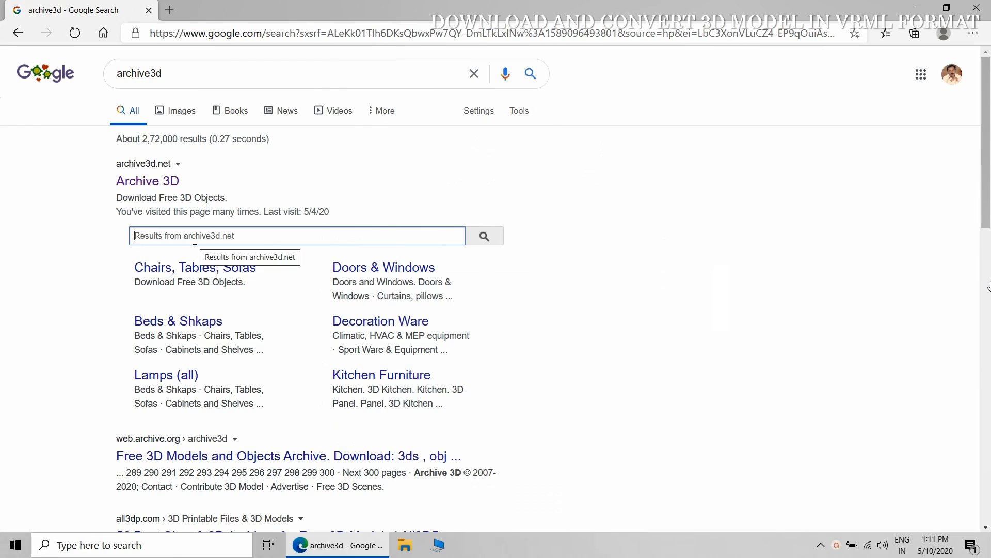
Search the archive3d.net site results for "ceiling fan"
text(d)
text(eili)
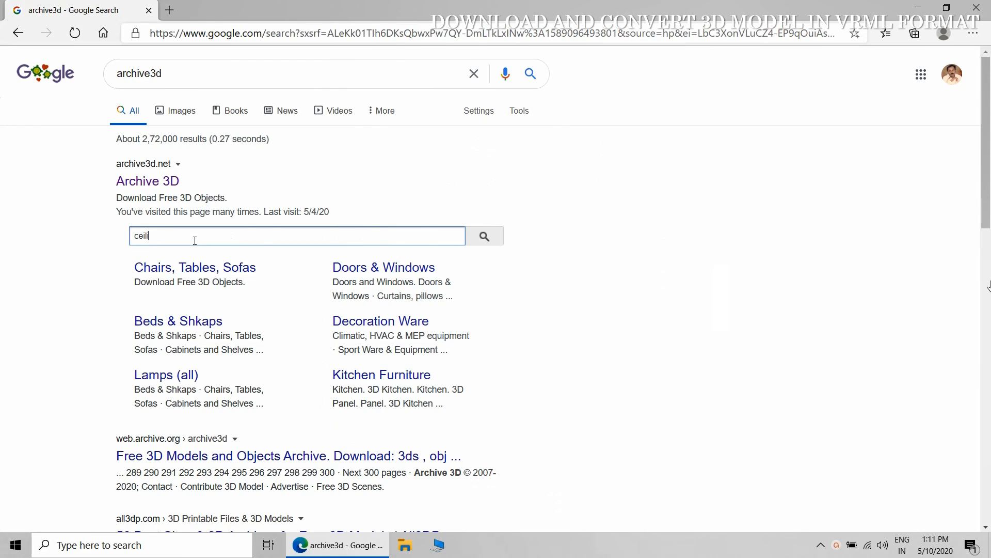
text(ng fan)
click(484, 236)
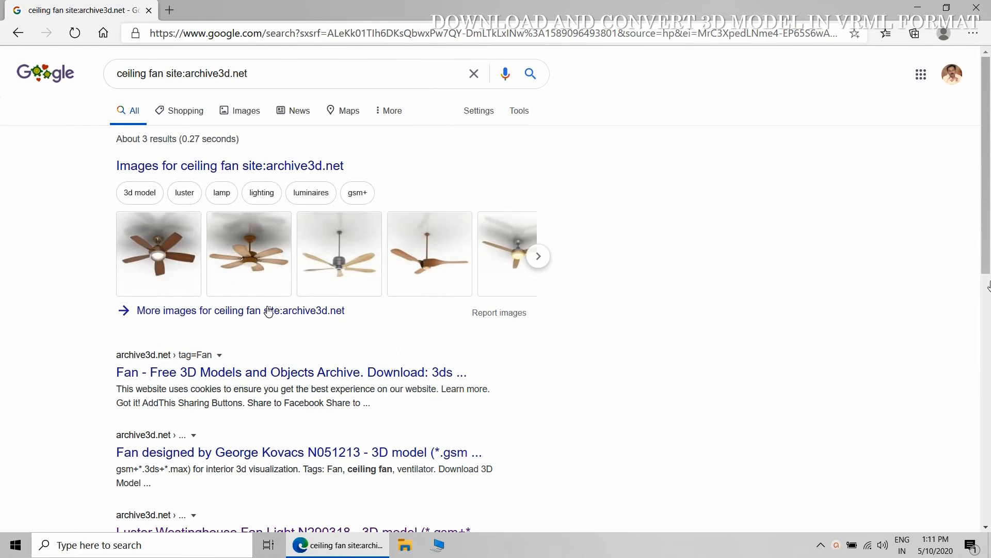
Open the Archive 3D page of the Fan S N050512 model from the image results and download the model
click(253, 261)
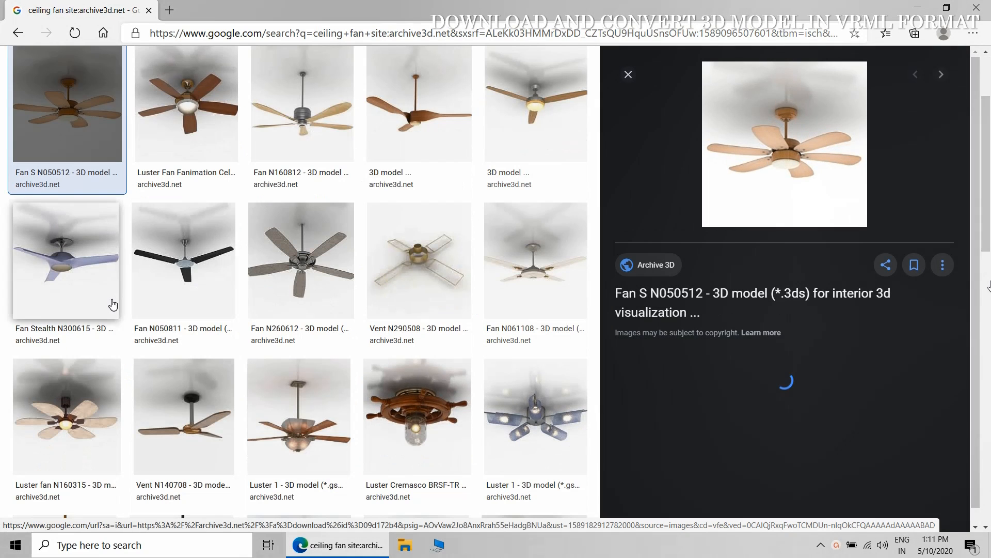
click(683, 294)
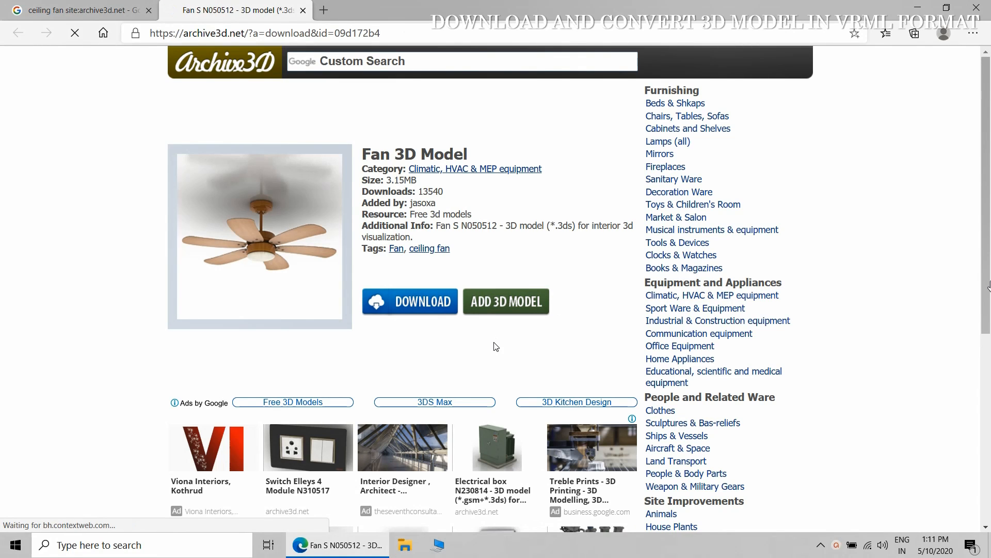
click(421, 305)
click(475, 382)
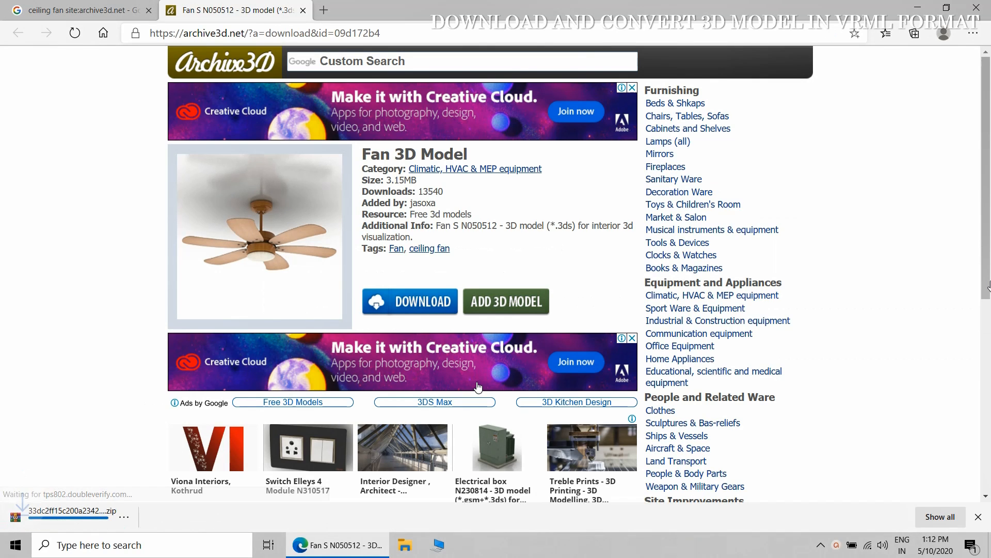
Show the downloaded fan archive in its folder, copy the newest zip file and close the Downloads window
click(136, 518)
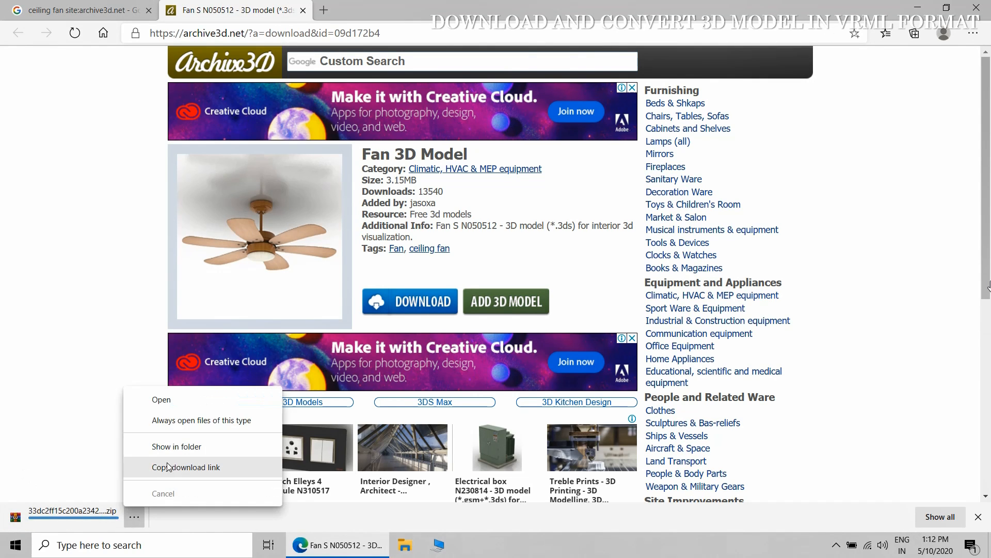
click(178, 447)
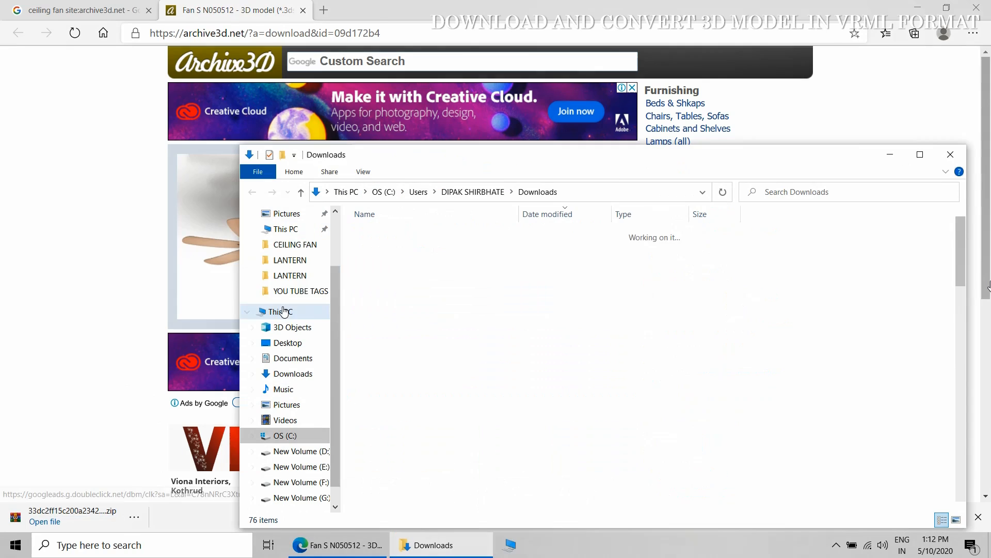
right_click(387, 252)
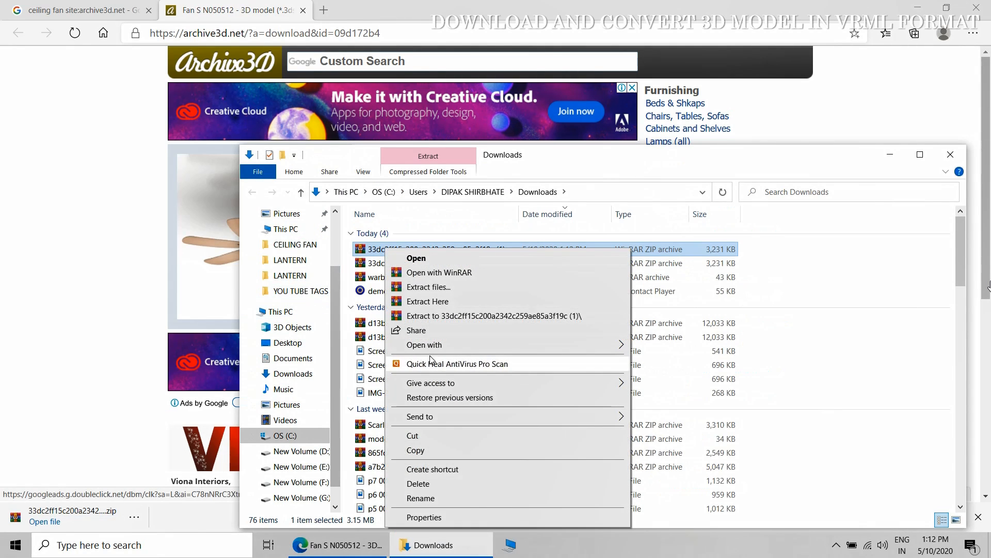
click(432, 450)
click(951, 154)
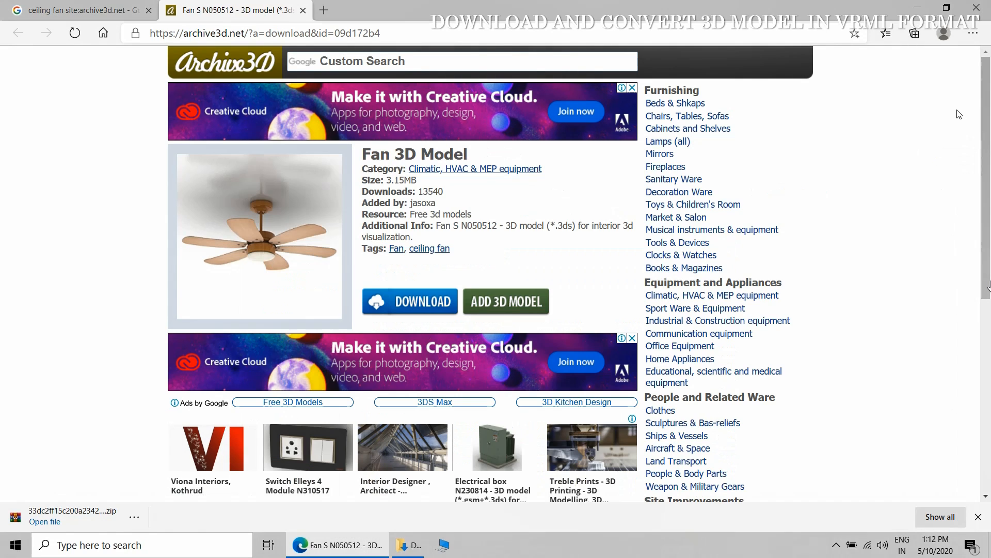
Minimize the browser and paste the copied archive into the INTERACTIVE CEILING FAN folder on the desktop
click(918, 7)
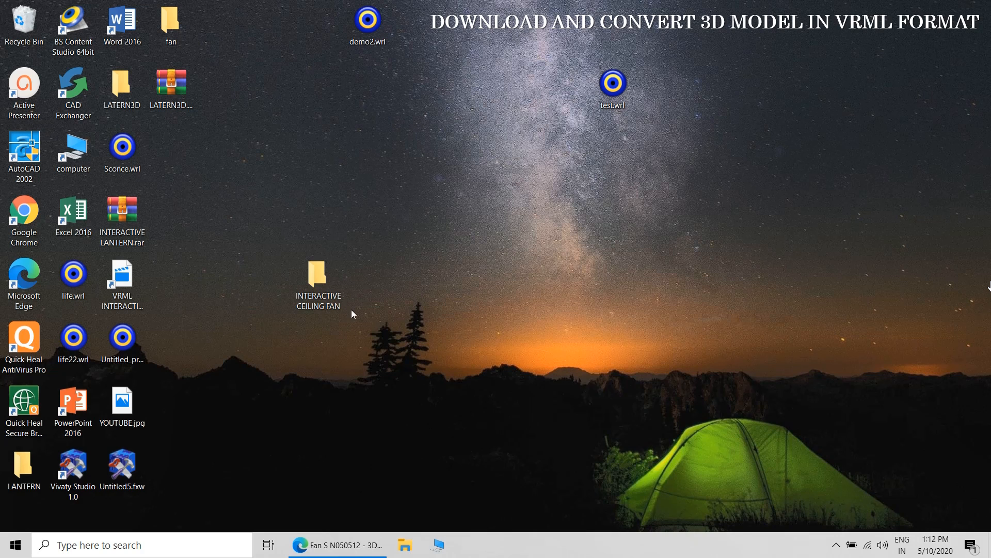
double_click(317, 272)
right_click(383, 264)
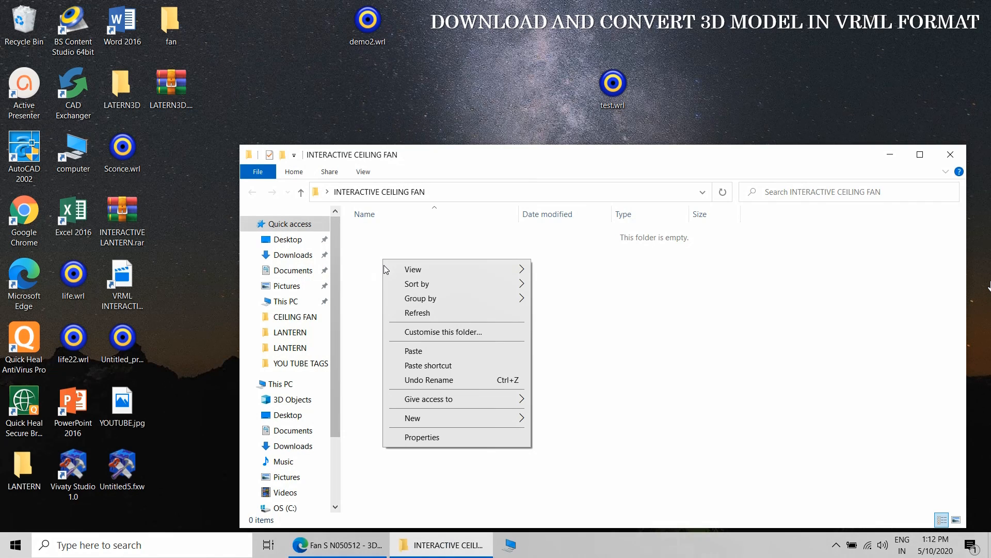
click(415, 351)
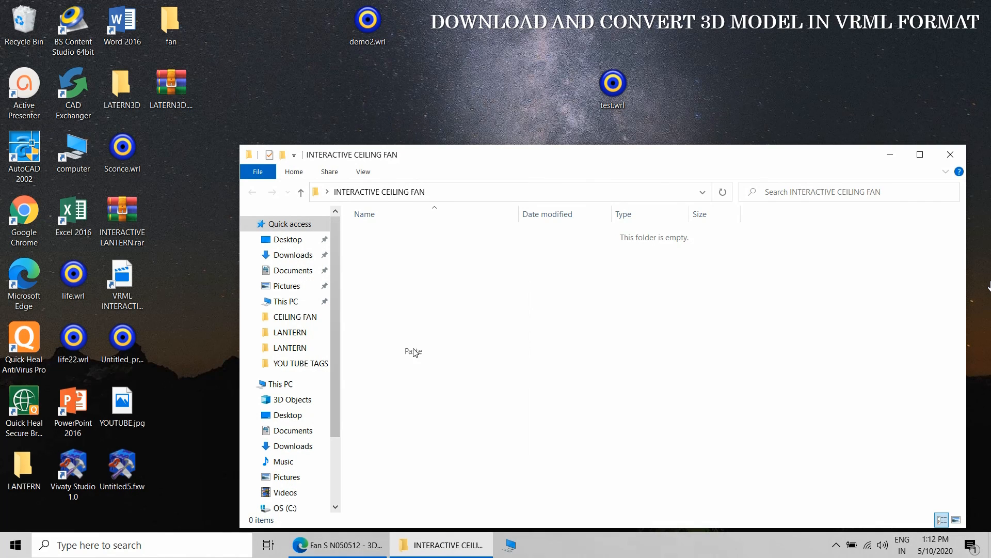
click(450, 347)
Rename the pasted archive as CEILING_FAN.zip
right_click(407, 232)
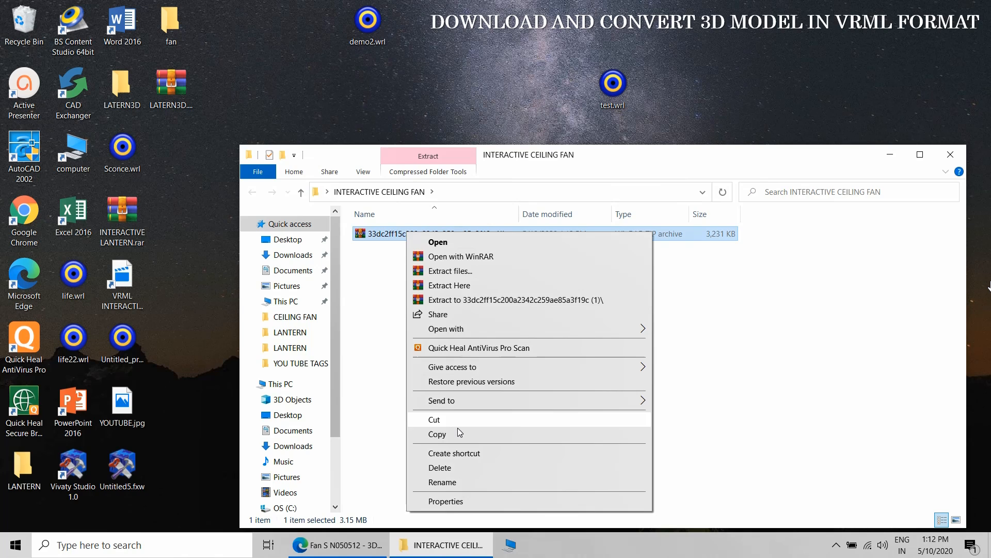
click(454, 482)
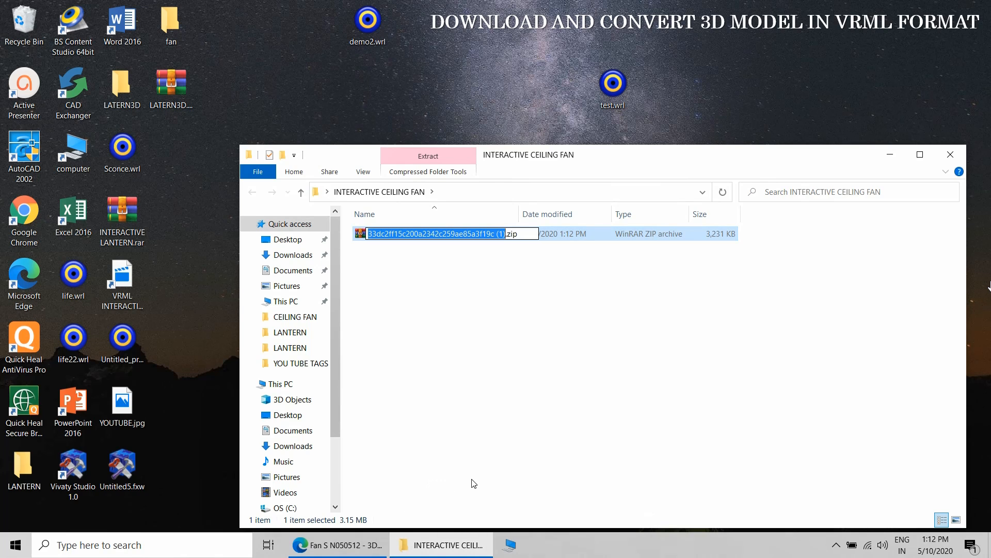
text(CEILIN)
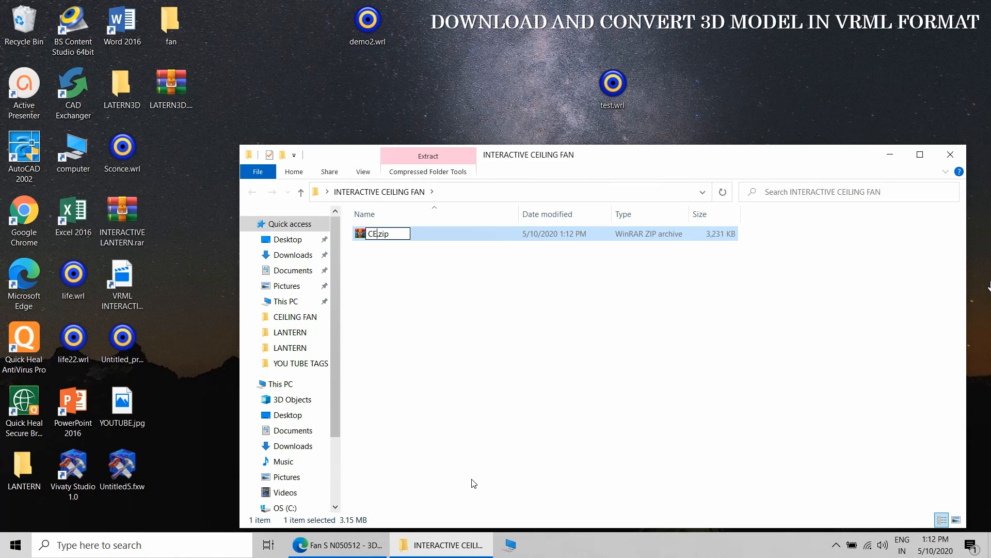
text(G_FAN)
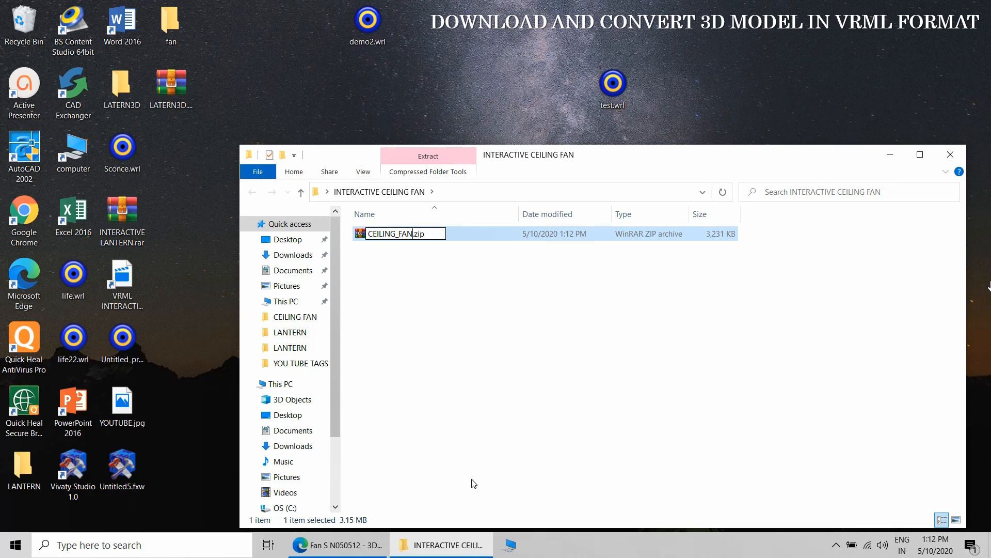
click(466, 393)
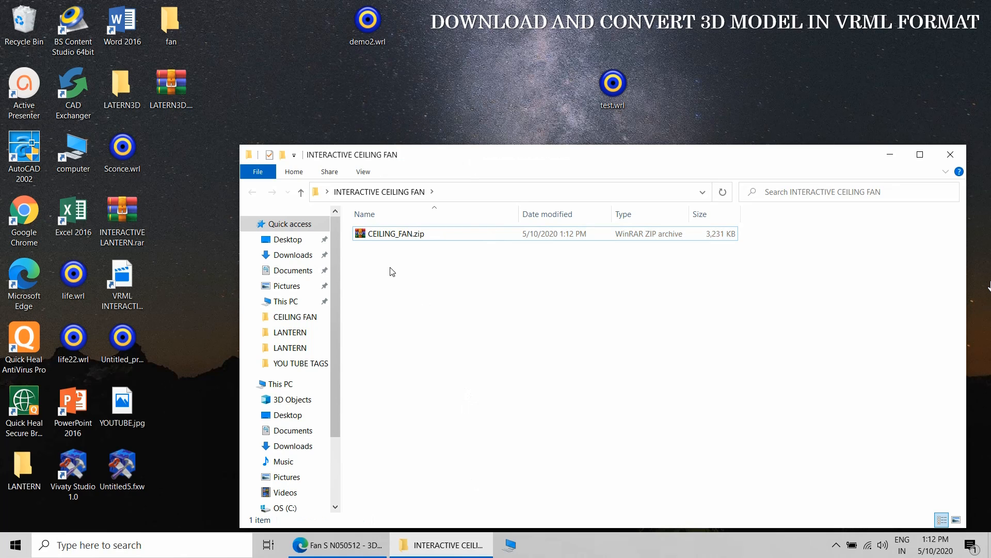
Extract CEILING_FAN.zip into its own CEILING_FAN subfolder and open that subfolder
click(384, 239)
right_click(384, 242)
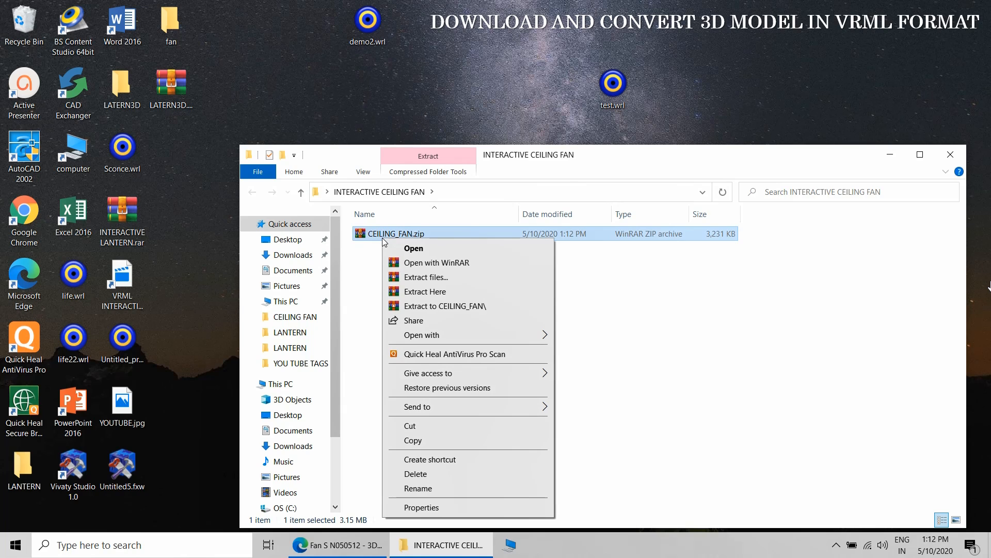
click(445, 306)
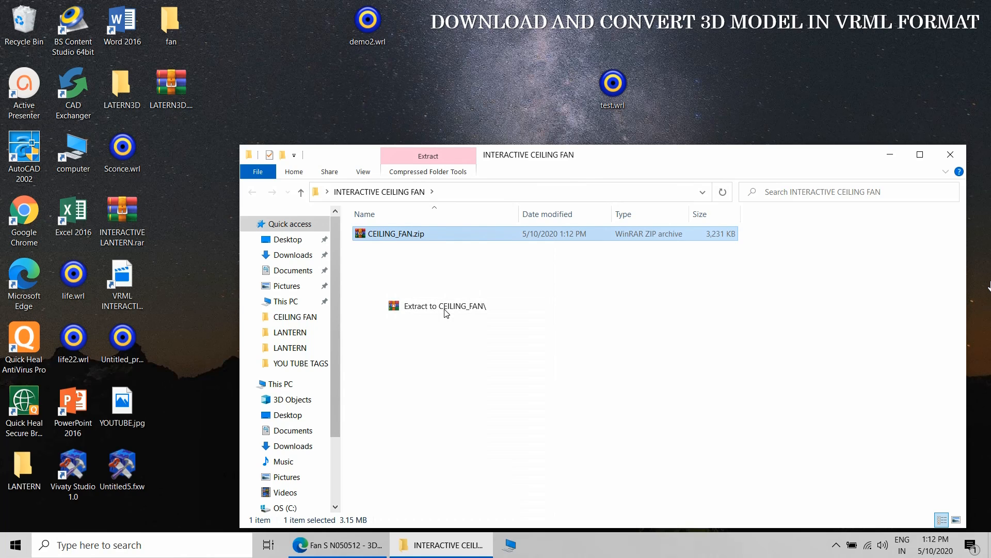
click(627, 364)
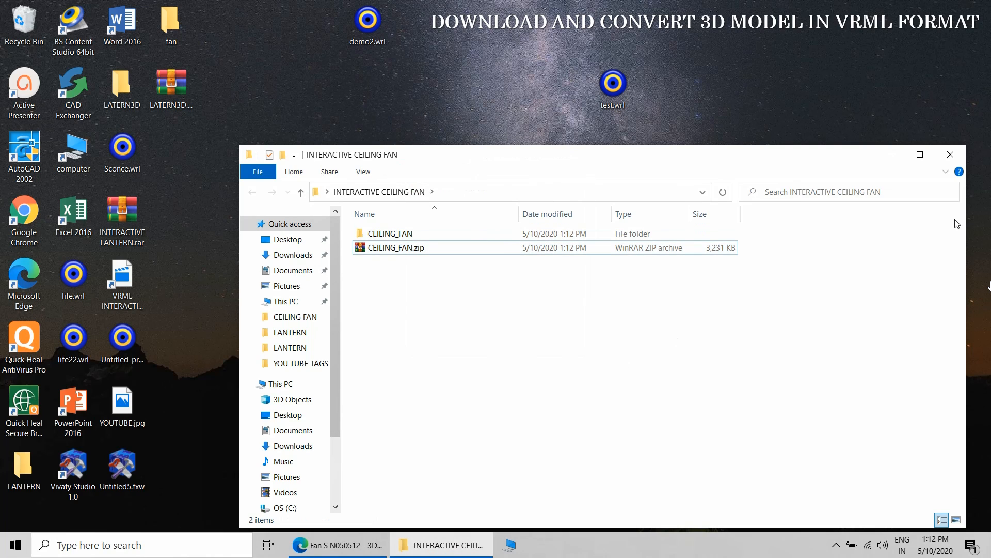
double_click(397, 239)
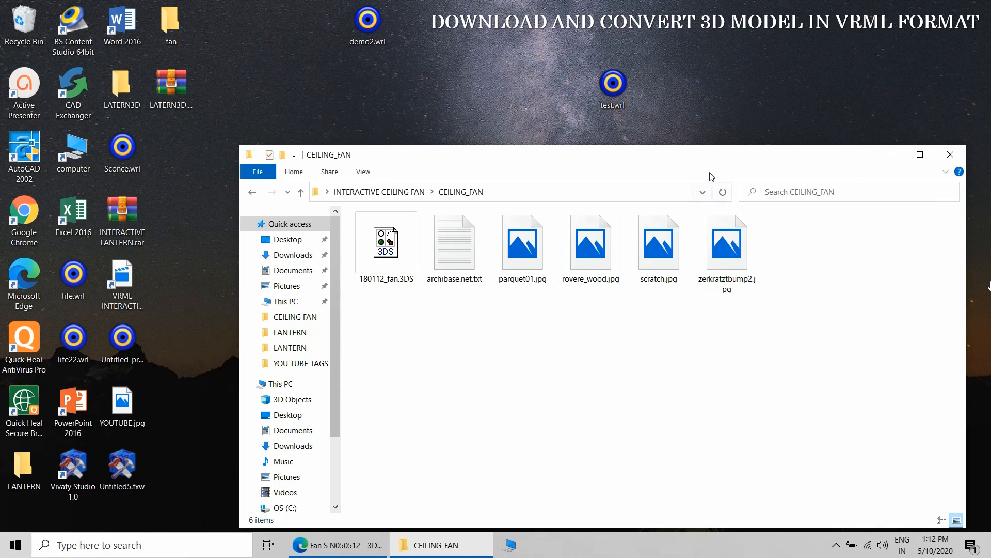
Launch CAD Exchanger beside the folder window and import 180112_fan.3DS from the CEILING_FAN folder
drag(702, 163, 948, 110)
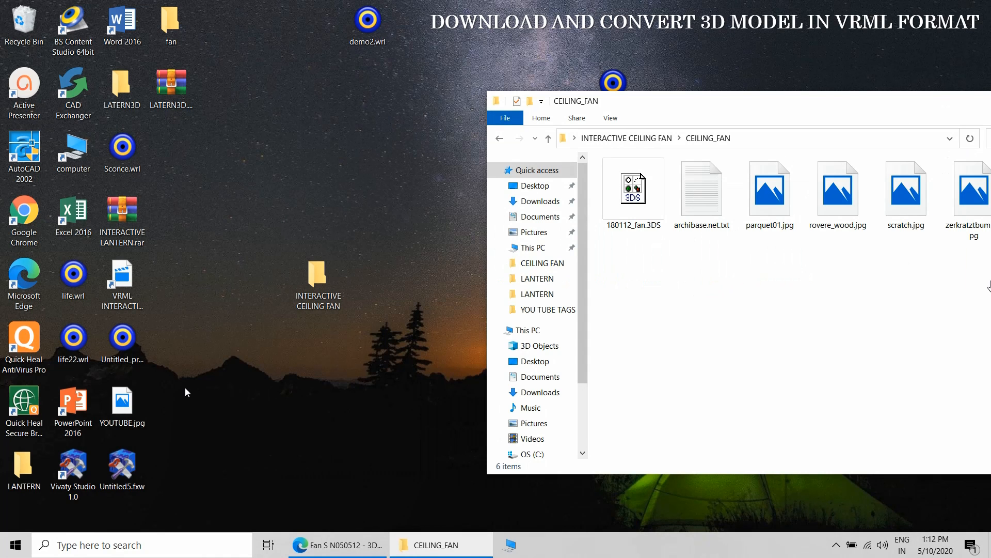
click(75, 97)
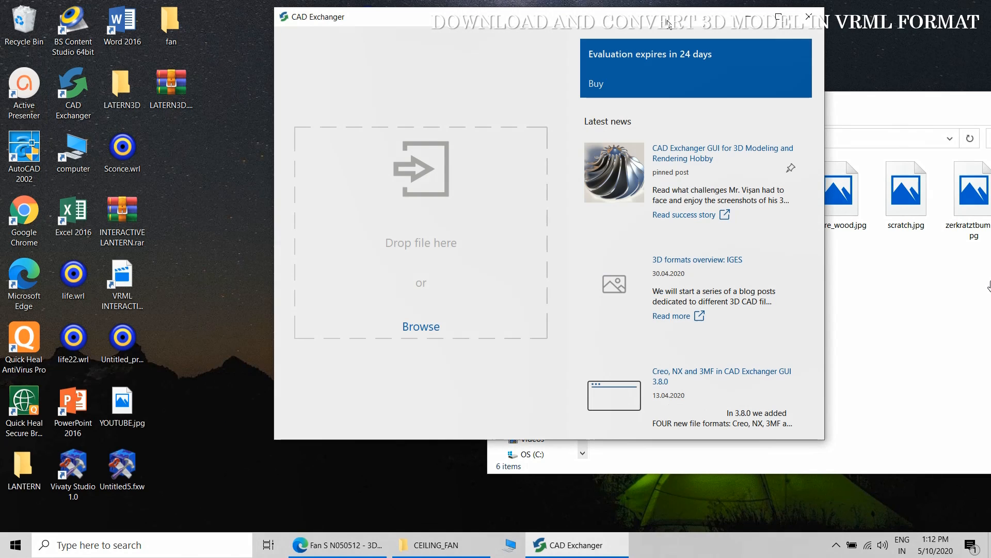
drag(668, 24, 464, 74)
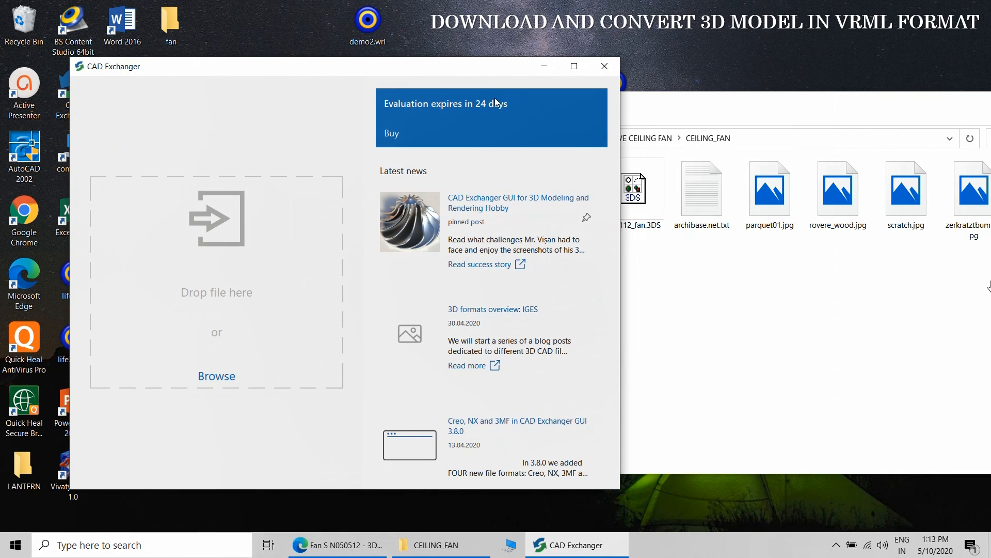
drag(655, 190, 200, 268)
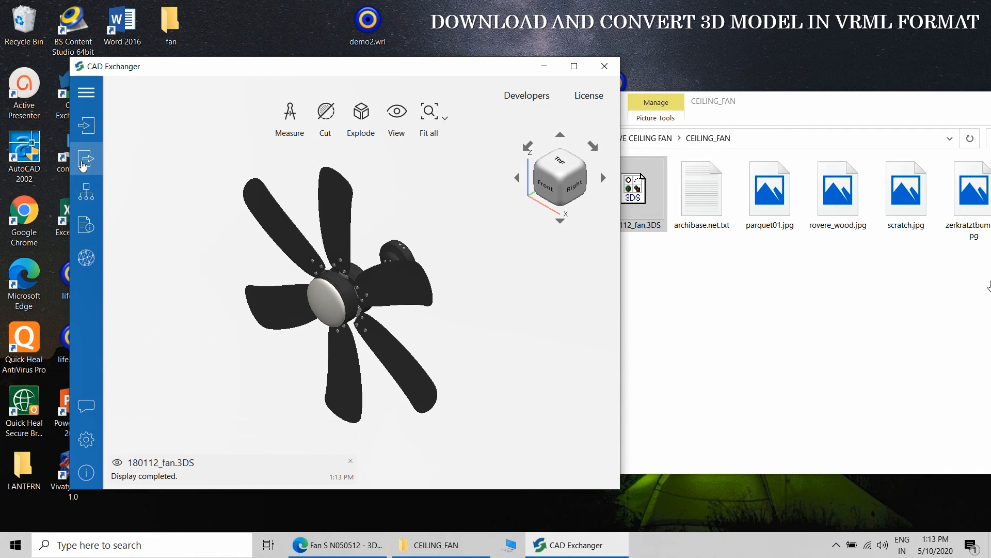
Export the fan in VRML format as 180112_fan.wrl into the CEILING_FAN folder inside INTERACTIVE CEILING FAN on the desktop
click(85, 159)
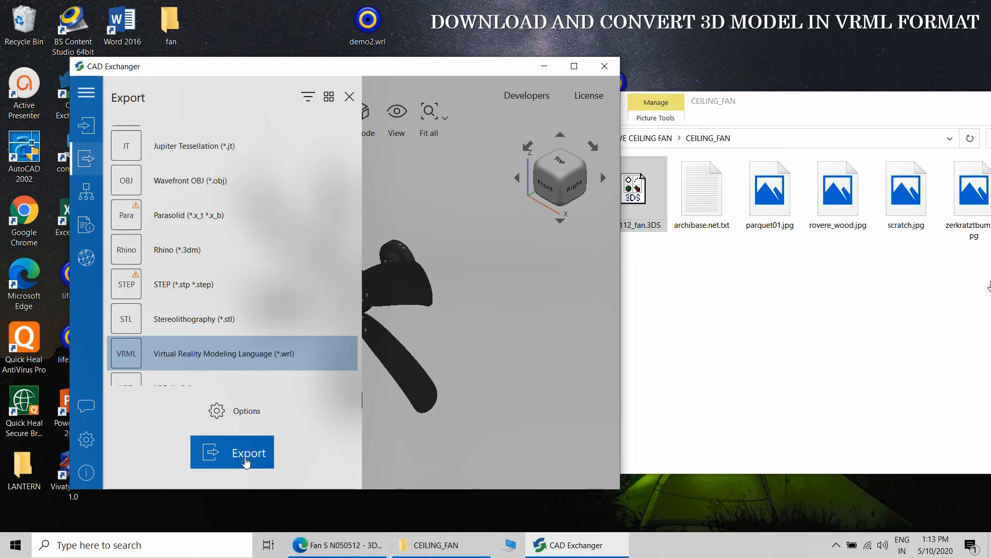
click(263, 461)
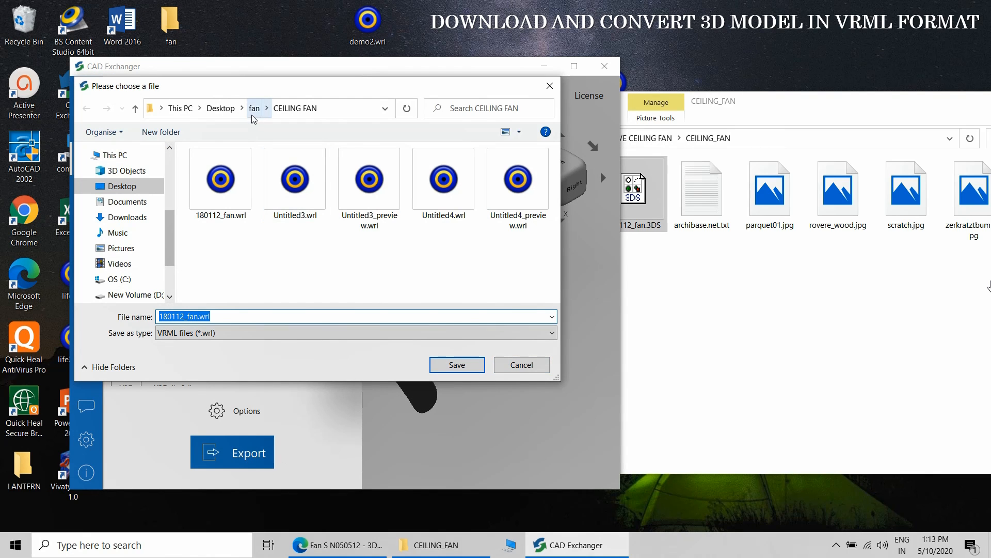
click(220, 108)
click(258, 185)
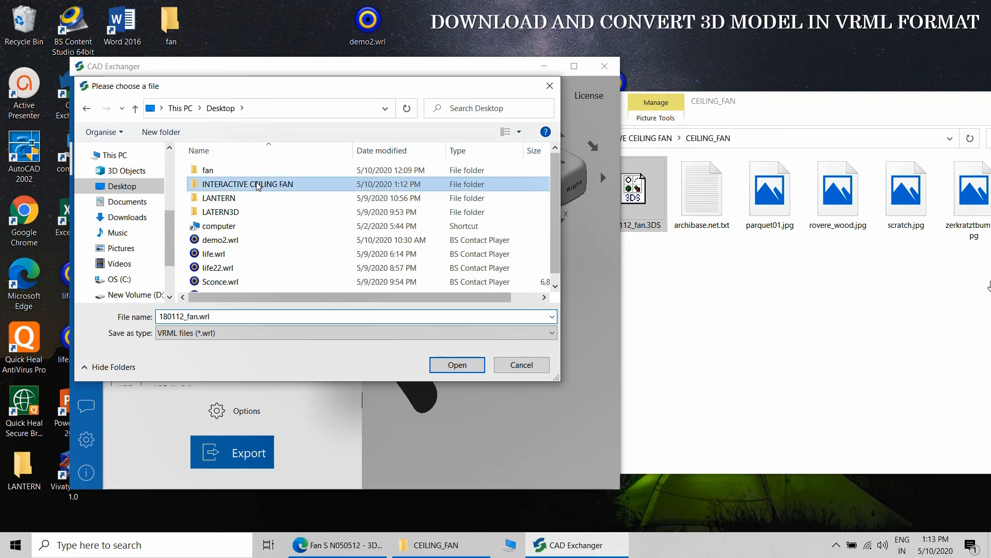
double_click(258, 185)
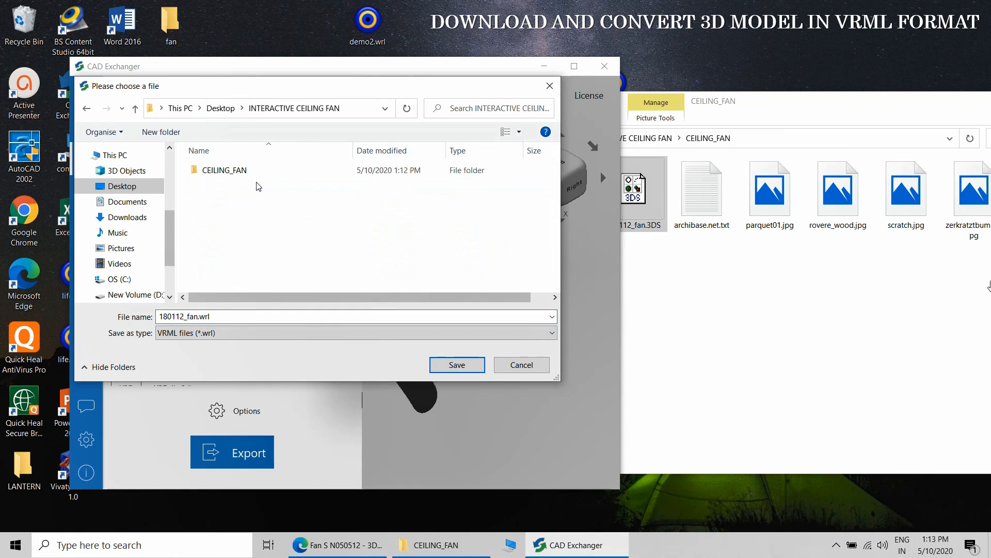
double_click(211, 171)
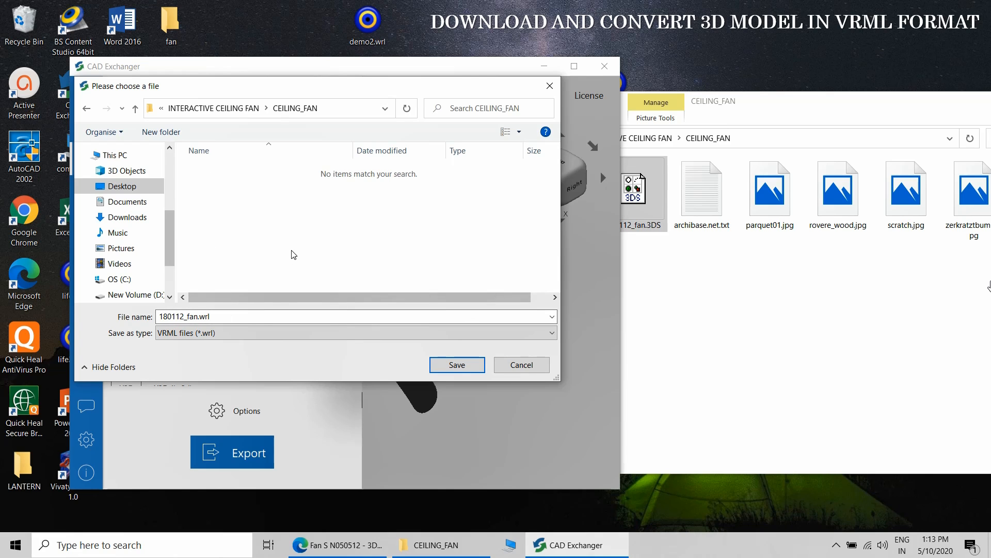
double_click(269, 314)
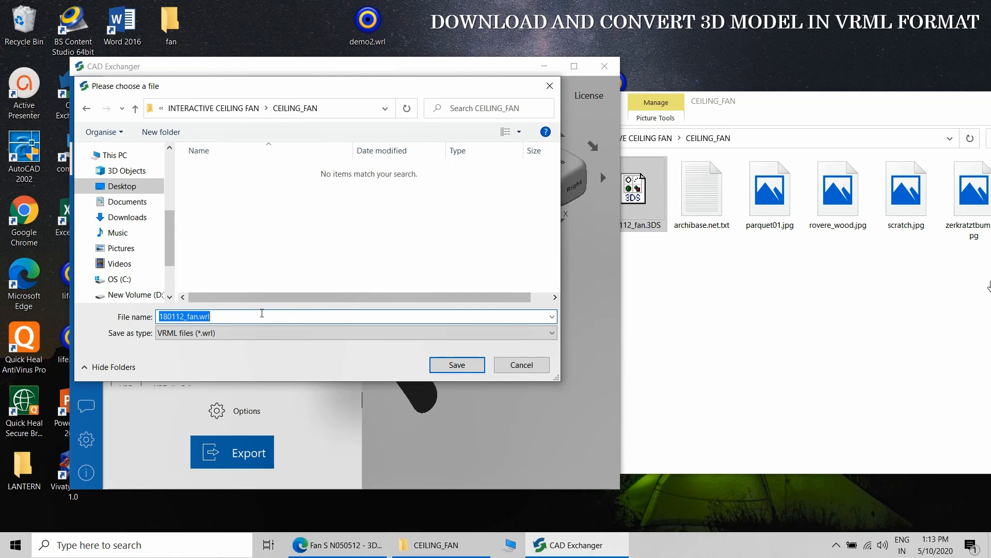
click(447, 367)
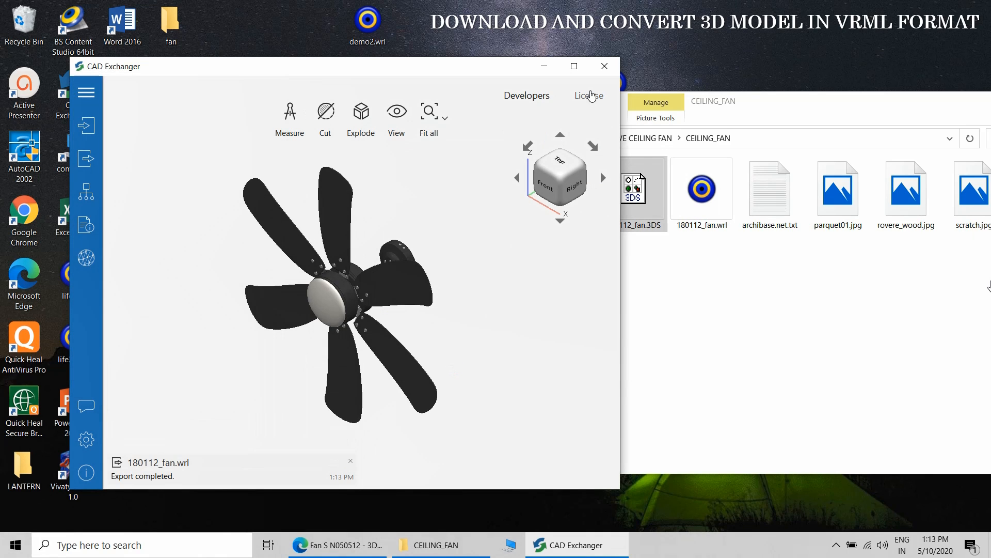
Close CAD Exchanger, open 180112_fan.wrl in BS Contact and inspect the fan model from above
click(606, 71)
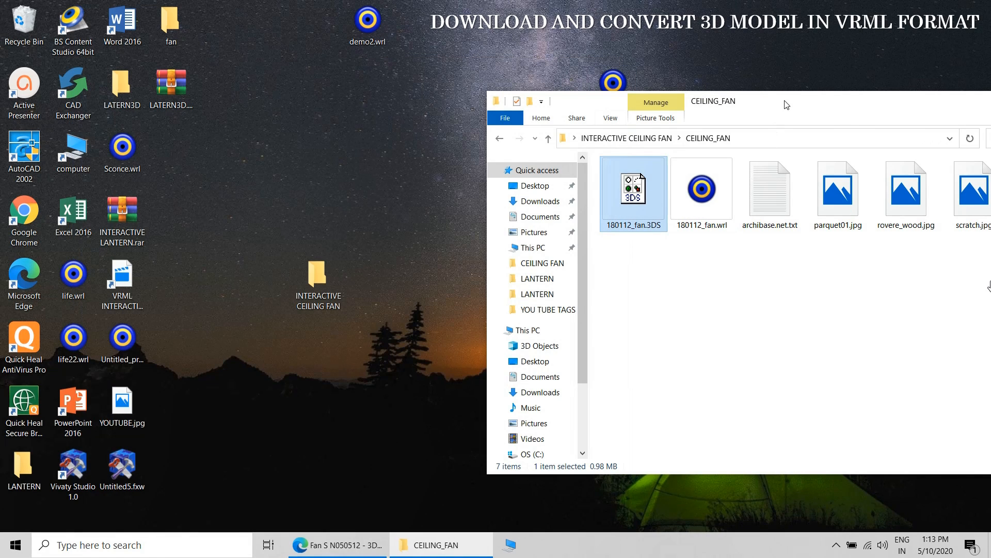
drag(783, 100, 407, 94)
double_click(324, 187)
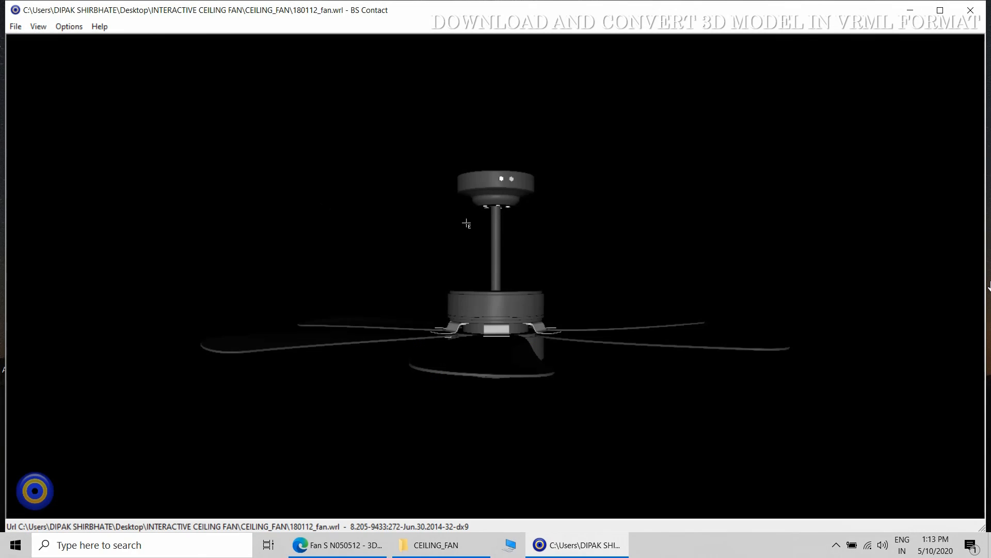
drag(466, 223, 428, 239)
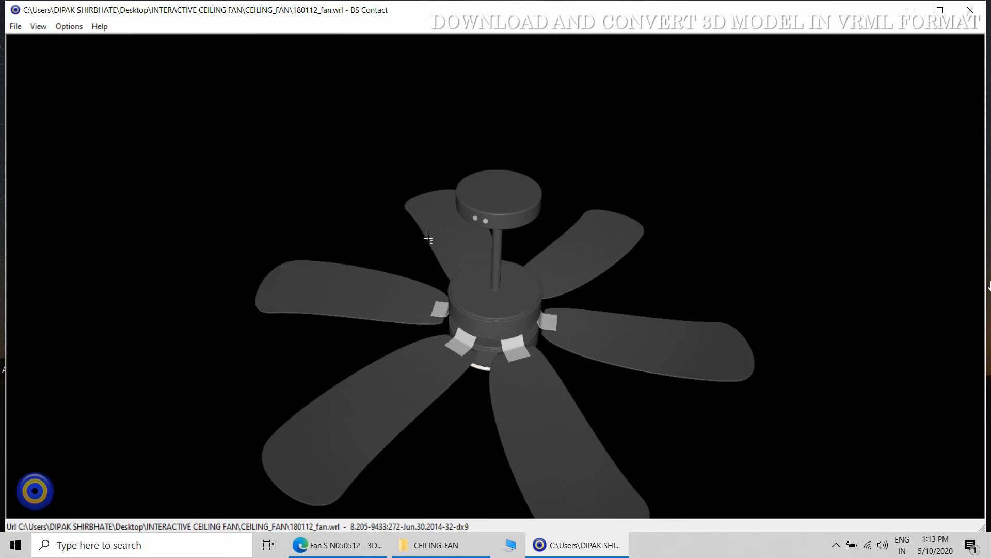
Inspect the fan model from the side and close both the viewer and the CEILING_FAN folder window
drag(459, 273, 511, 217)
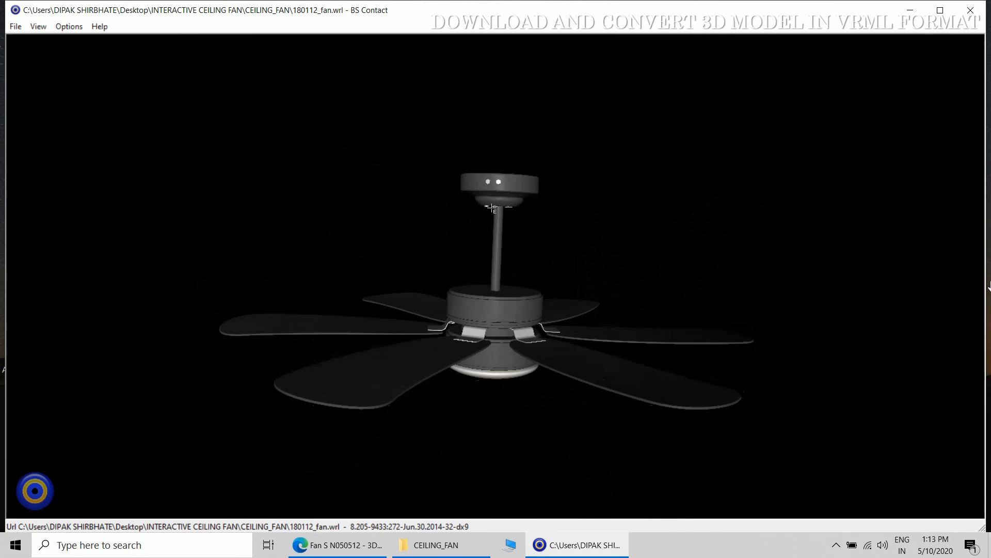
click(970, 10)
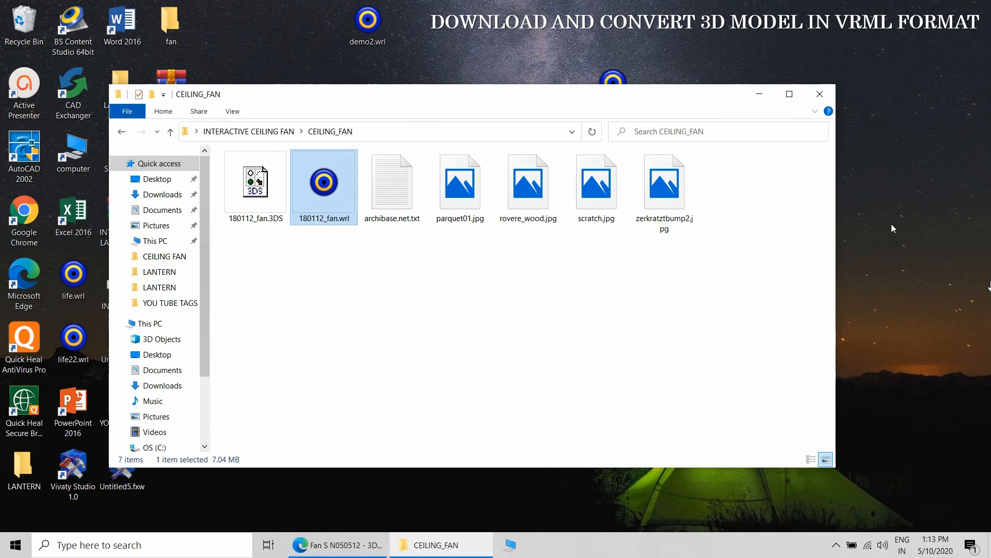
click(822, 100)
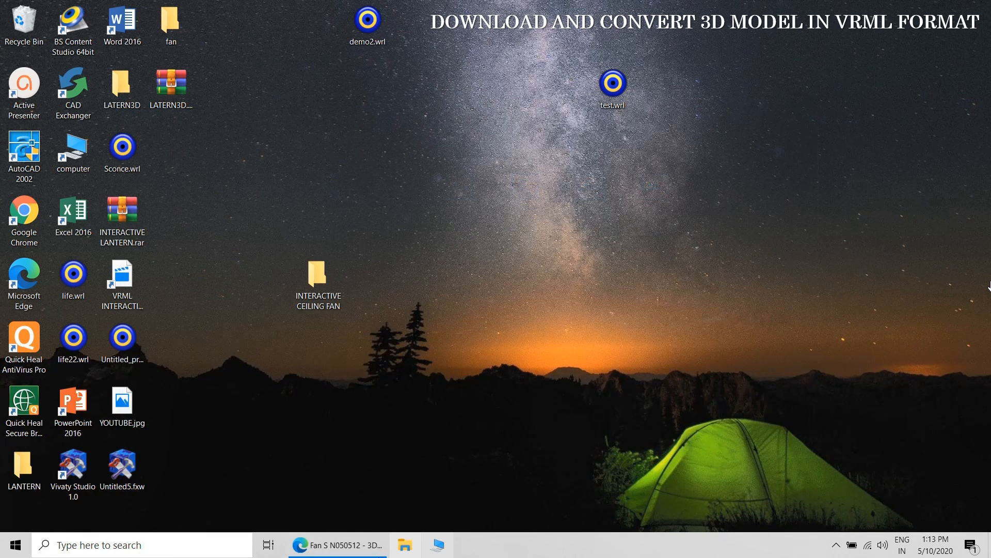
Launch Vivaty Studio 1.0 in a maximized window and dismiss its intro demo to reach the empty scene
click(201, 551)
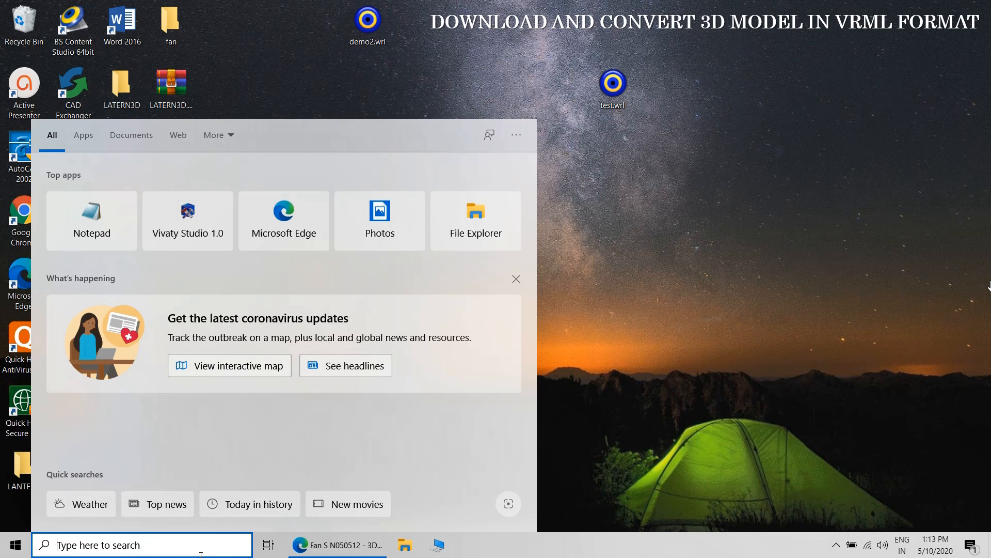
text(VI)
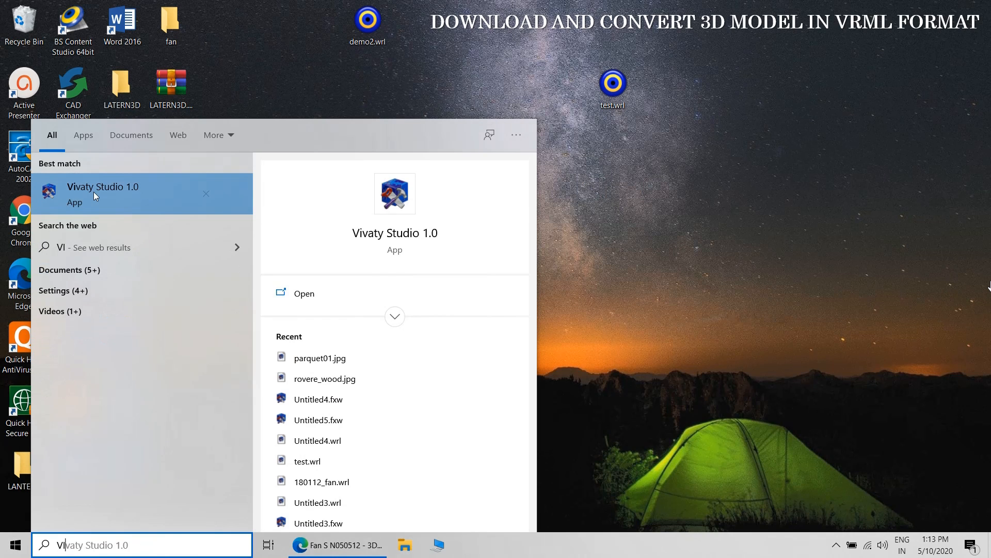
click(94, 192)
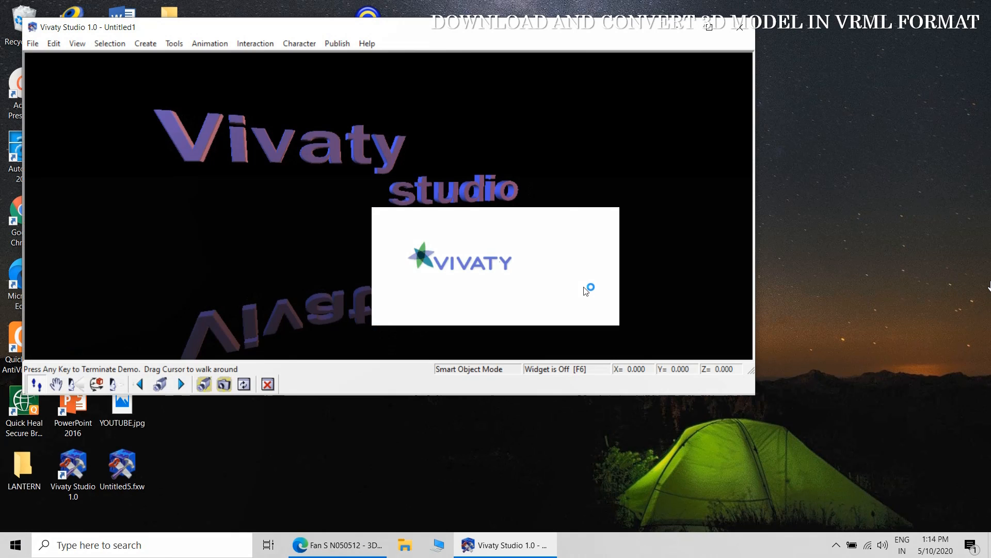
click(710, 27)
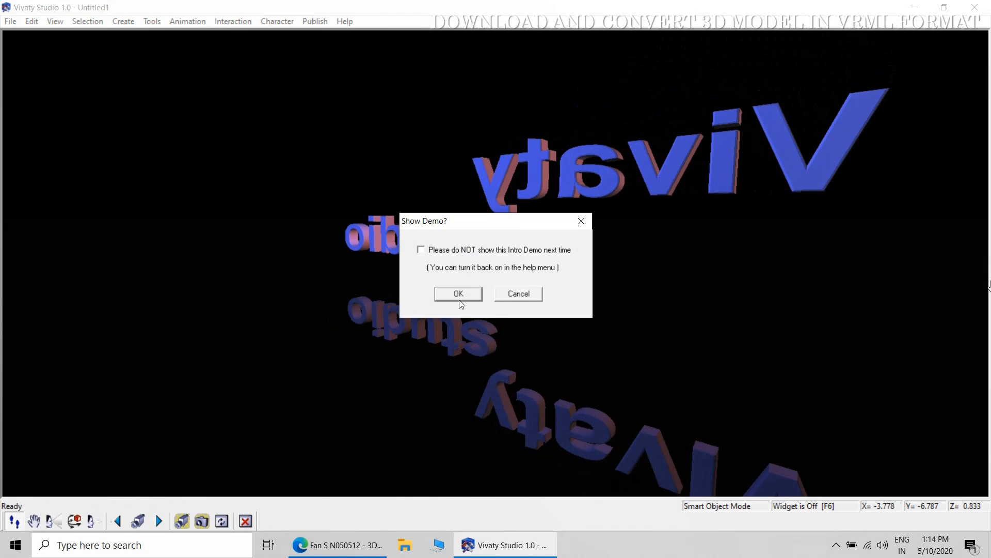
click(459, 299)
click(572, 343)
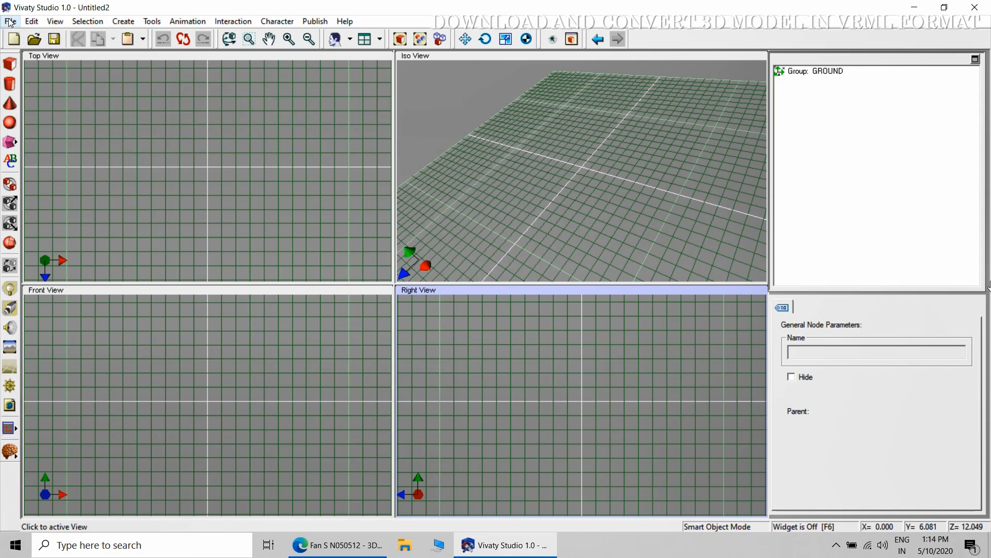
Import the VRML file 180112_fan.wrl from the CEILING_FAN folder inside INTERACTIVE CEILING FAN on the desktop
click(10, 21)
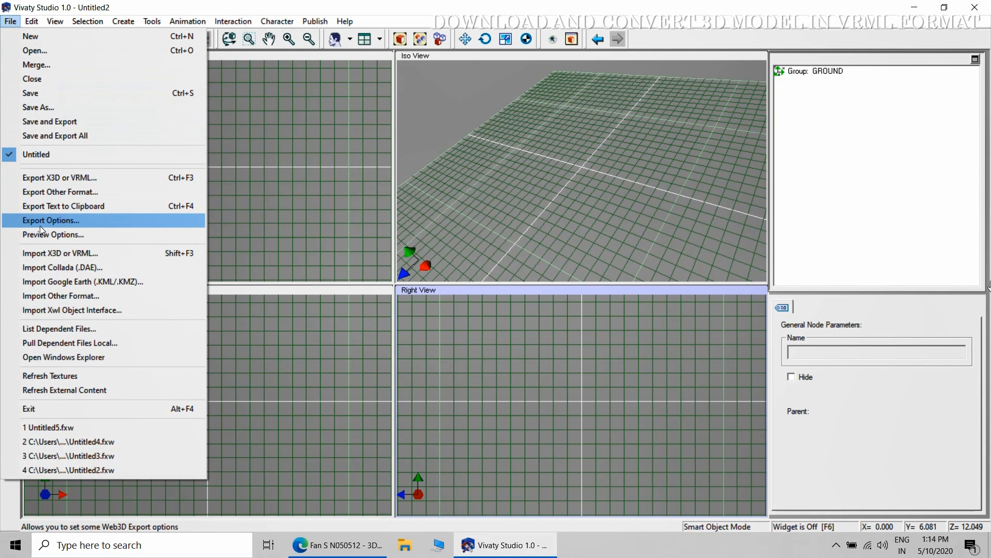
click(46, 253)
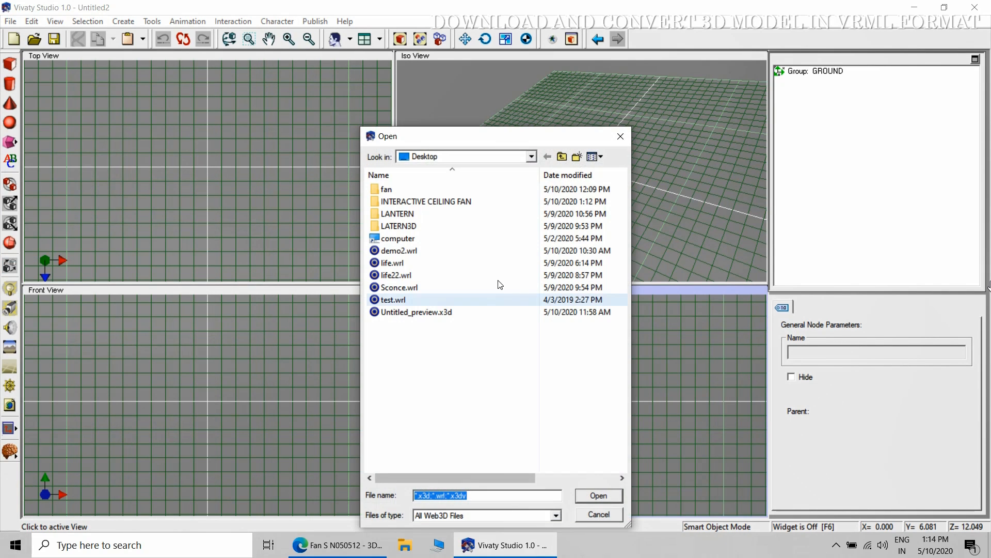
double_click(448, 201)
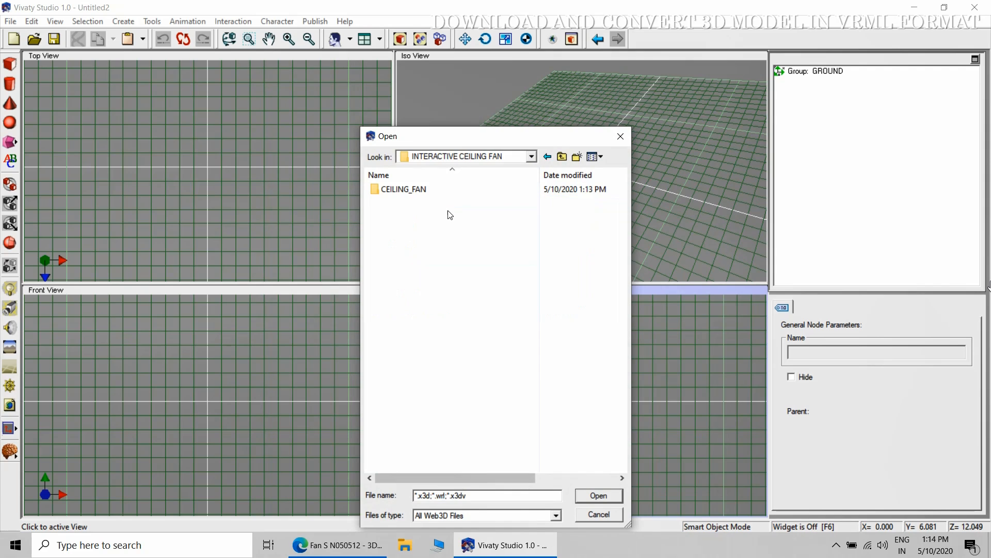
double_click(405, 190)
click(400, 190)
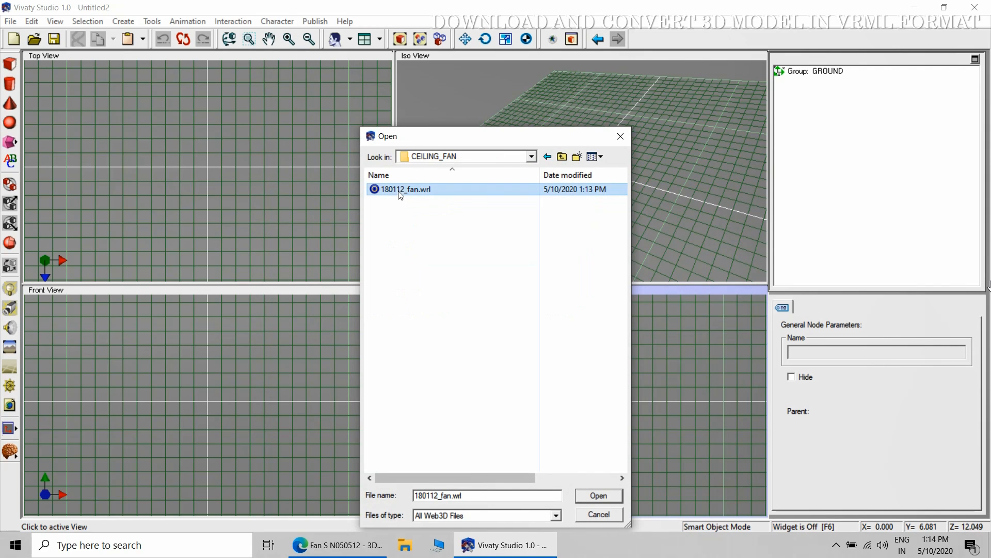
click(598, 494)
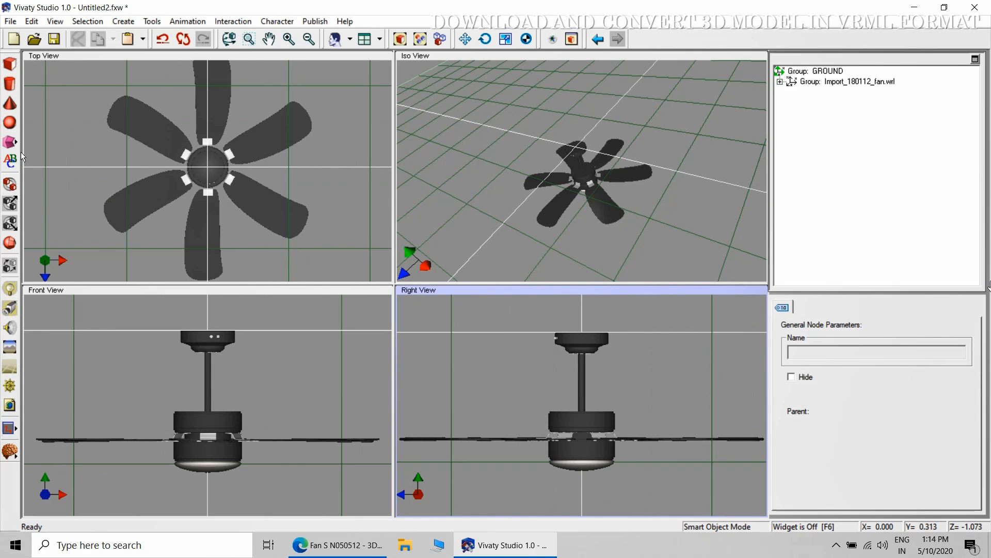
Save the scene as Untitled2.fxw in the CEILING_FAN folder inside INTERACTIVE CEILING FAN
click(10, 21)
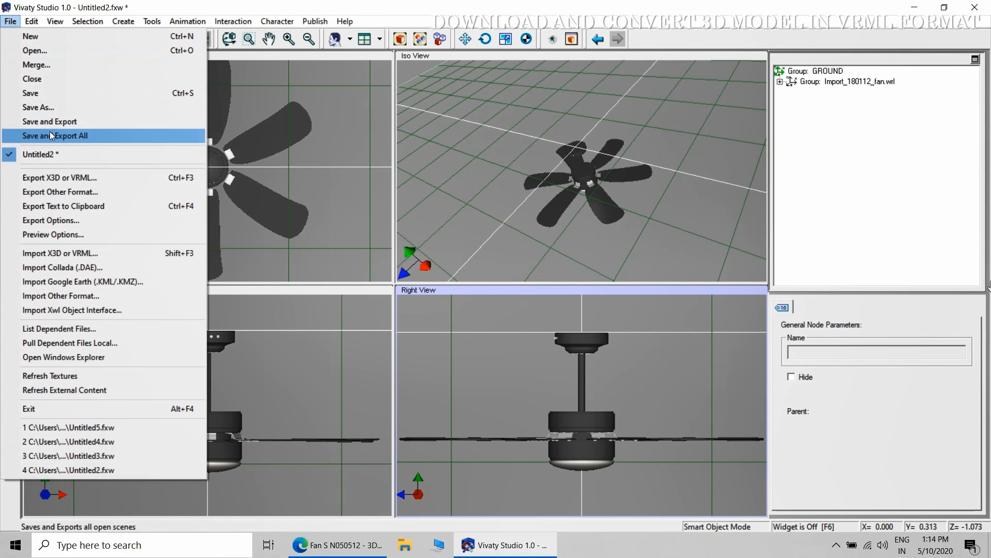
click(49, 113)
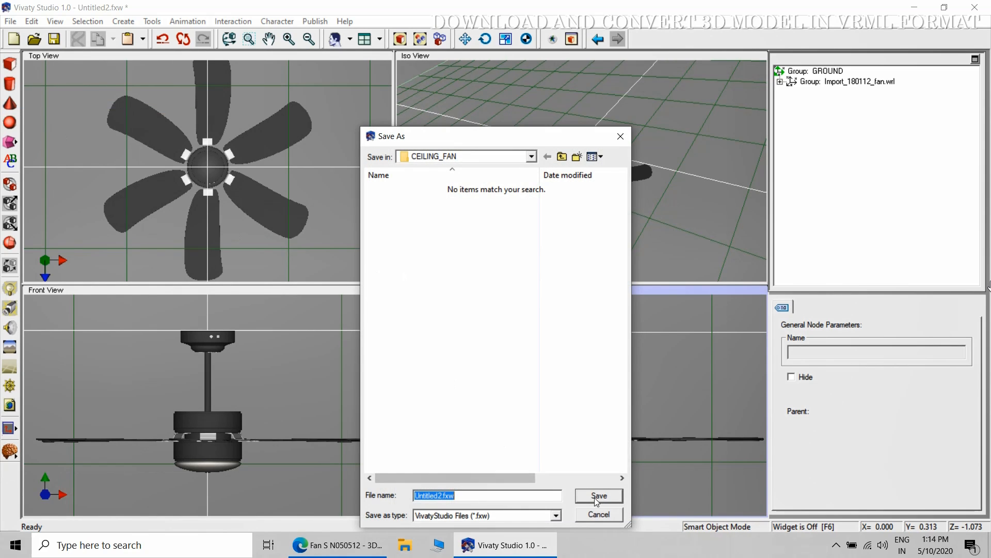
click(528, 156)
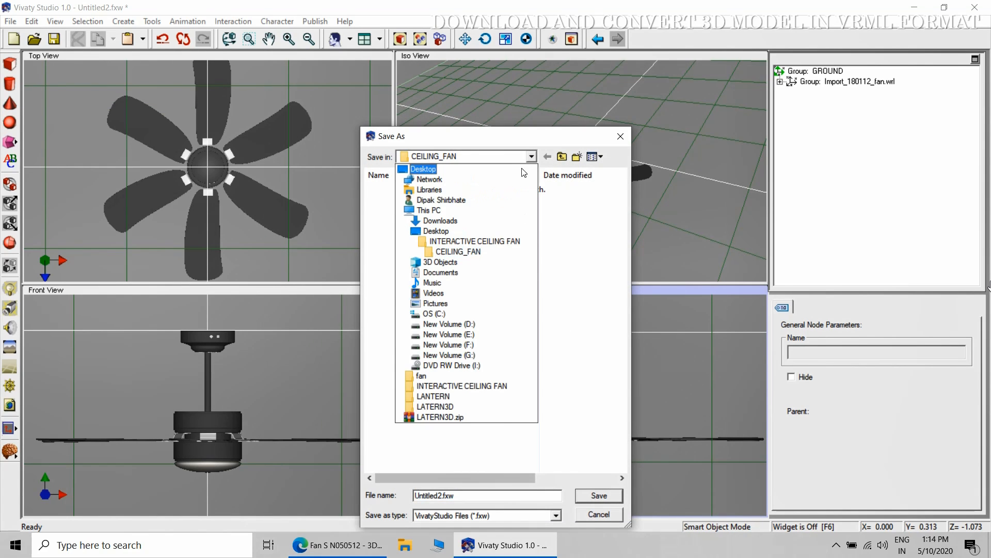
click(509, 241)
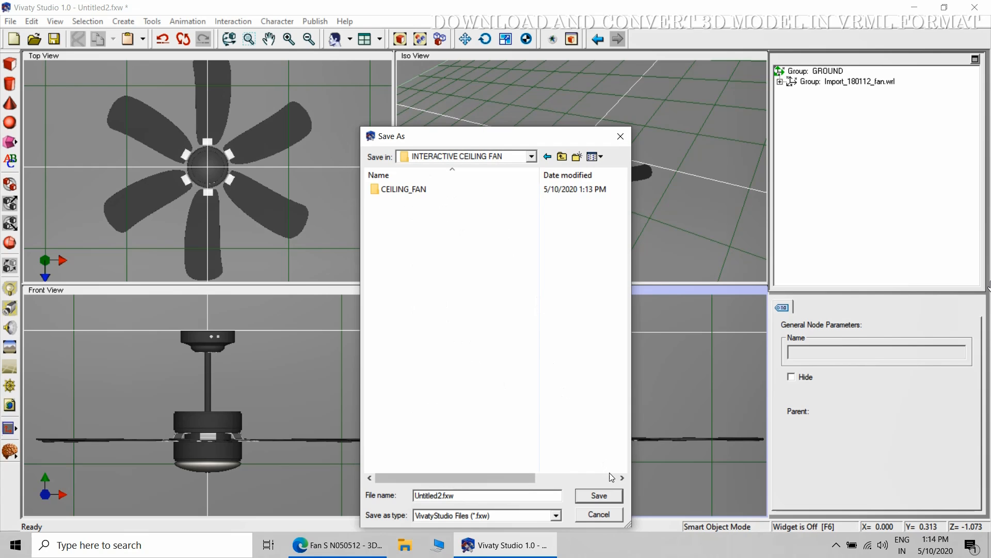
double_click(392, 192)
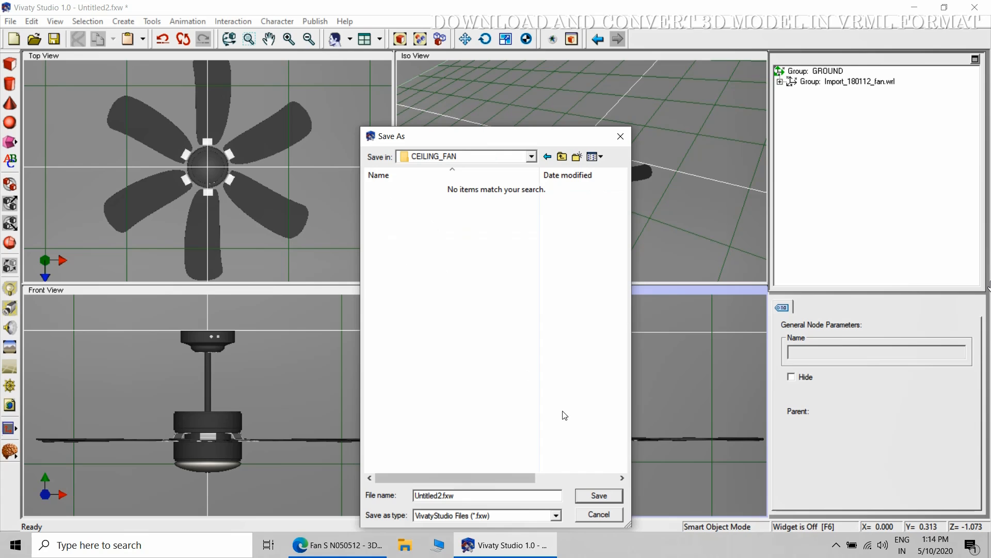
click(602, 497)
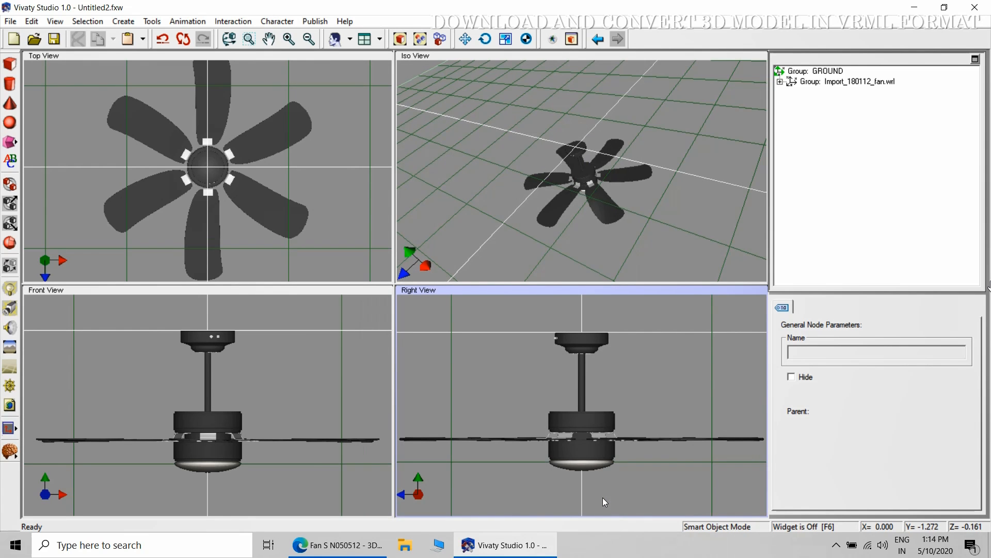
Expand the imported fan's hierarchy down to group arch20_104 and select its face set arch20_104_1 to identify the part
click(780, 82)
click(792, 93)
click(804, 103)
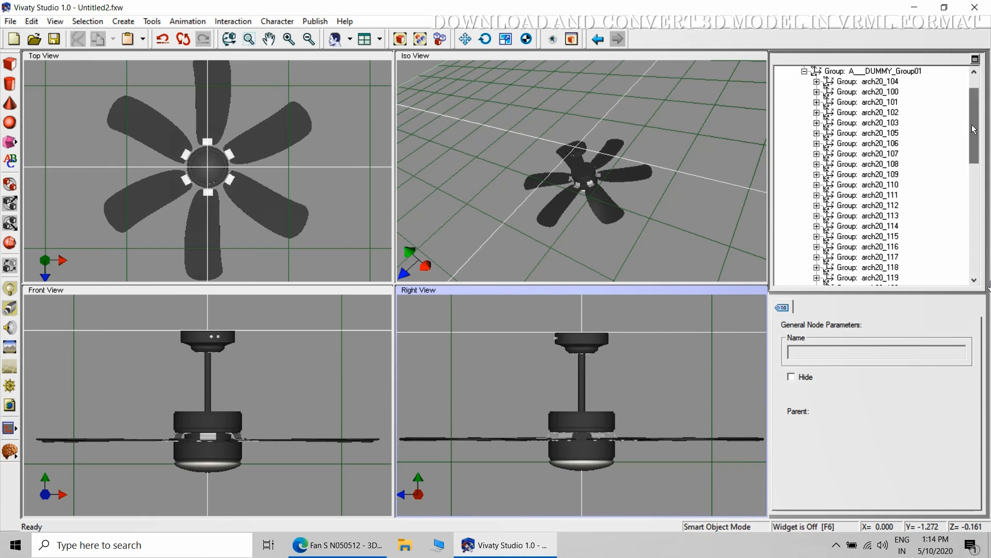
drag(973, 130, 973, 118)
click(816, 113)
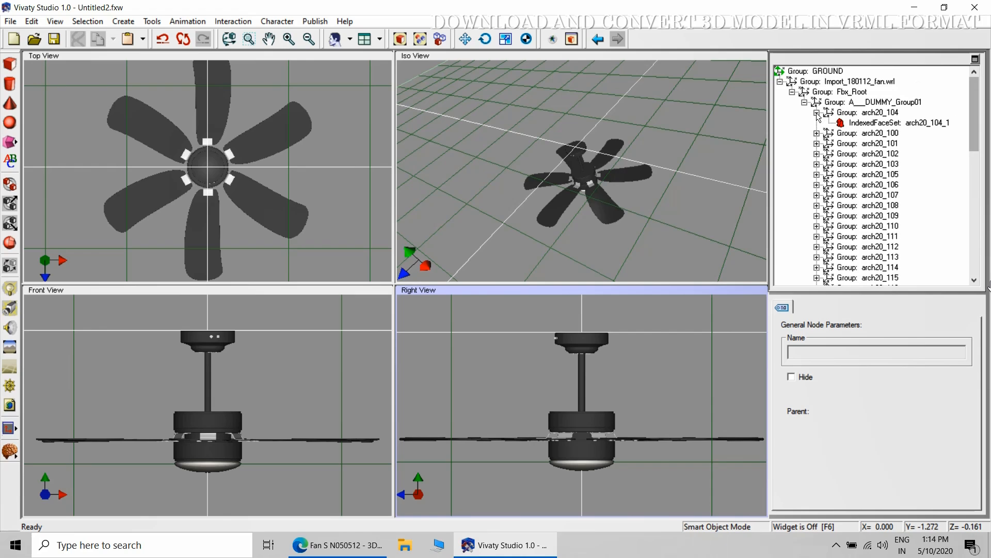
click(876, 124)
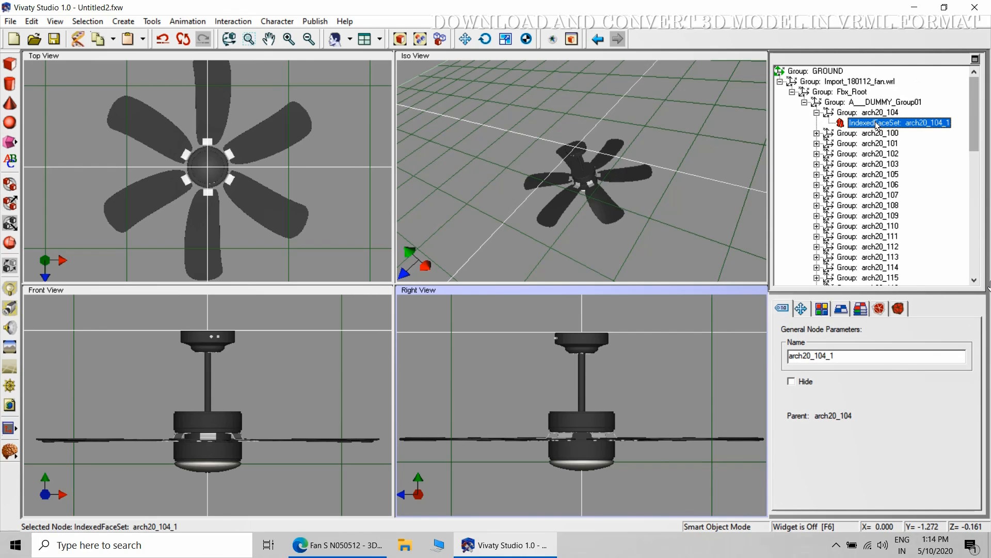
Expand groups arch20_100 through arch20_103 and select each one's face set to see which fan part it represents
click(816, 134)
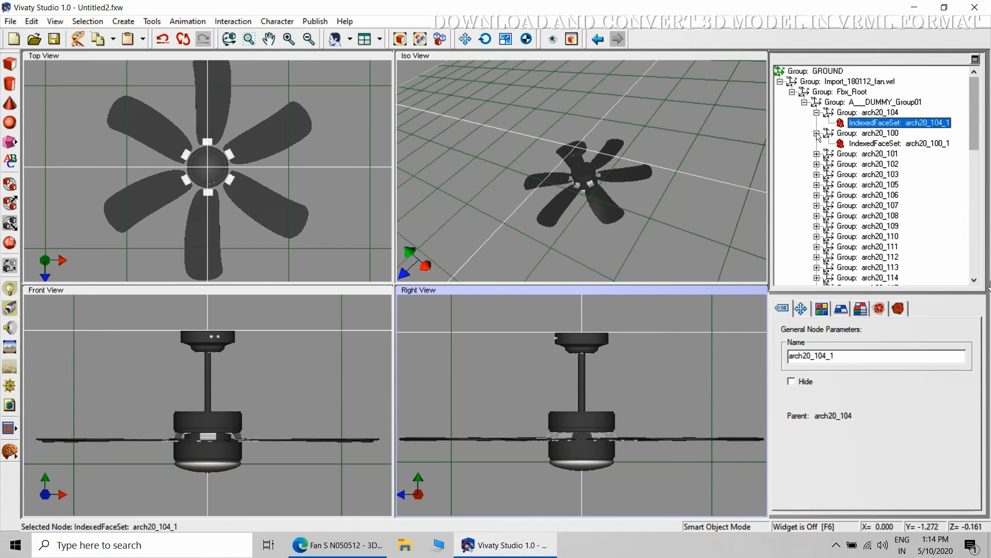
click(871, 144)
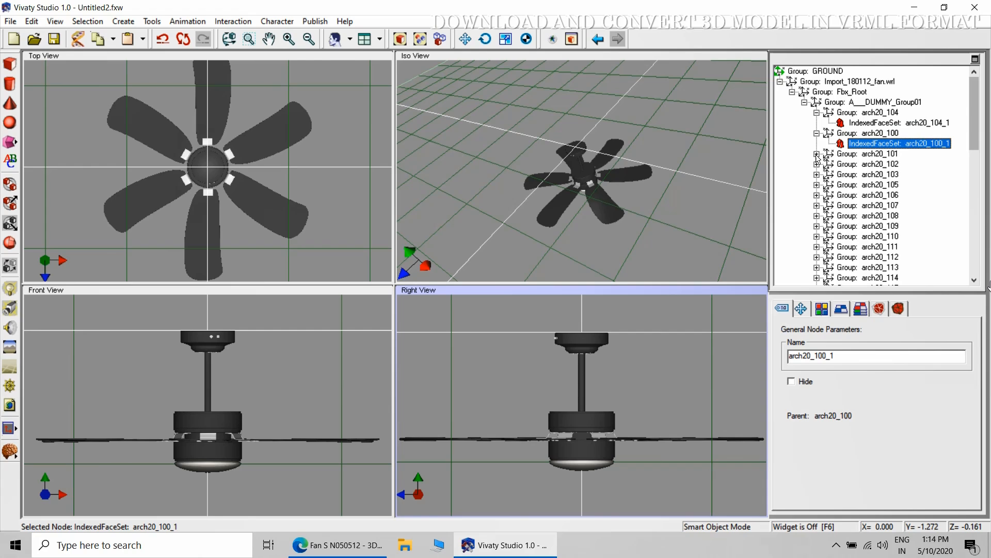
click(817, 154)
click(862, 165)
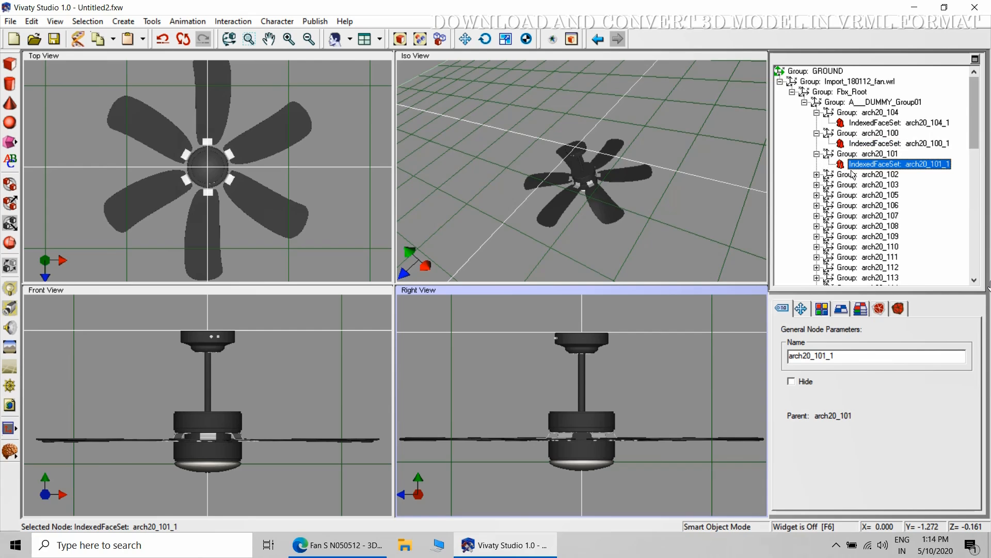
click(817, 174)
click(865, 185)
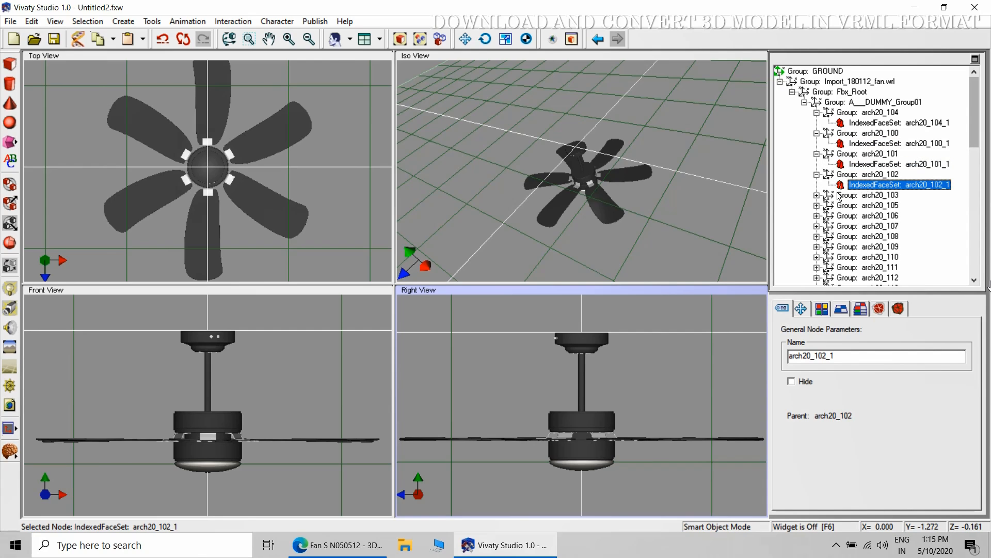
click(816, 195)
click(871, 205)
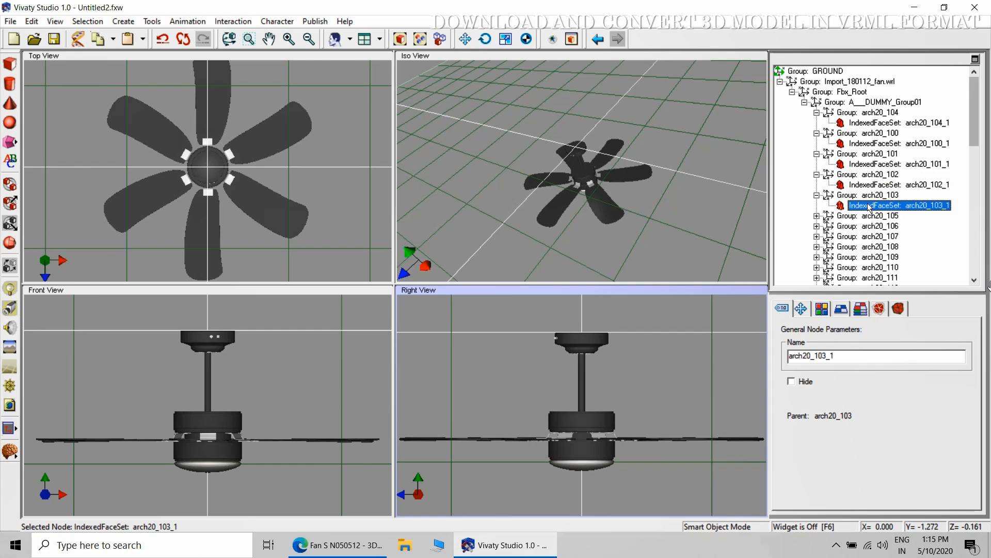
Expand groups arch20_105, arch20_106 and arch20_107 and compare their face sets with the fan parts, ending with arch20_106_1 selected
click(817, 217)
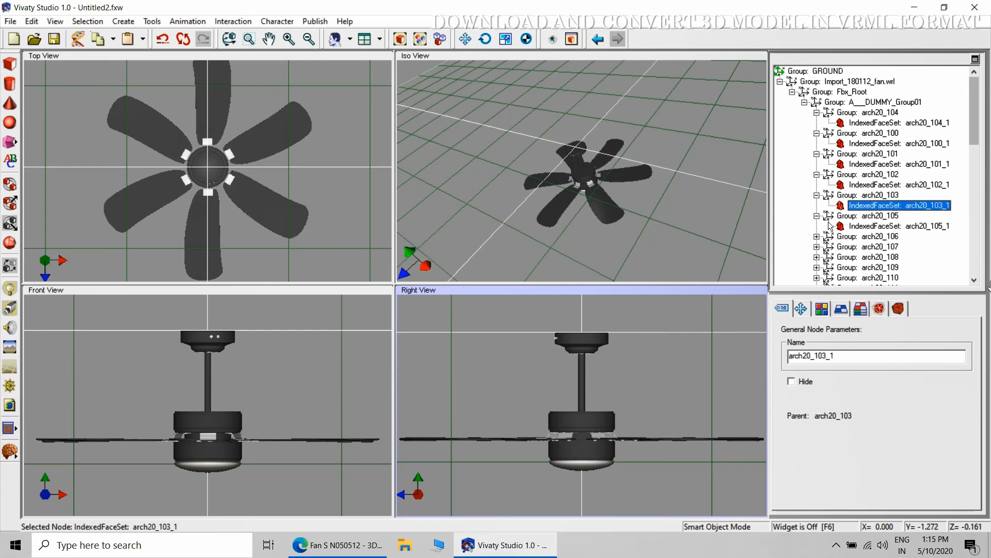
click(859, 228)
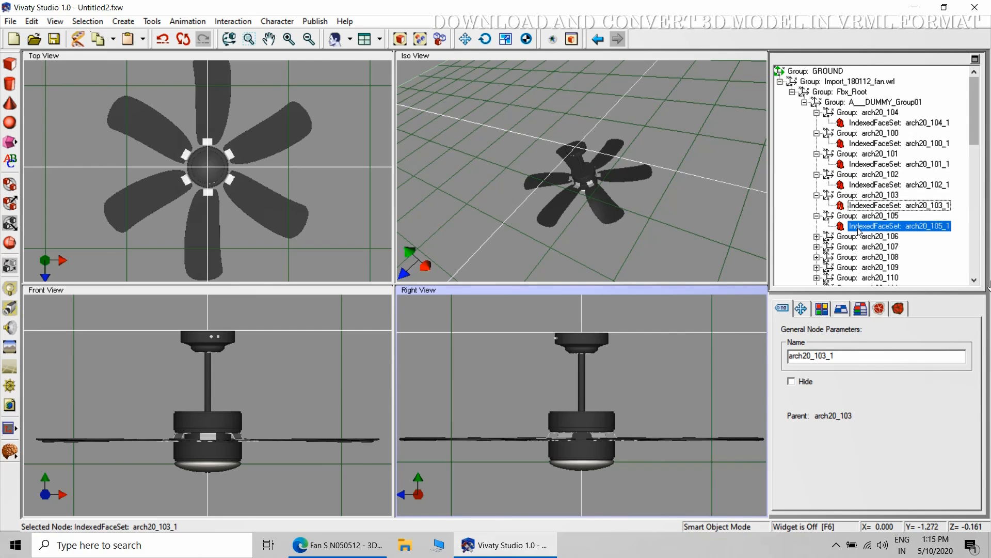
click(817, 236)
click(859, 248)
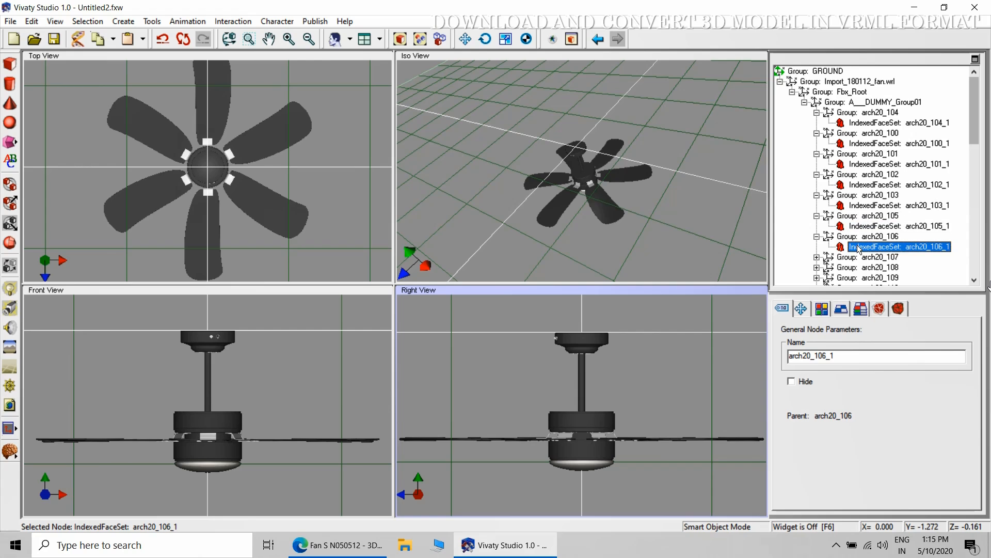
click(816, 257)
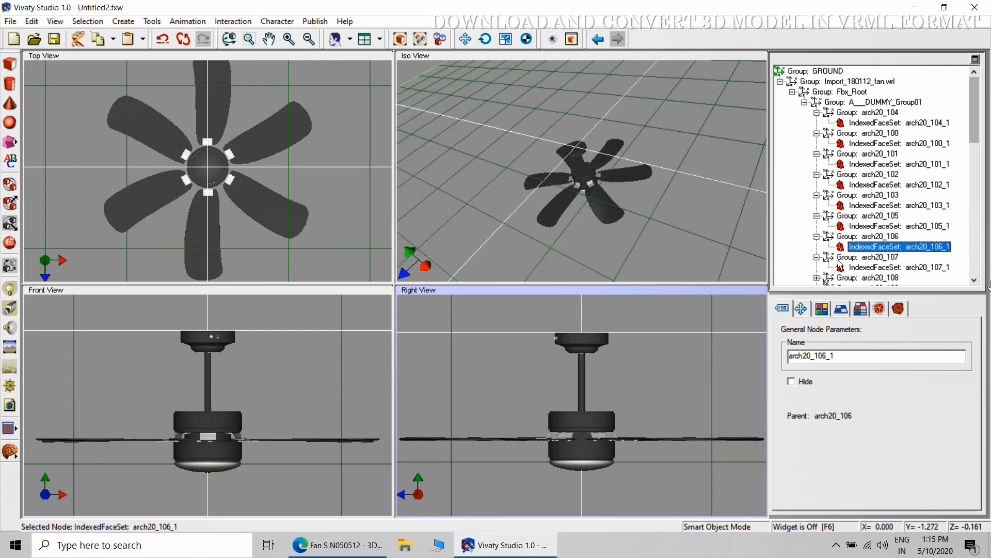
click(864, 267)
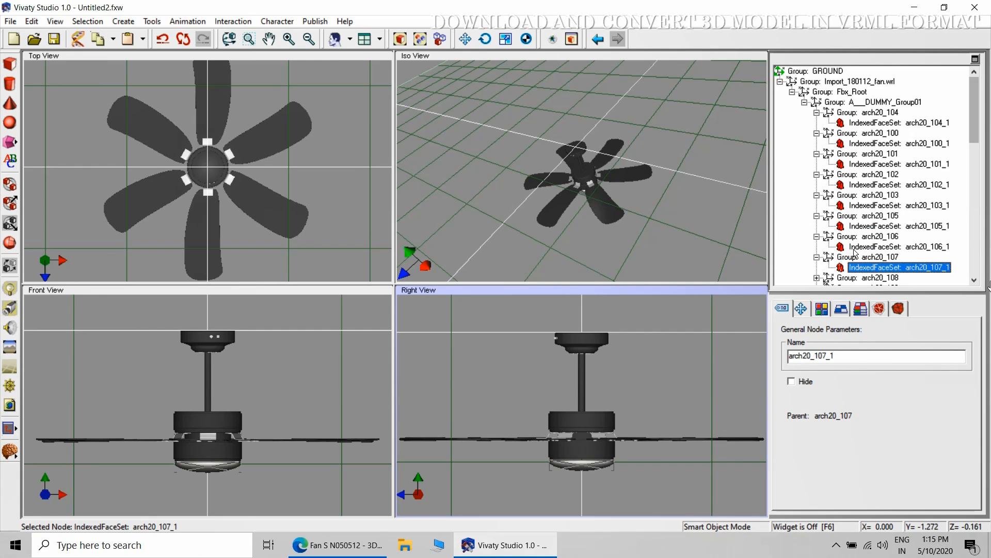
click(856, 257)
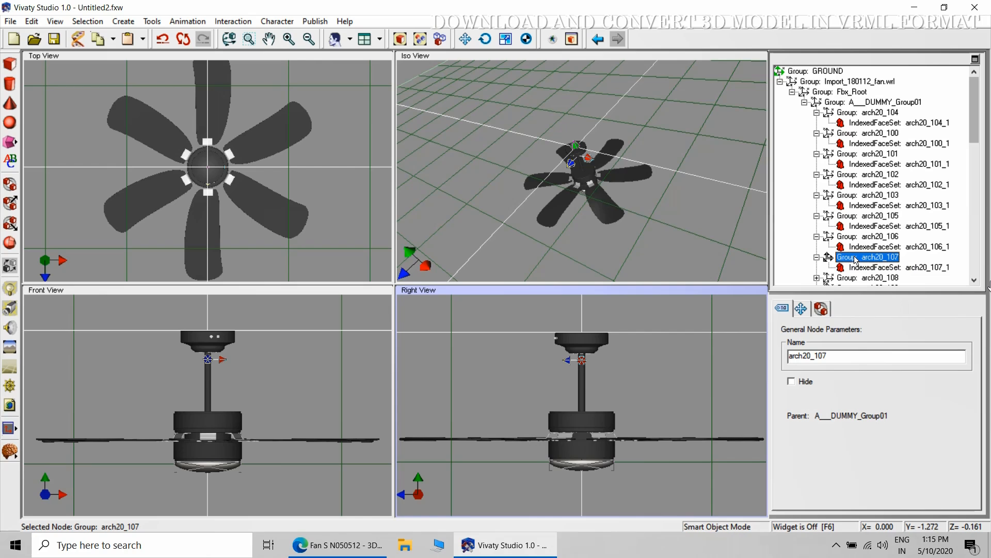
click(858, 269)
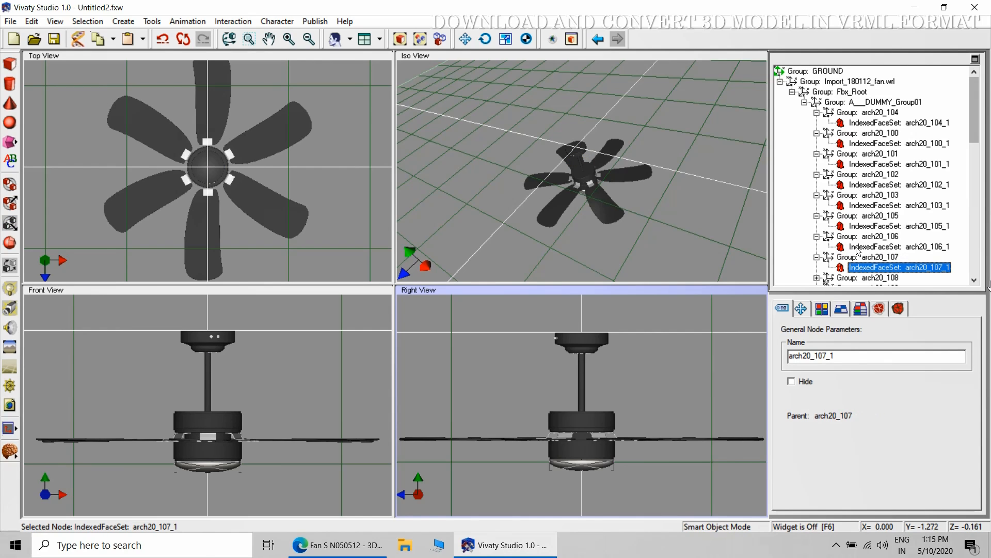
click(858, 249)
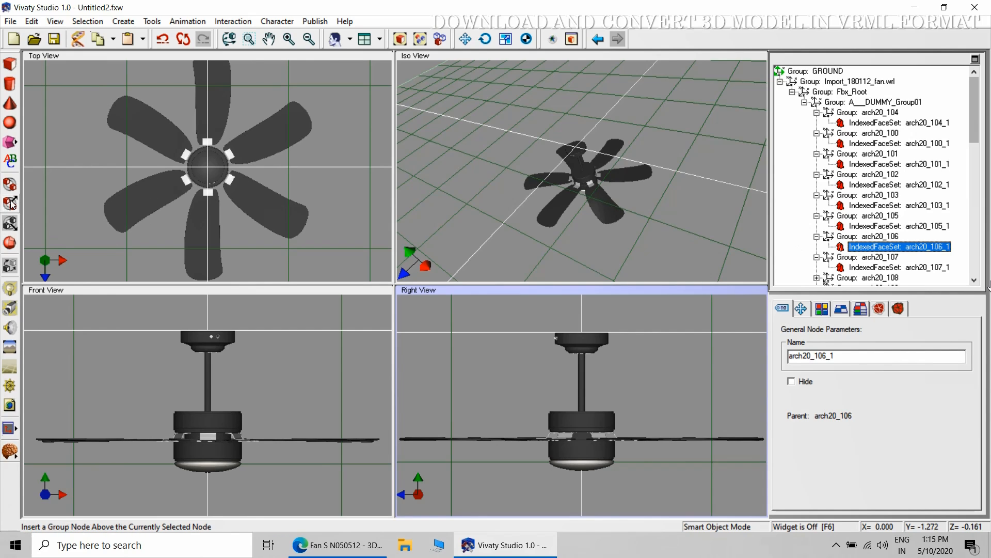
Insert a group node above arch20_107 and move that new group into group arch20_106
click(864, 258)
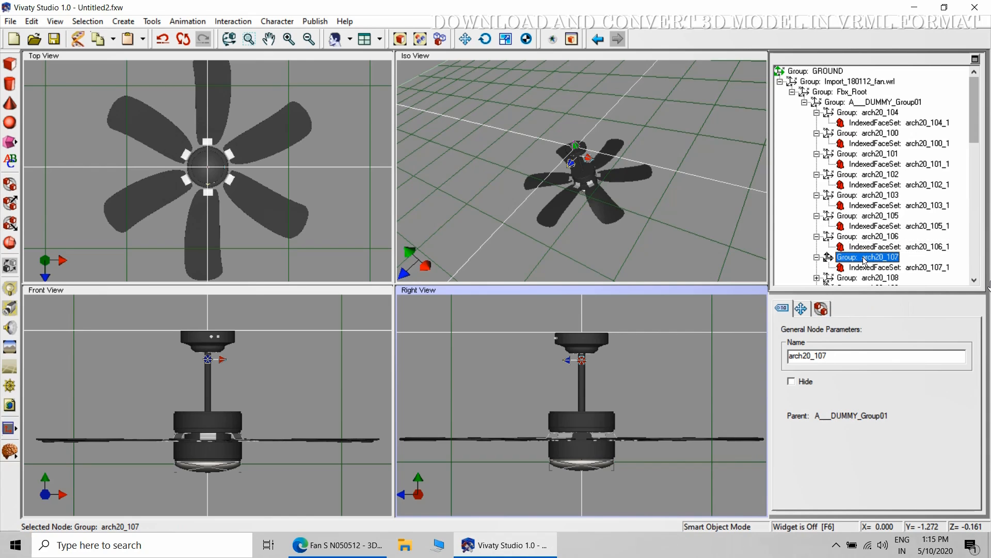
click(11, 204)
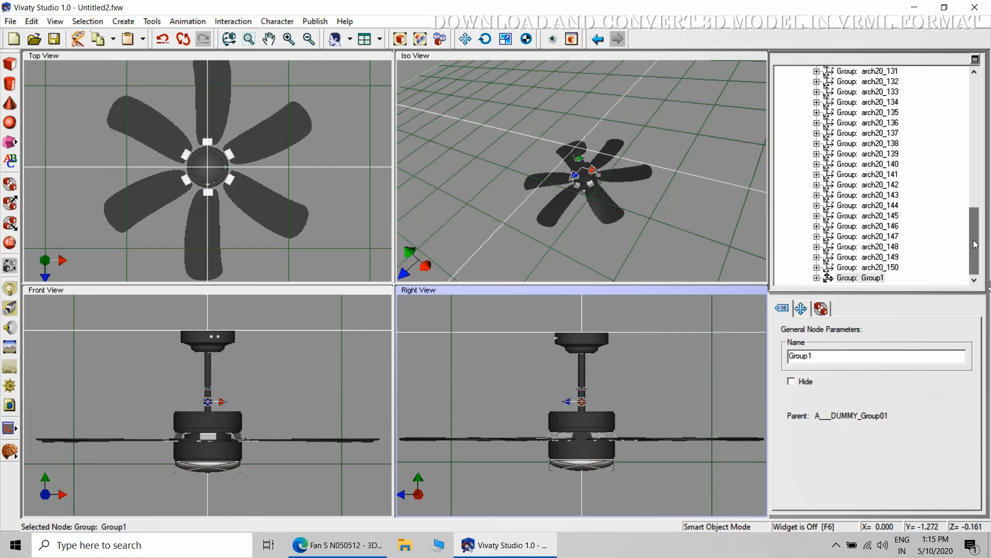
click(801, 308)
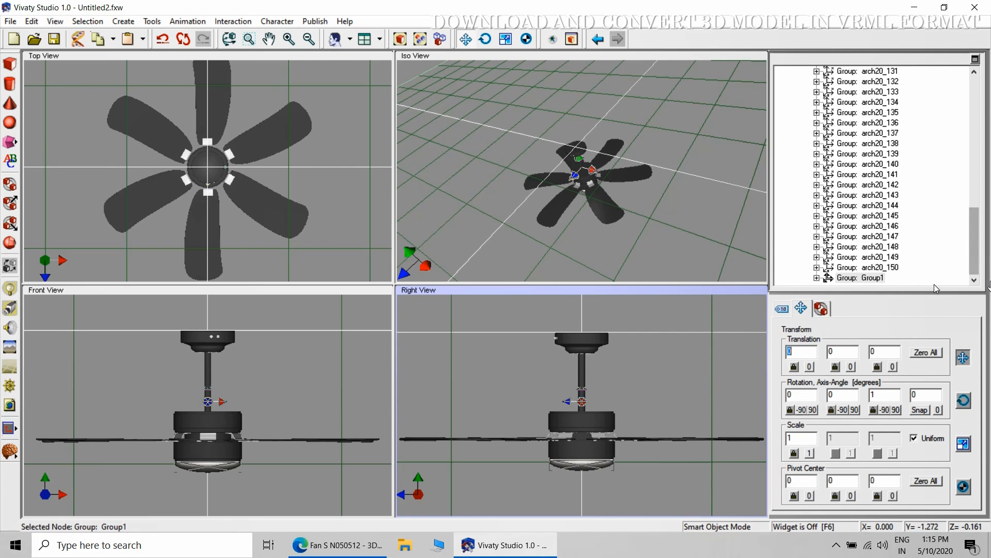
mouse_move(983, 271)
mouse_down()
mouse_move(984, 111)
mouse_move(984, 268)
mouse_up()
drag(845, 280, 818, 85)
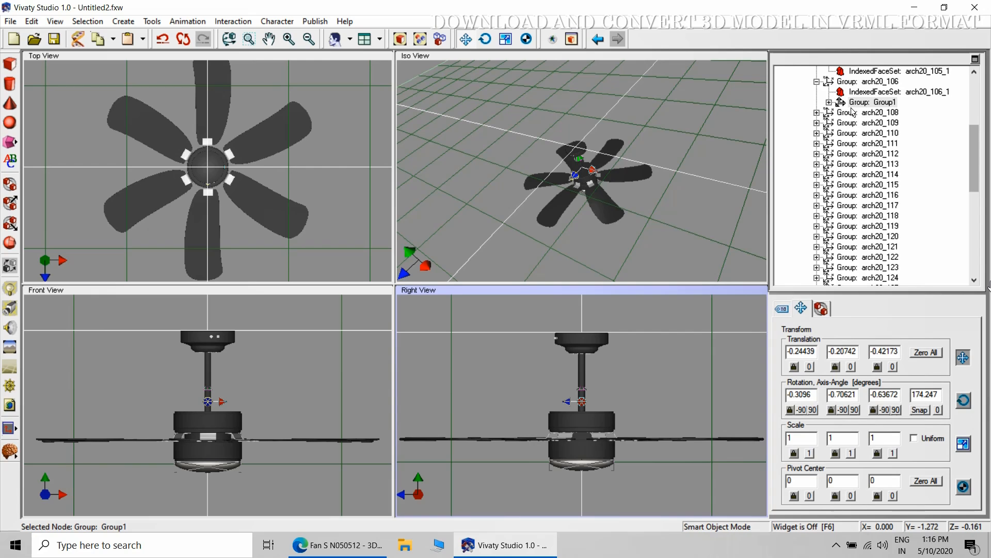
Expand the new group down to the arch20_107_1 face set and compare it with group arch20_108
double_click(849, 103)
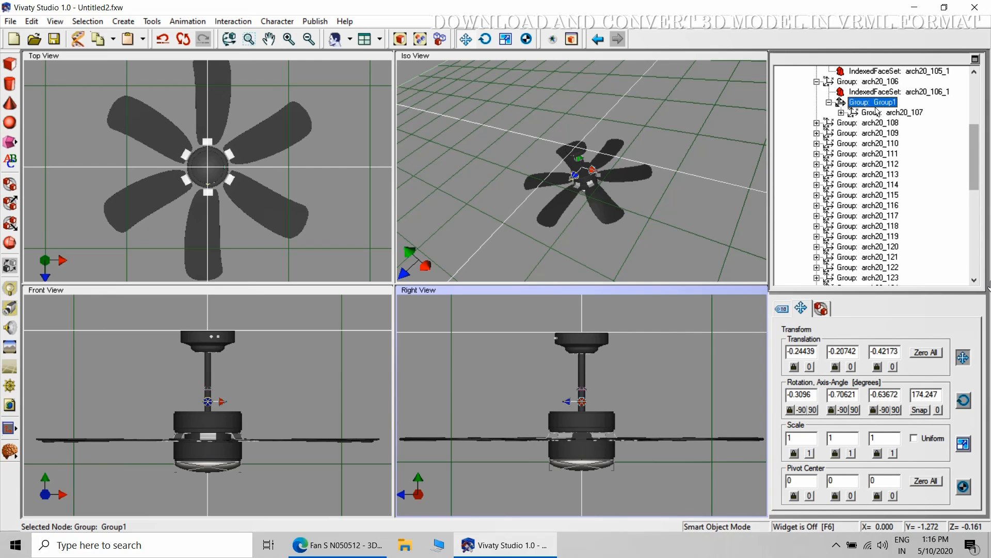
click(842, 112)
click(908, 125)
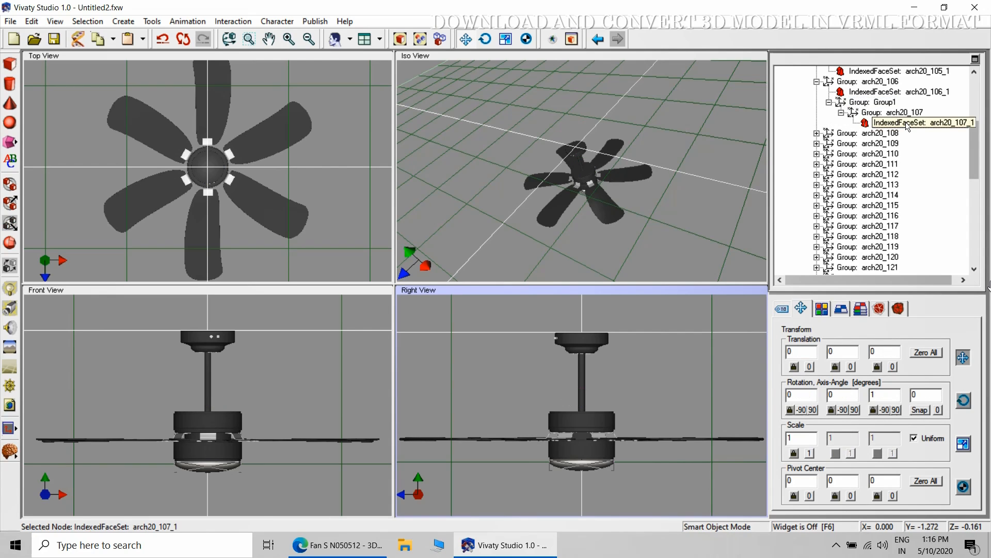
click(894, 114)
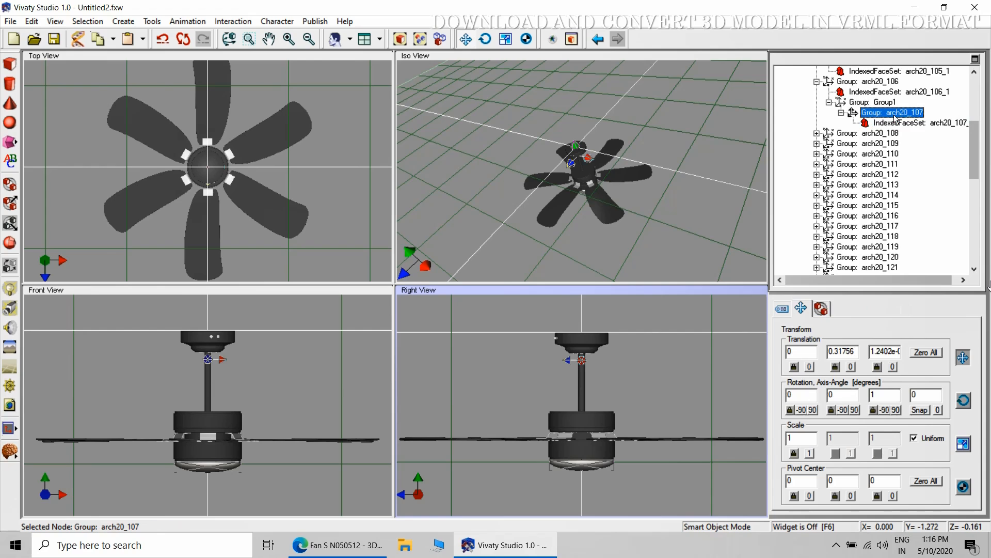
click(909, 123)
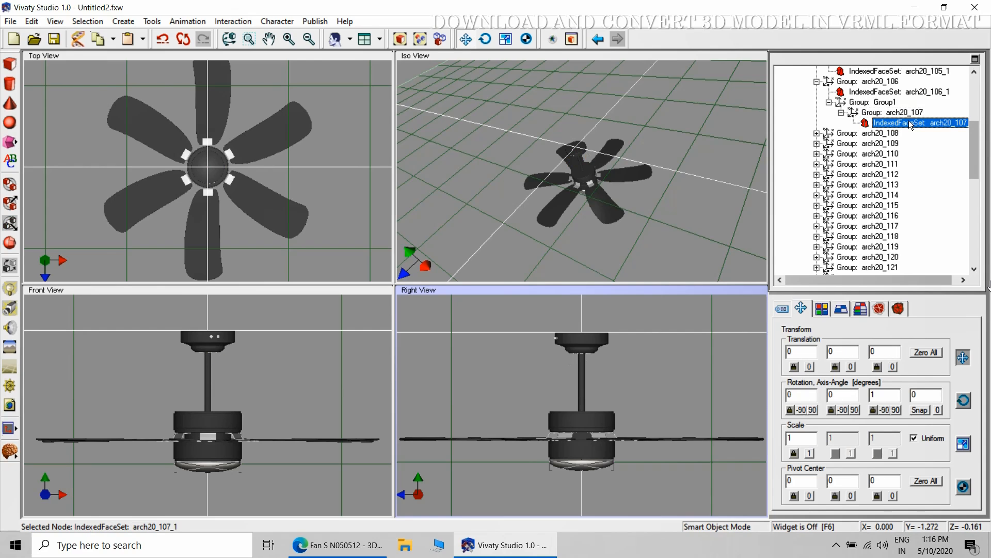
click(860, 135)
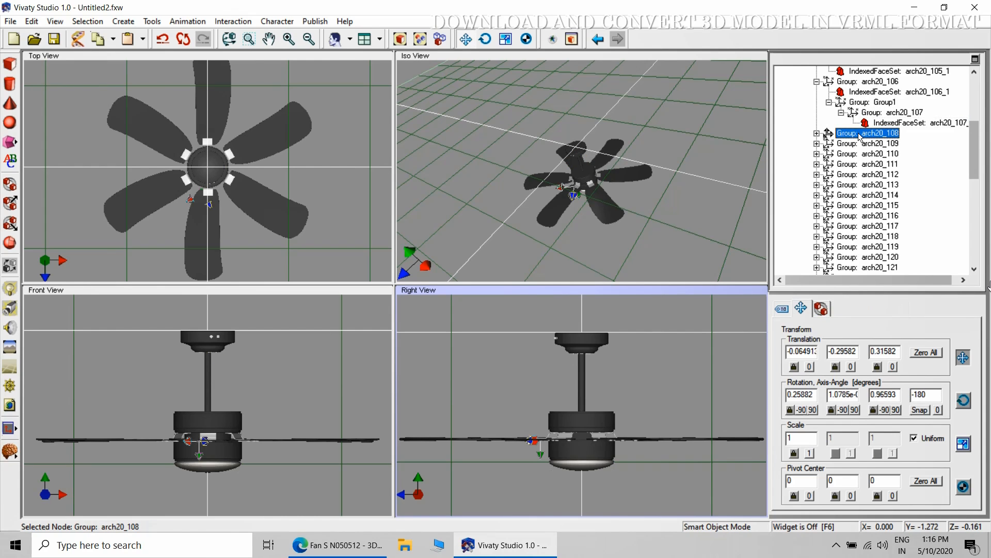
click(905, 123)
click(880, 115)
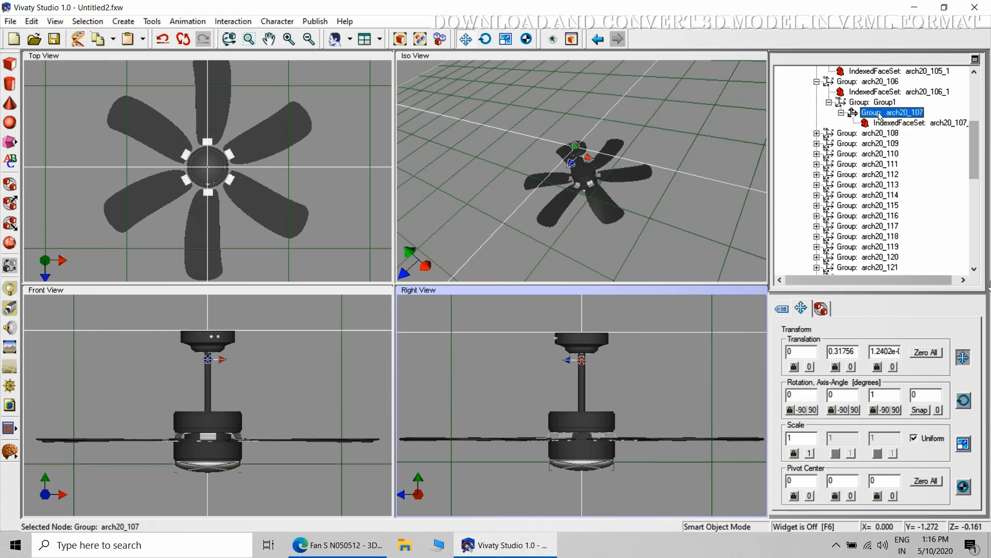
Rename the new group containing arch20_107 as MOVING_PARTS_FAN
click(873, 105)
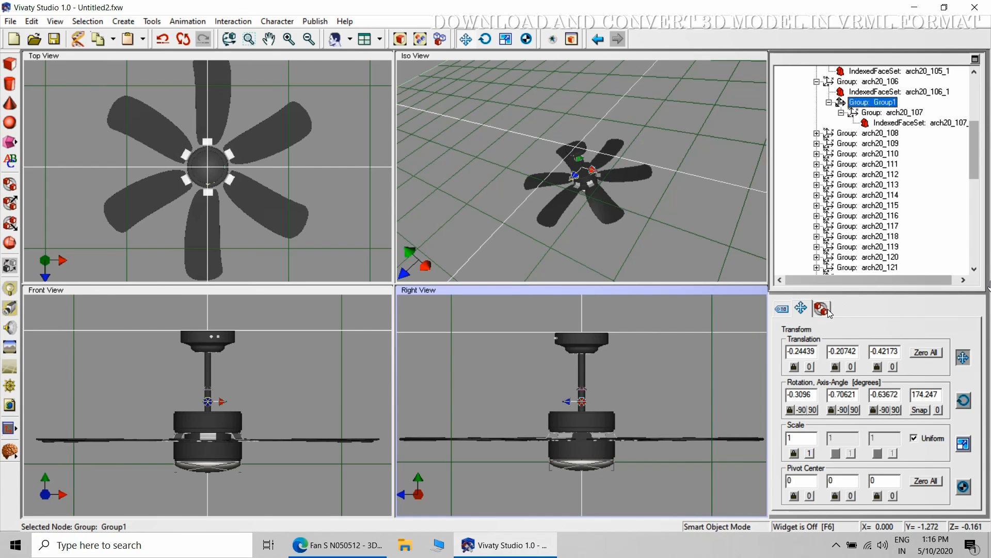
click(791, 313)
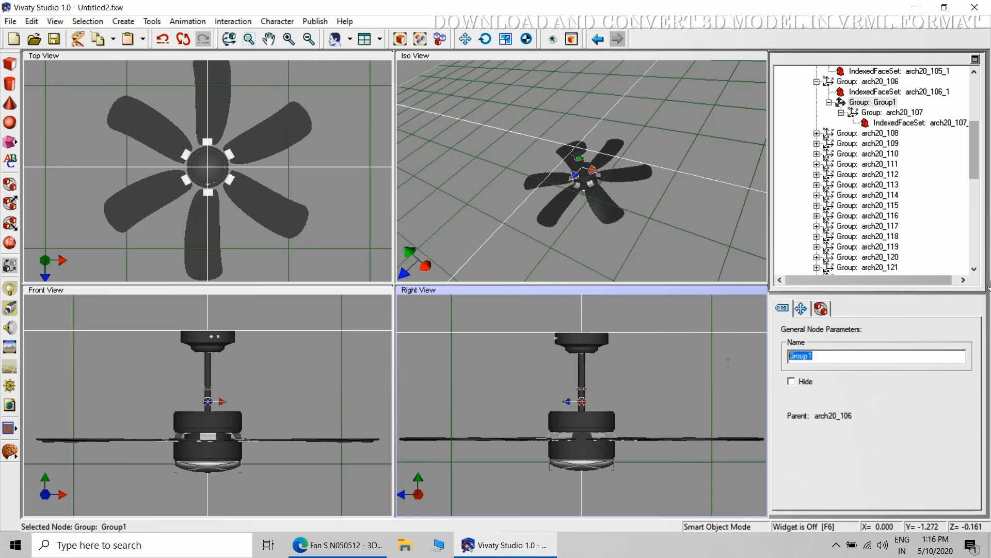
text(MOVING_PARTS)
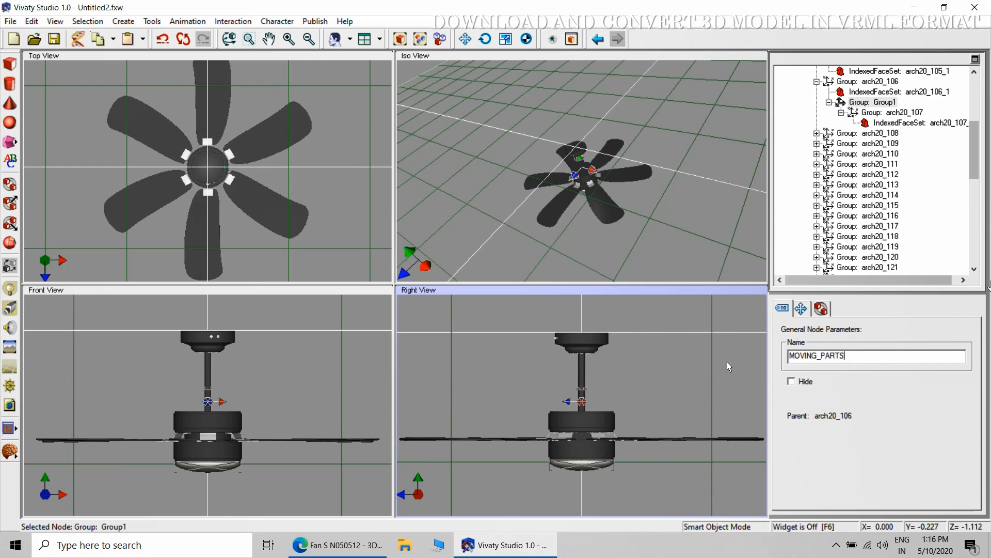
text(_FAN)
key(Return)
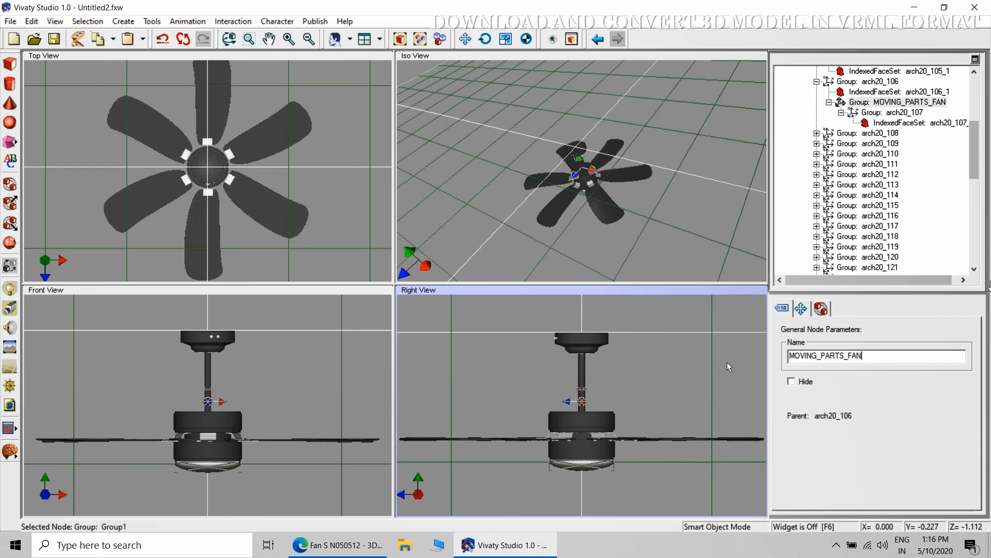
click(743, 104)
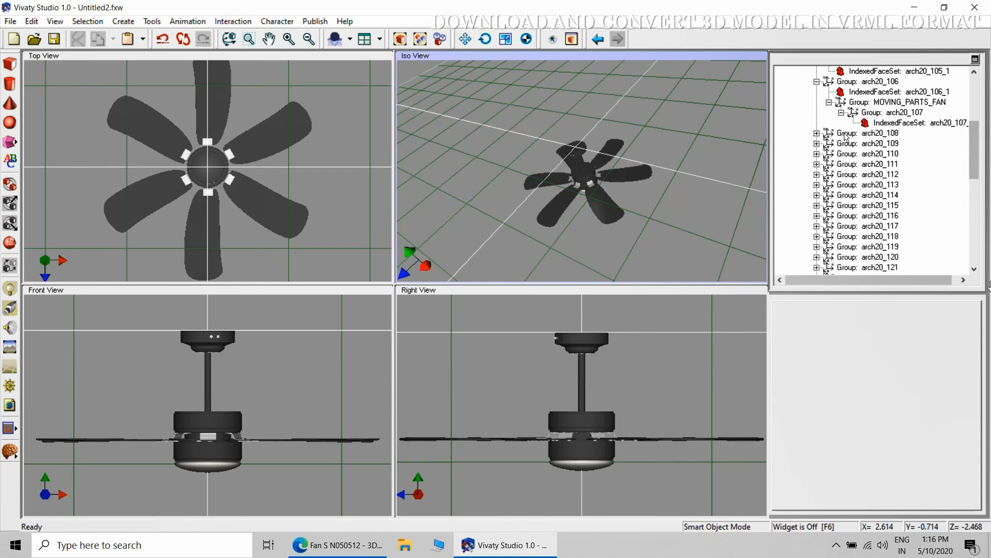
Move groups arch20_108 through arch20_120 into the MOVING_PARTS_FAN hierarchy
drag(847, 136, 864, 225)
scroll(913, 181, down, 3)
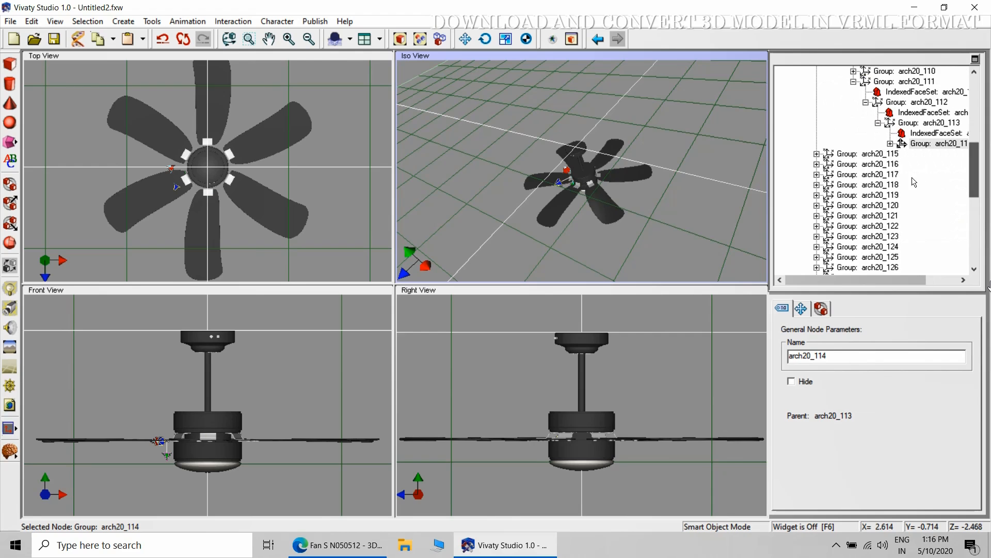
drag(852, 154, 917, 195)
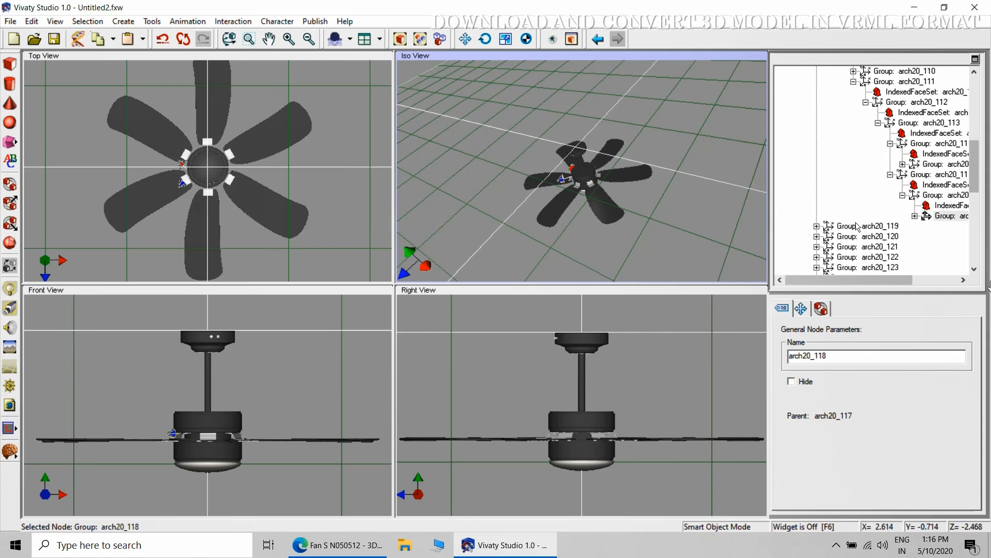
drag(857, 227, 947, 216)
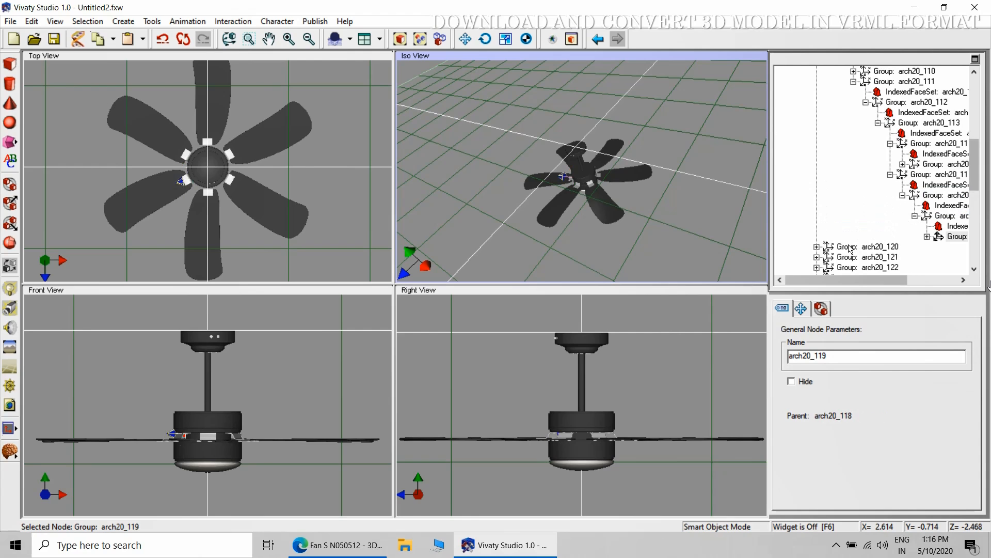
drag(850, 249, 910, 236)
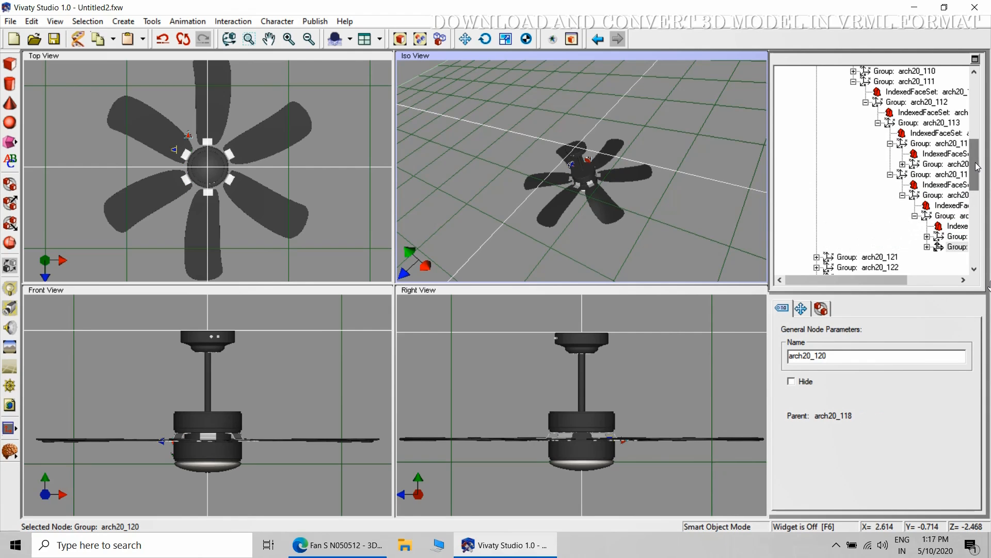
Move groups arch20_121 through arch20_125 into the nested MOVING_PARTS_FAN hierarchy
drag(975, 166, 974, 200)
drag(844, 122, 898, 117)
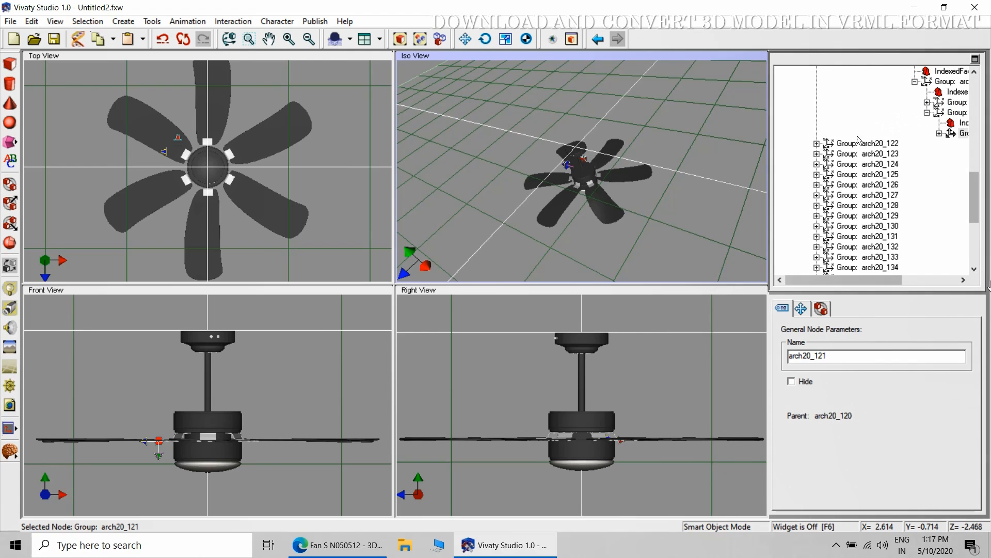
drag(847, 143, 900, 133)
drag(844, 164, 911, 154)
drag(853, 185, 934, 175)
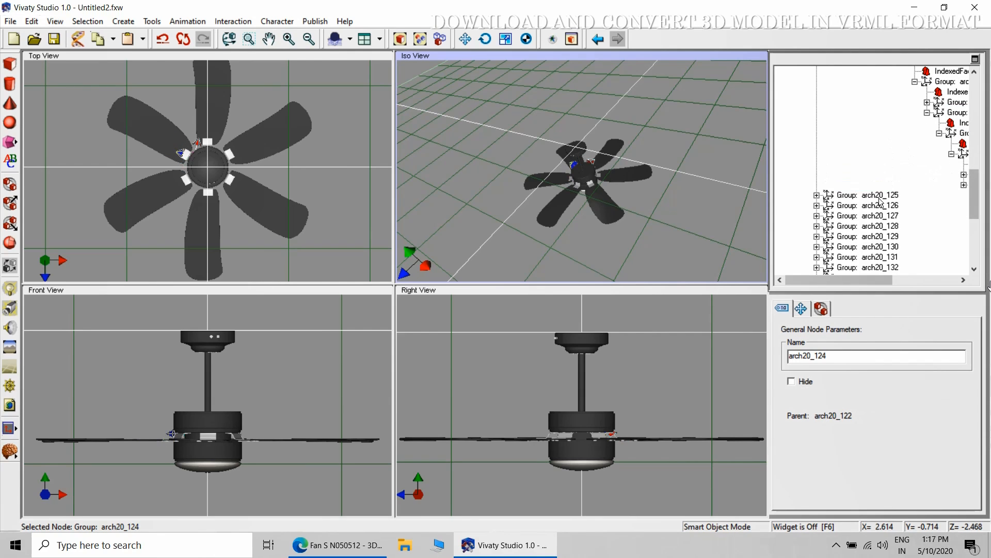
drag(855, 198, 970, 206)
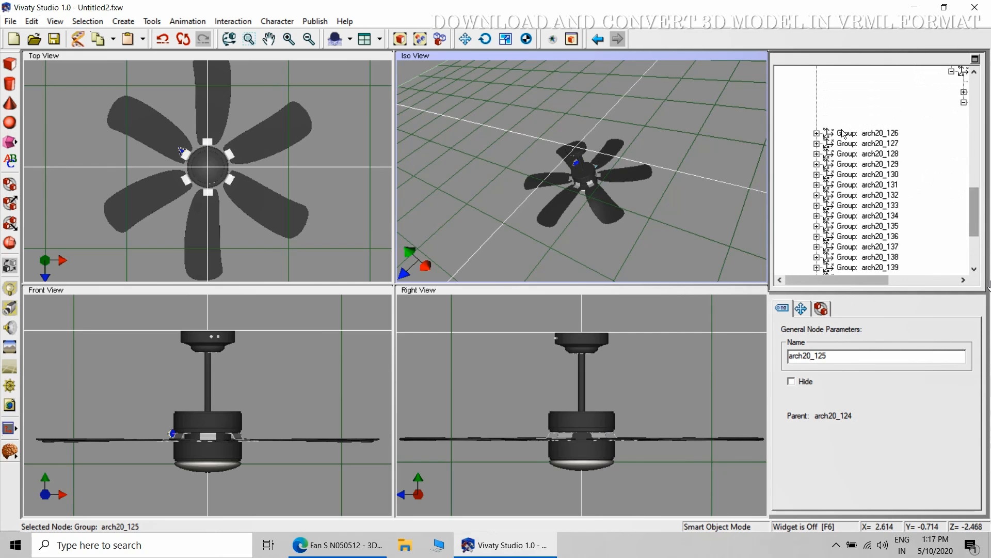
Move groups arch20_126 through arch20_130 into the nested MOVING_PARTS_FAN hierarchy
drag(842, 131, 937, 147)
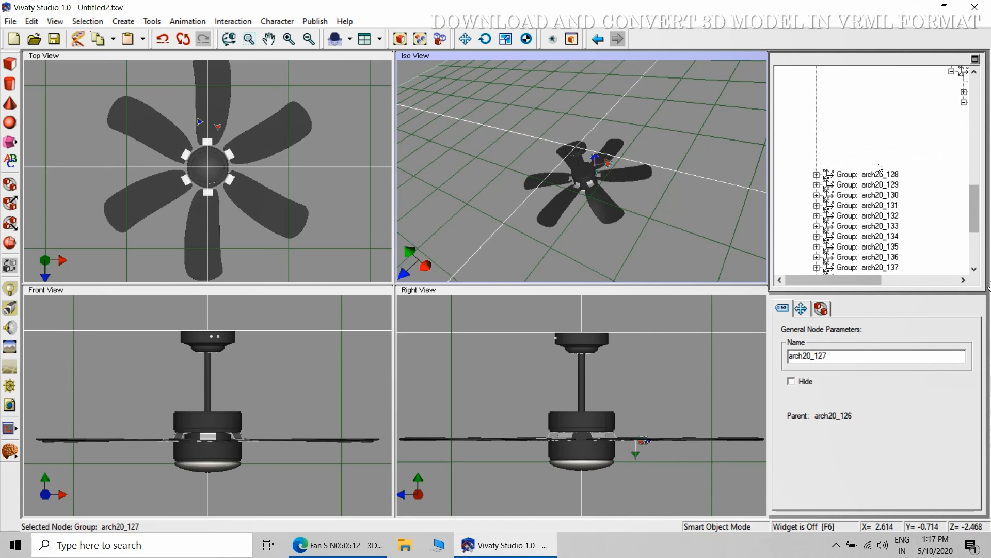
drag(866, 176, 936, 168)
drag(848, 196, 932, 179)
drag(844, 207, 927, 190)
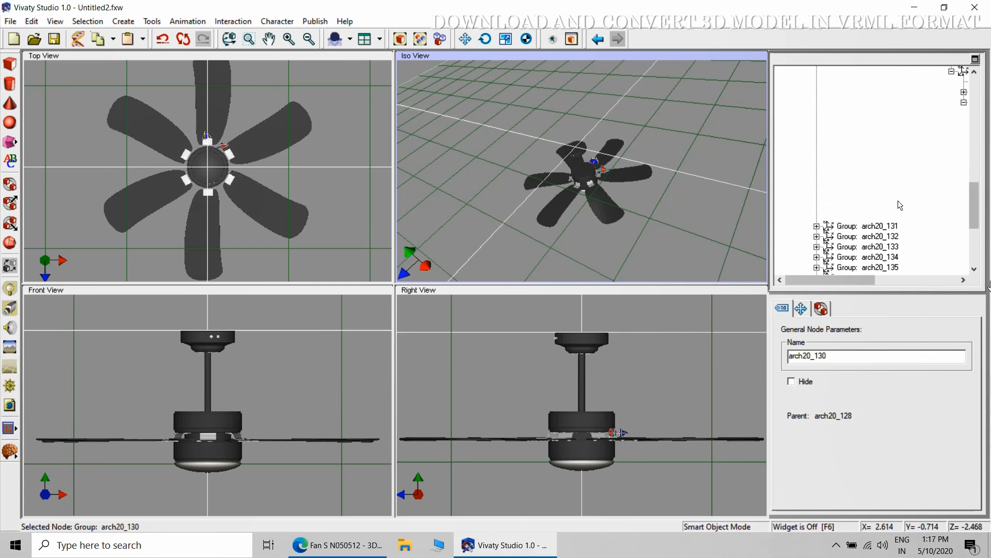
Move groups arch20_131 through arch20_135 into the nested MOVING_PARTS_FAN hierarchy
drag(847, 227, 935, 209)
drag(846, 246, 929, 230)
drag(981, 202, 981, 232)
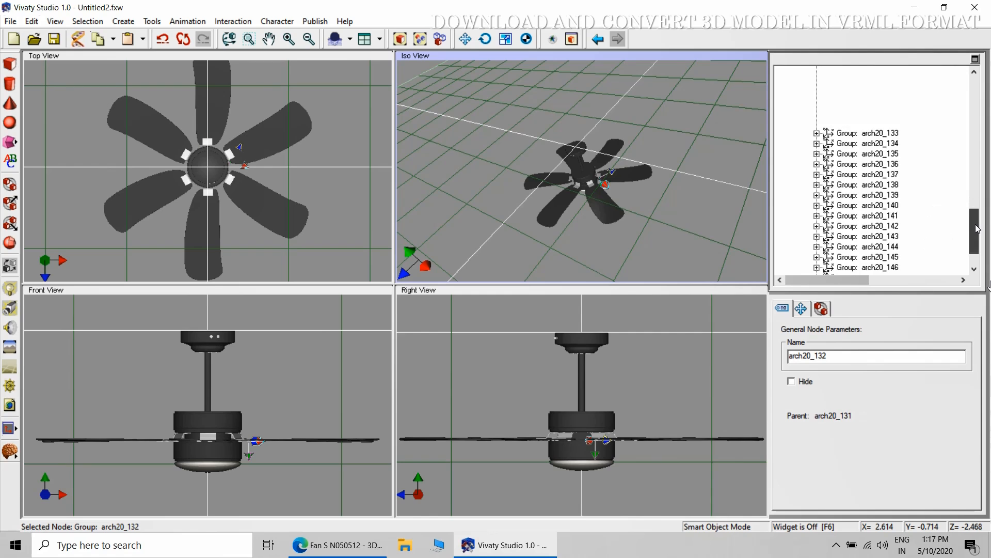
drag(847, 133, 909, 121)
click(568, 299)
drag(848, 156, 906, 161)
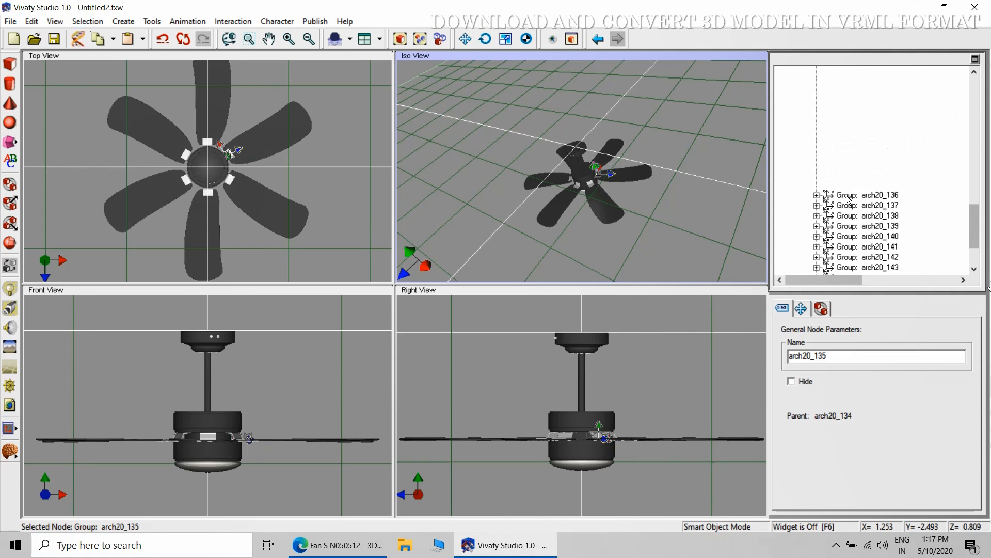
Move groups arch20_136 through arch20_145 into the nested MOVING_PARTS_FAN hierarchy
drag(847, 194, 915, 183)
drag(856, 219, 917, 207)
drag(849, 246, 973, 240)
drag(847, 175, 899, 202)
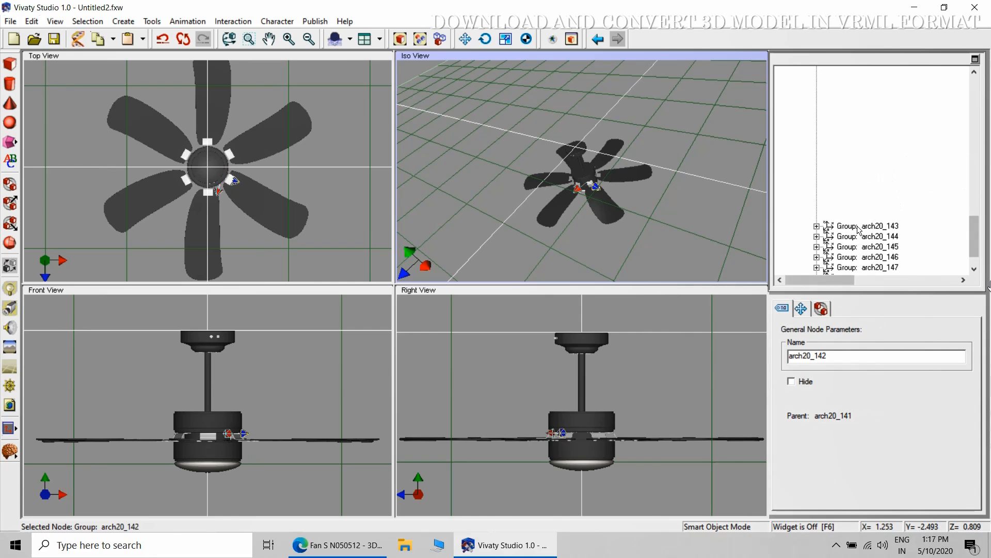
drag(845, 227, 904, 217)
drag(848, 247, 923, 248)
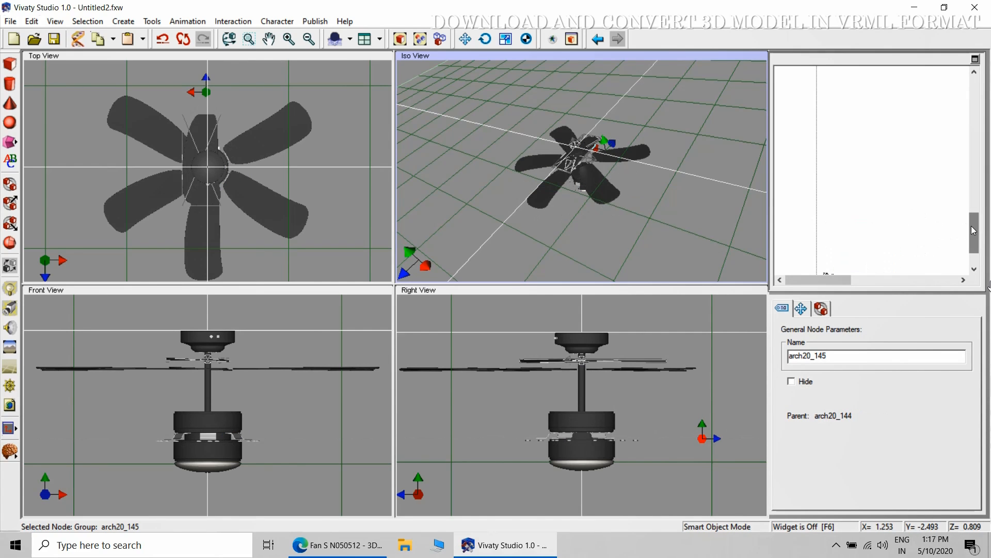
drag(973, 225, 973, 250)
drag(844, 231, 904, 228)
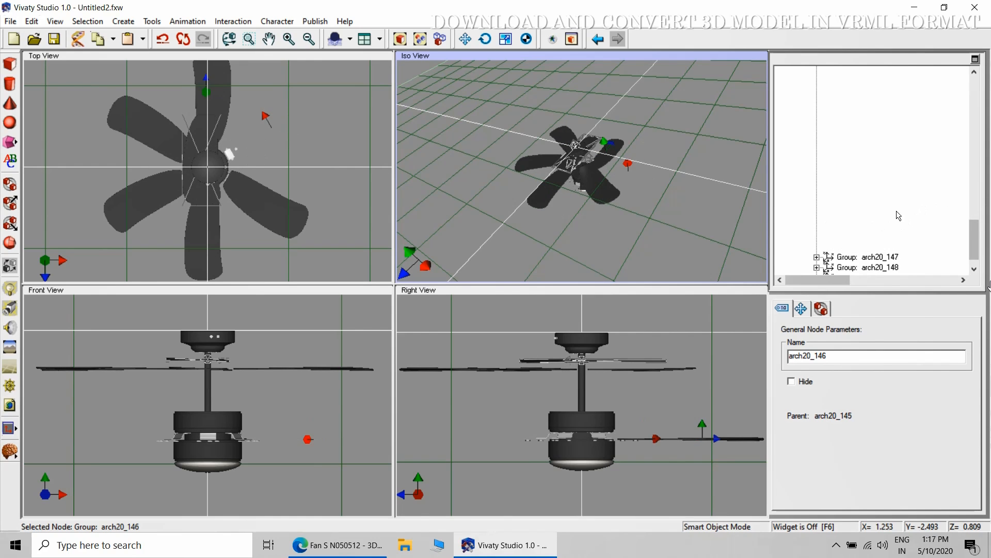
click(164, 39)
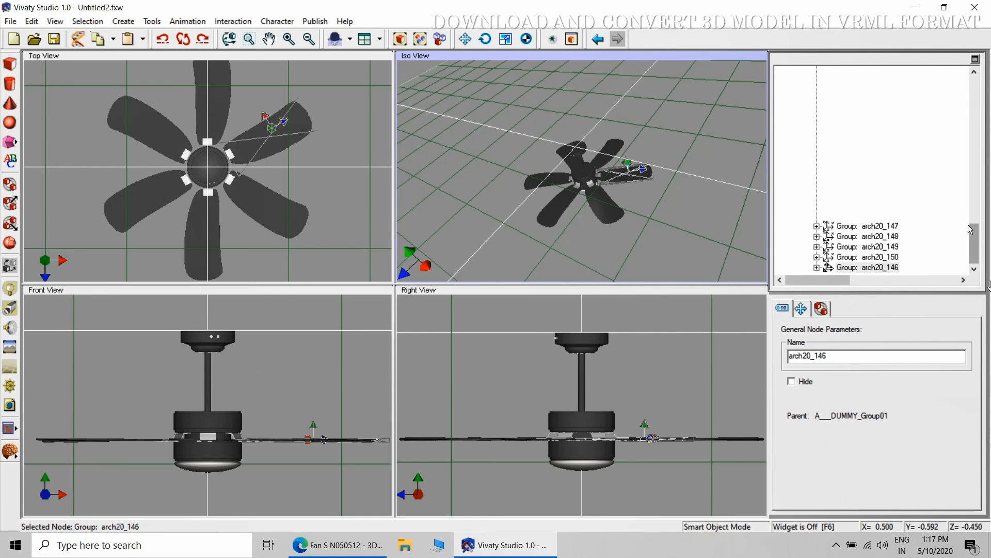
Move the remaining groups arch20_147 through arch20_150 and arch20_146 into the nested MOVING_PARTS_FAN hierarchy
click(864, 225)
drag(864, 226, 878, 219)
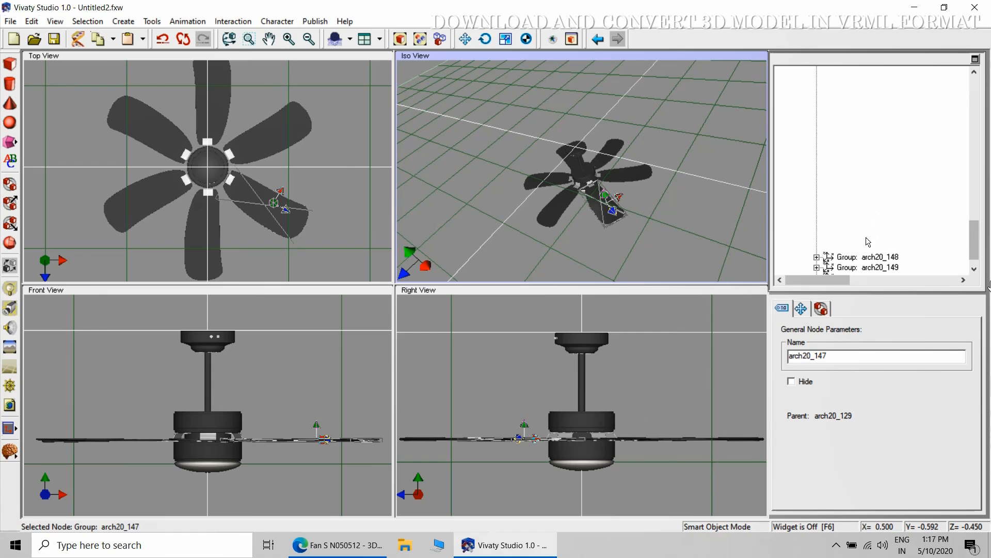
drag(846, 256, 900, 250)
Select the MOVING_PARTS_FAN group and check which fan parts its hierarchy contains
mouse_move(970, 266)
mouse_down()
mouse_move(986, 185)
mouse_move(989, 62)
mouse_move(980, 111)
mouse_up()
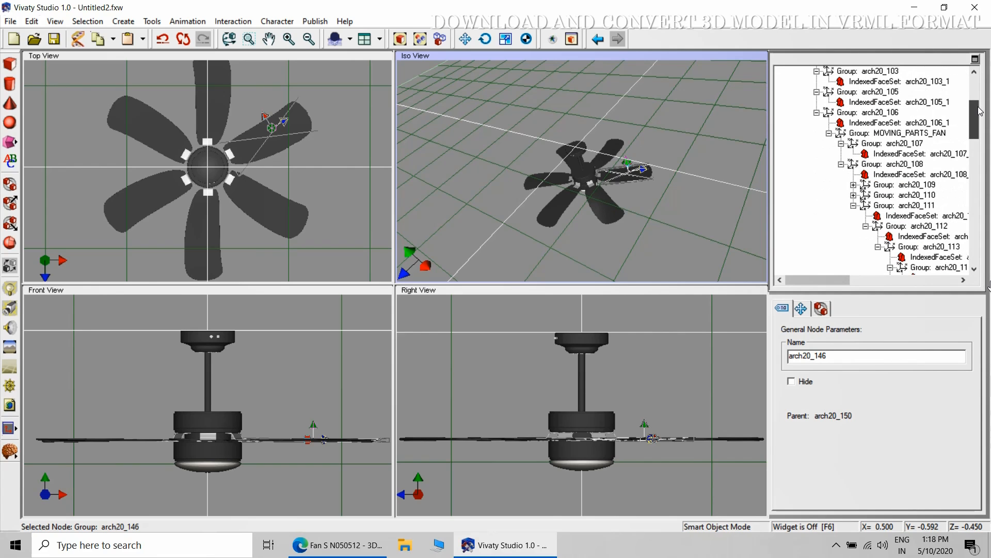
click(874, 135)
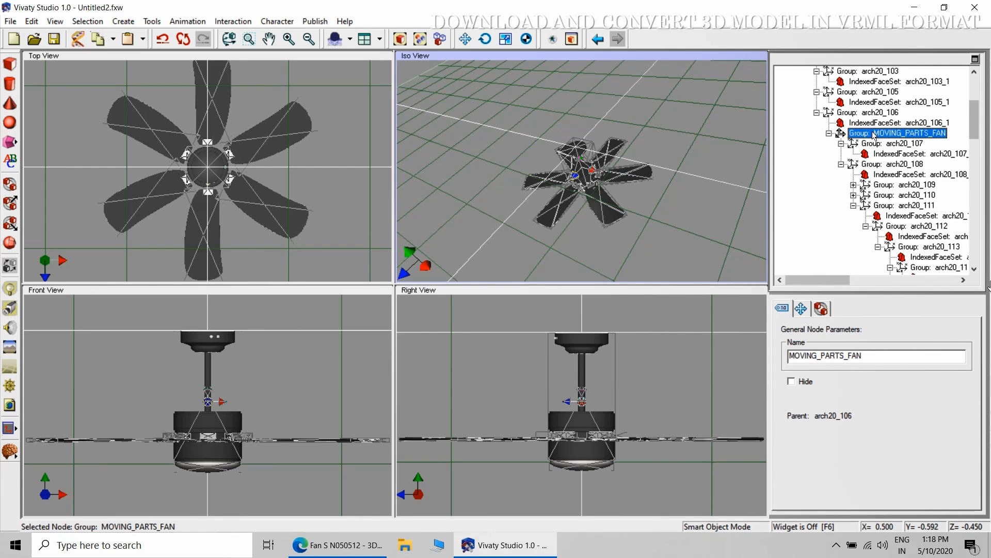
drag(977, 121, 979, 85)
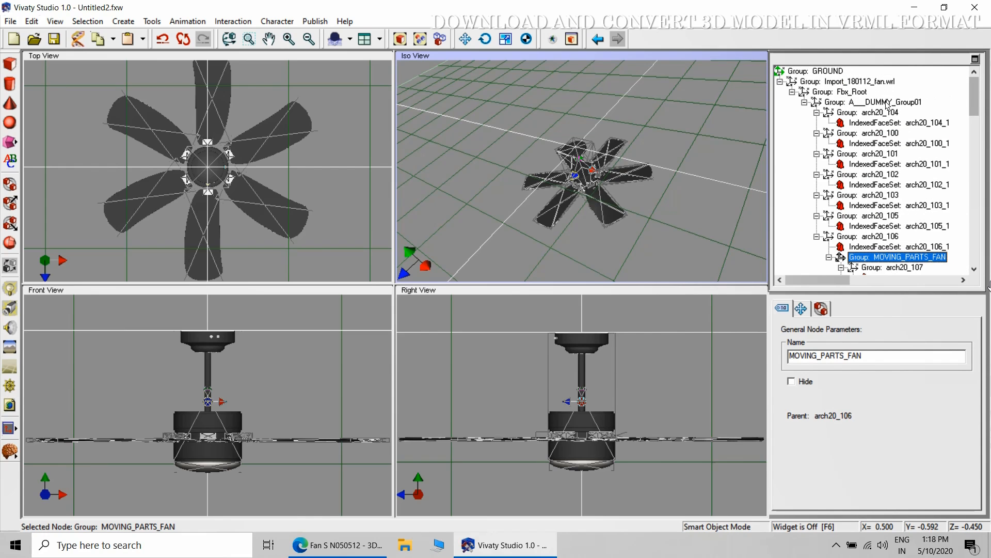
drag(975, 81, 990, 238)
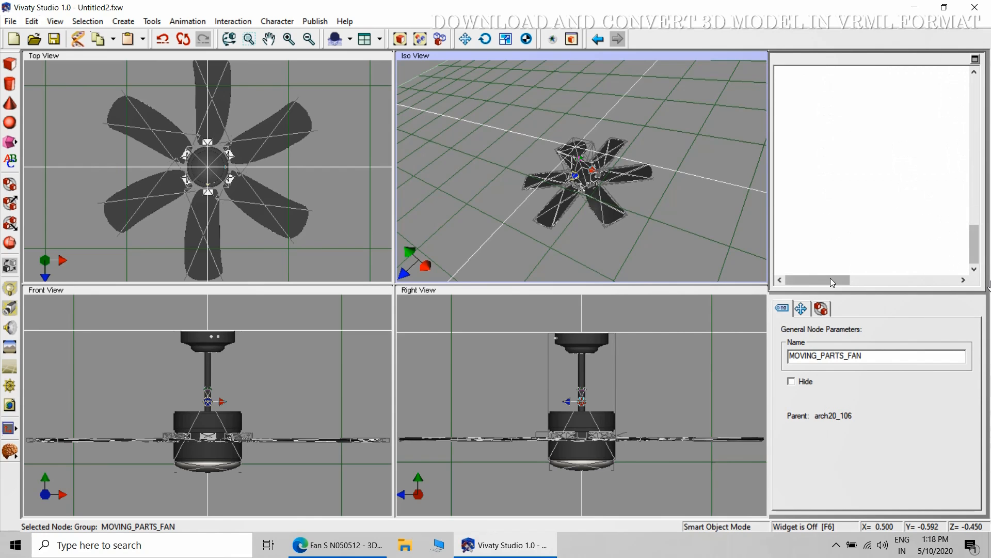
Apply the parquet01.jpg texture from the CEILING_FAN folder to the blade mesh arch20_149_1
drag(842, 284, 908, 284)
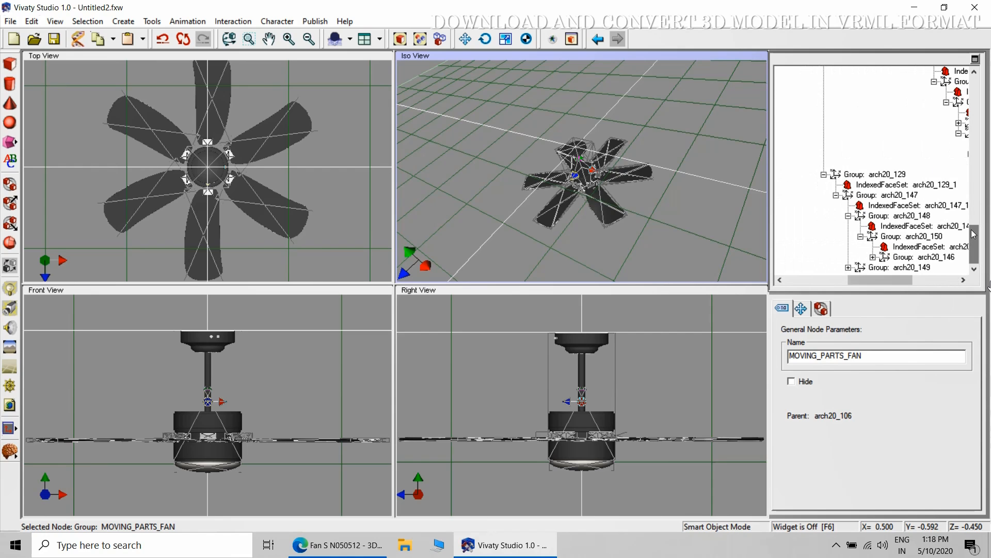
click(975, 268)
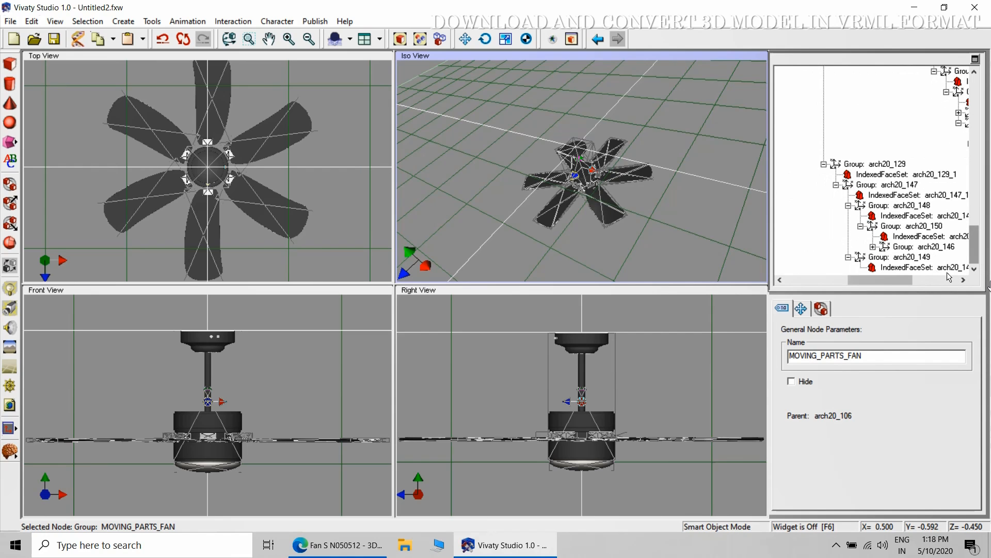
click(919, 268)
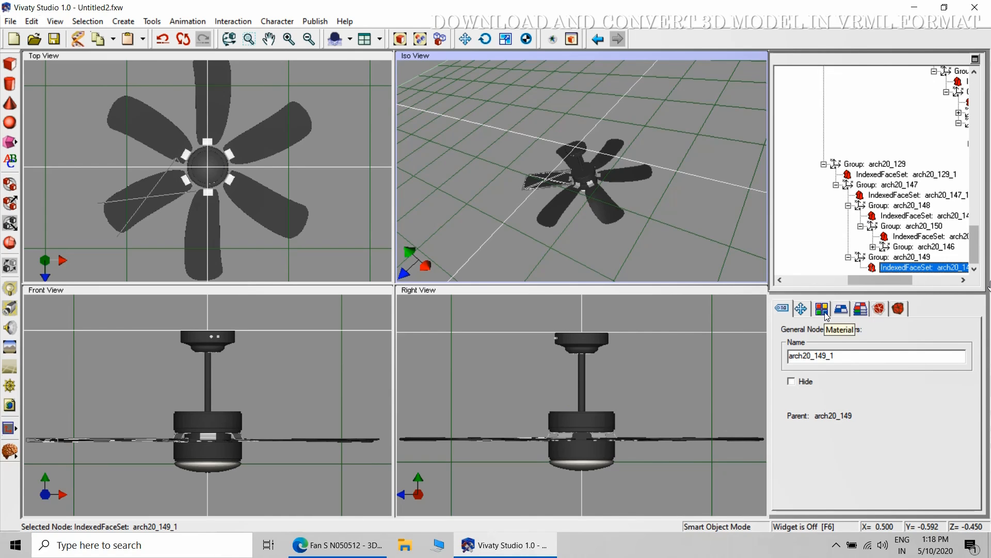
click(841, 310)
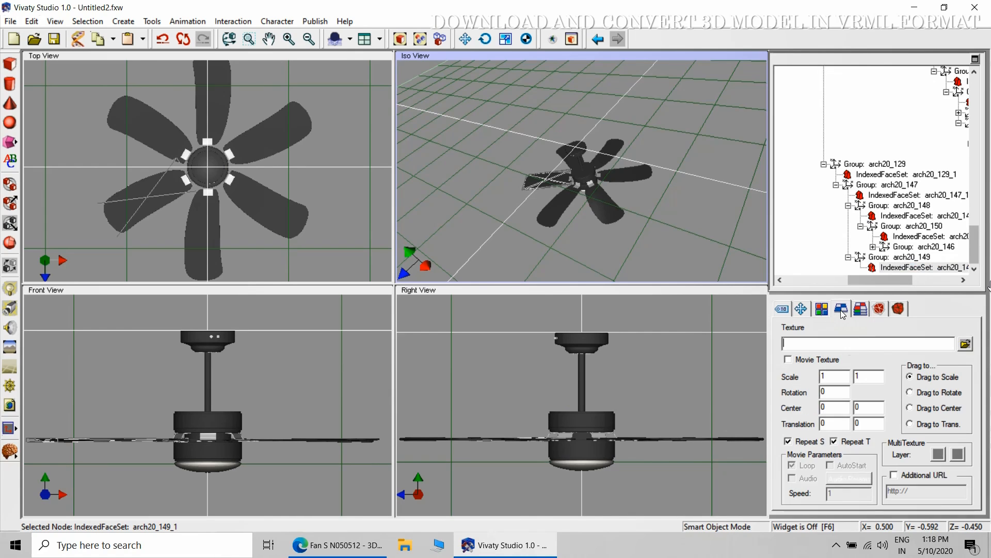
click(964, 345)
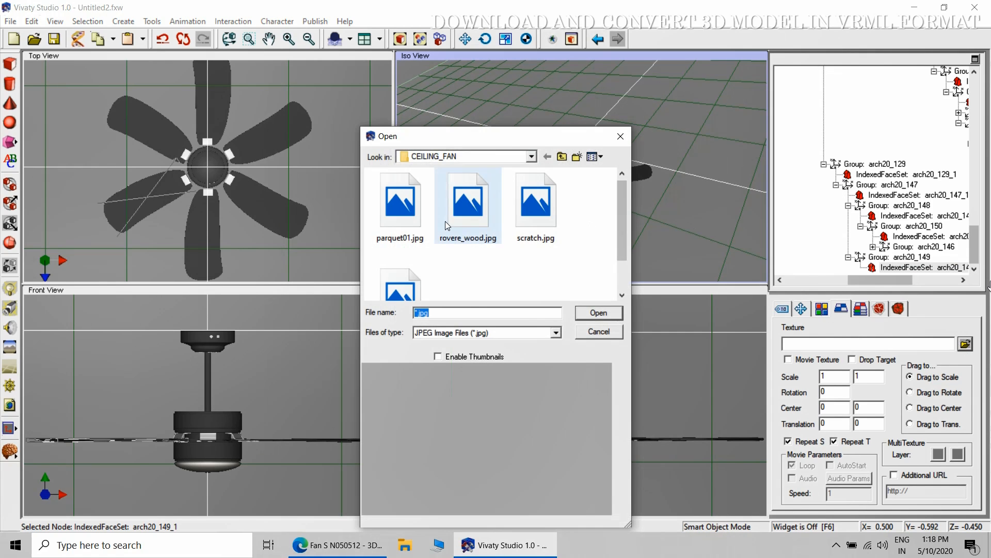
click(400, 206)
click(599, 312)
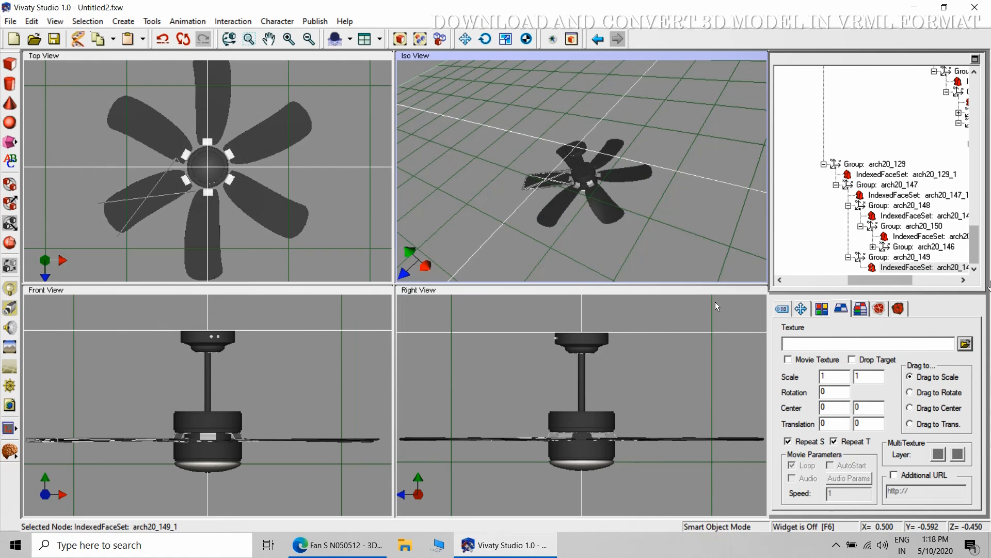
Expand group arch20_146 and apply the parquet01.jpg texture to its blade mesh arch20_146_1
click(873, 247)
click(913, 257)
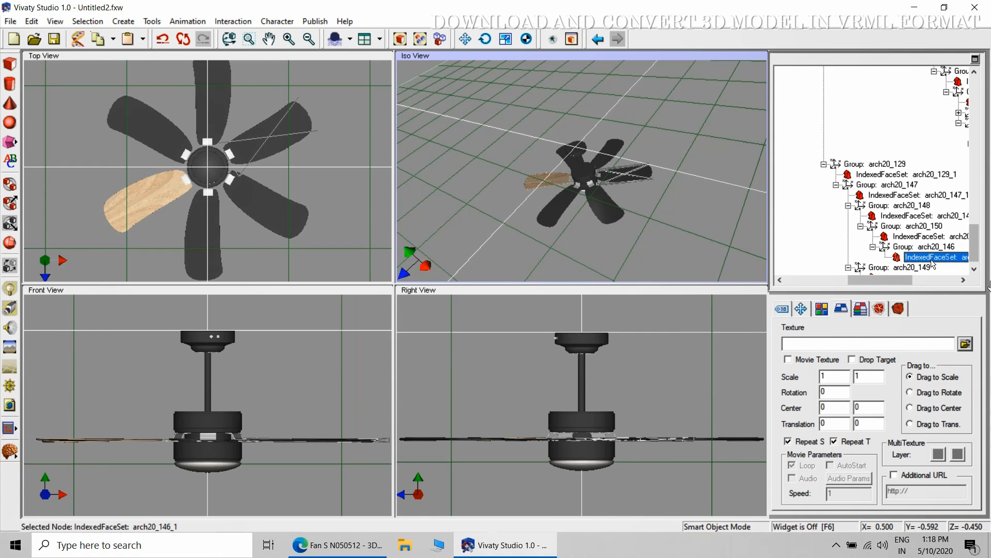
click(965, 344)
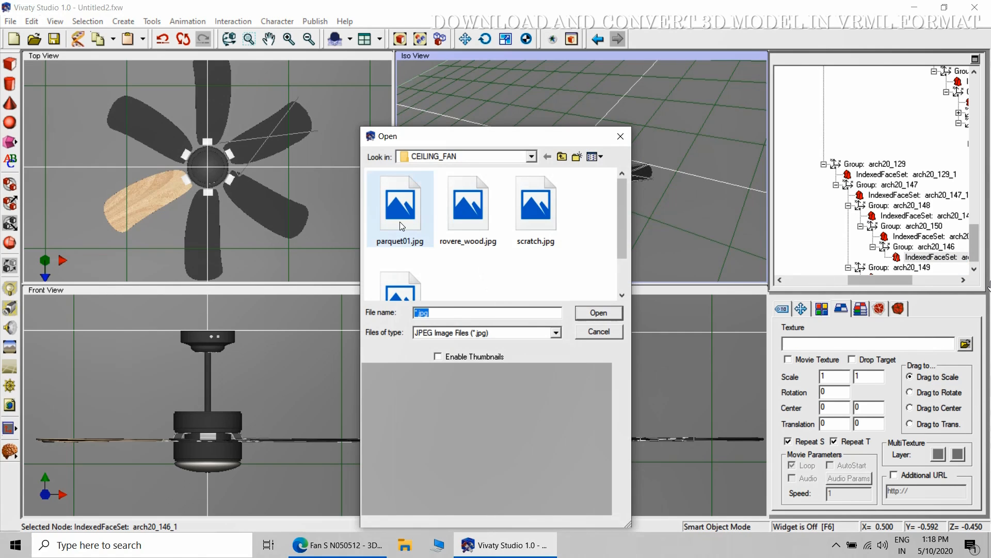
click(398, 222)
click(599, 312)
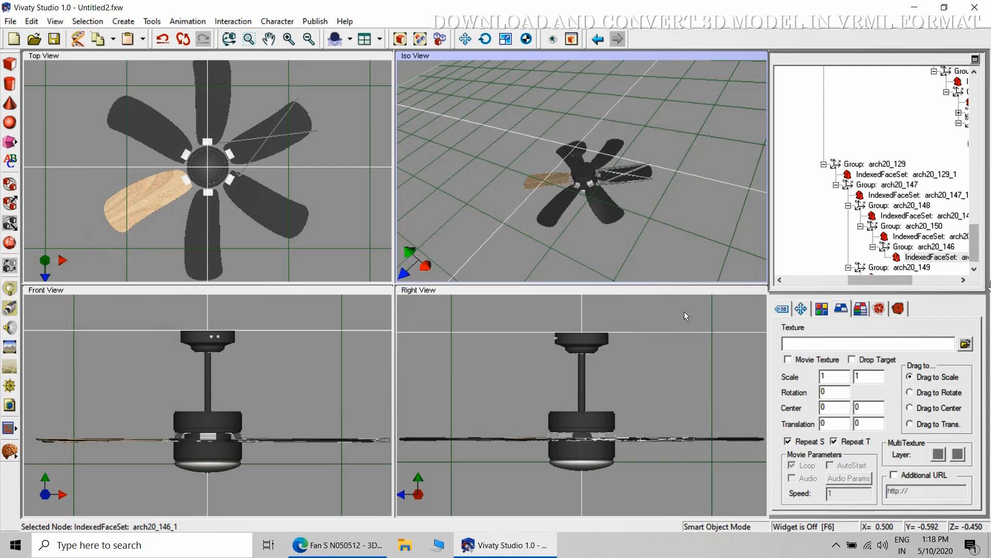
Apply the parquet01.jpg texture to the blade mesh arch20_150_1
click(907, 237)
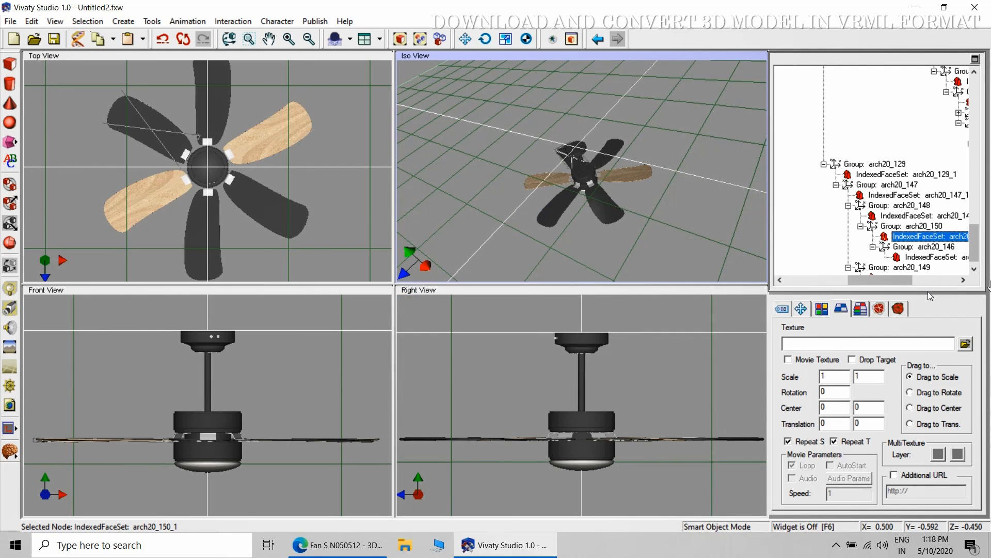
click(965, 343)
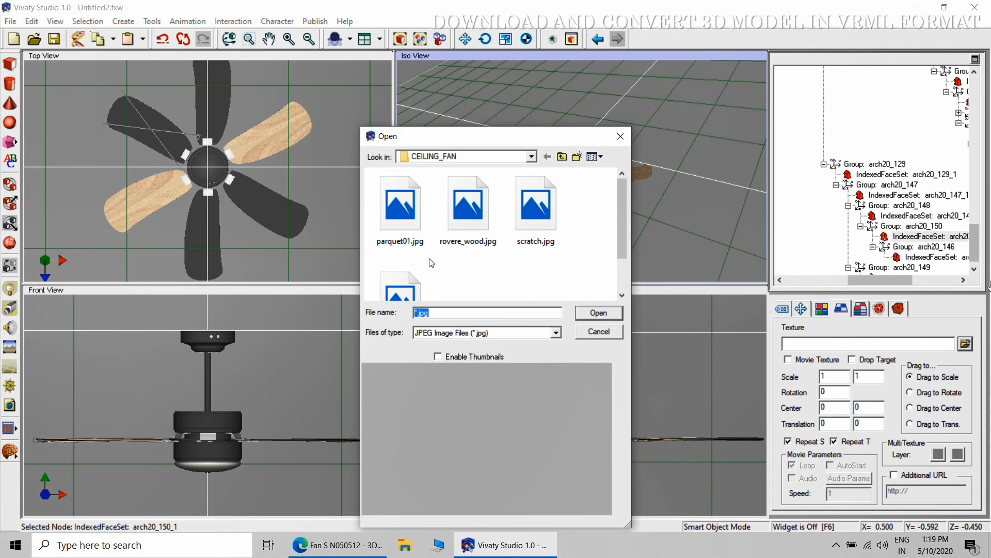
click(403, 217)
click(599, 313)
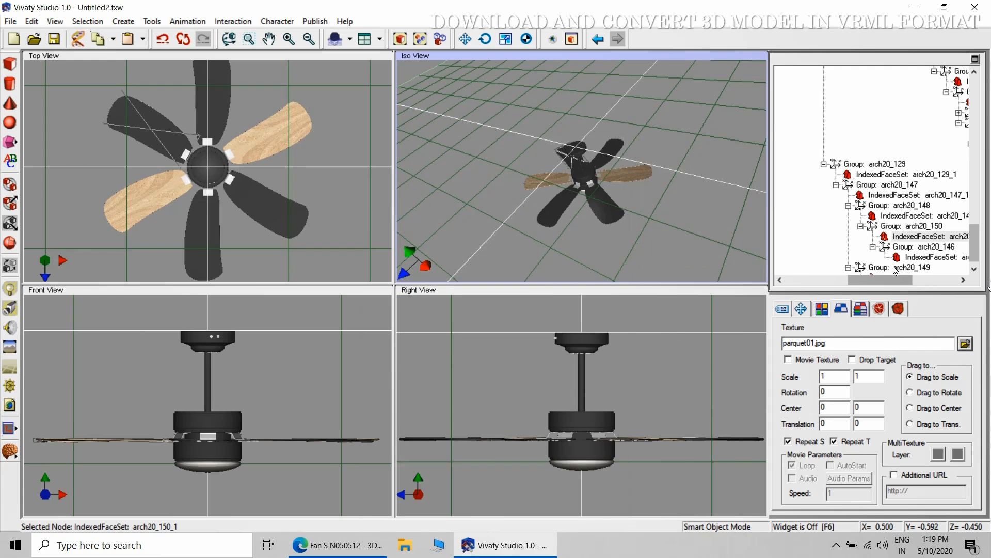
Apply the parquet01.jpg texture to the blade mesh arch20_148_1
click(904, 216)
click(965, 344)
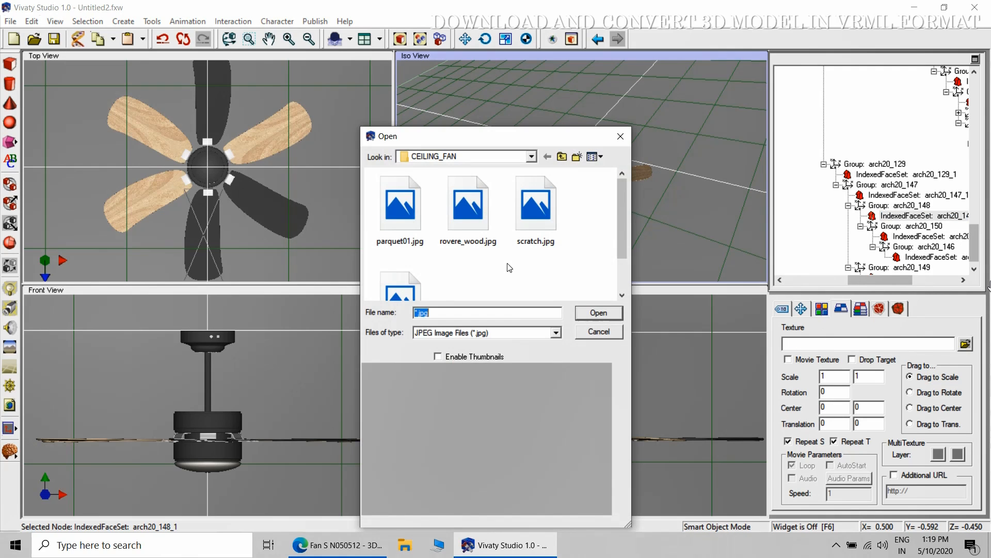
click(400, 209)
click(598, 313)
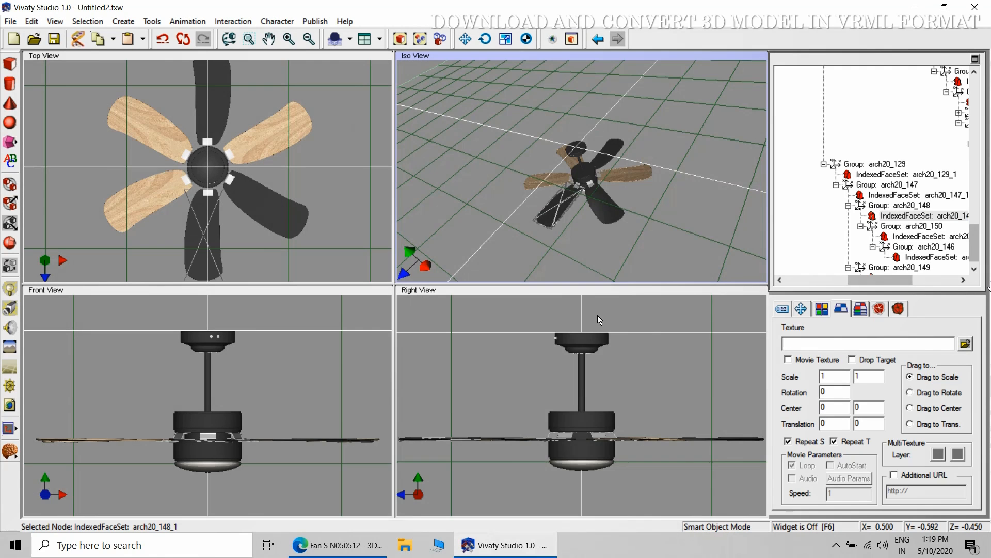
Apply the parquet01.jpg texture to the blade mesh arch20_147_1
click(892, 196)
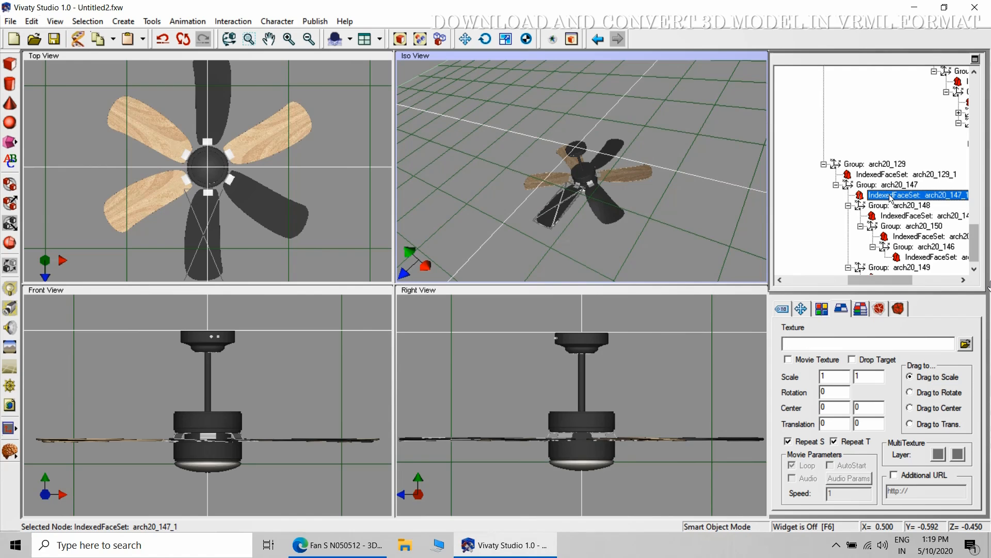
click(965, 344)
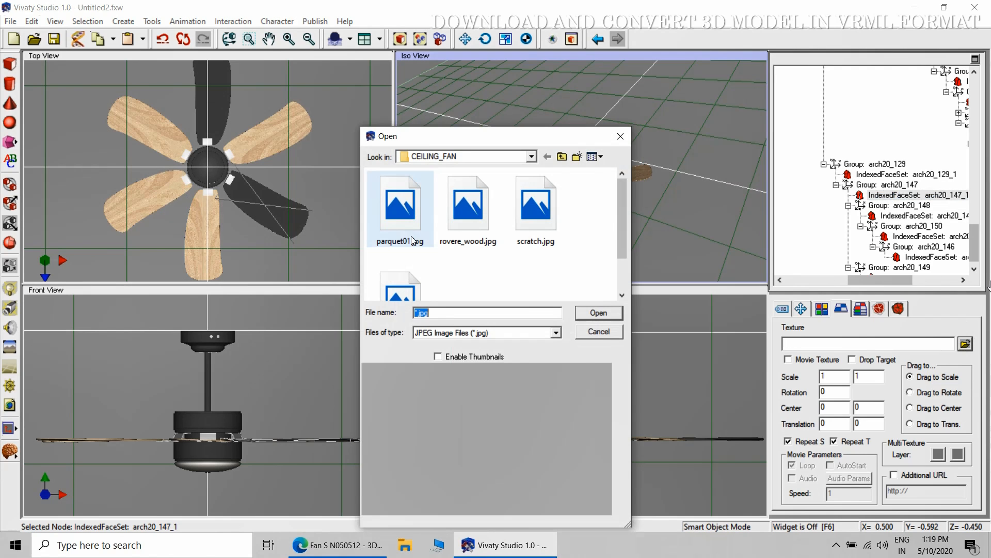
click(396, 228)
click(599, 313)
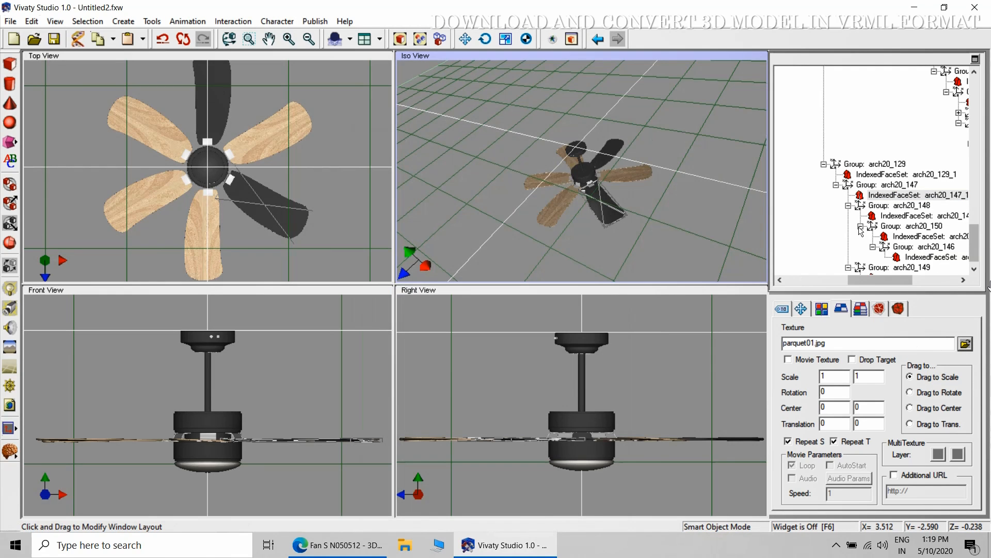
Apply the parquet01.jpg texture to the blade bracket mesh arch20_129_1
click(884, 176)
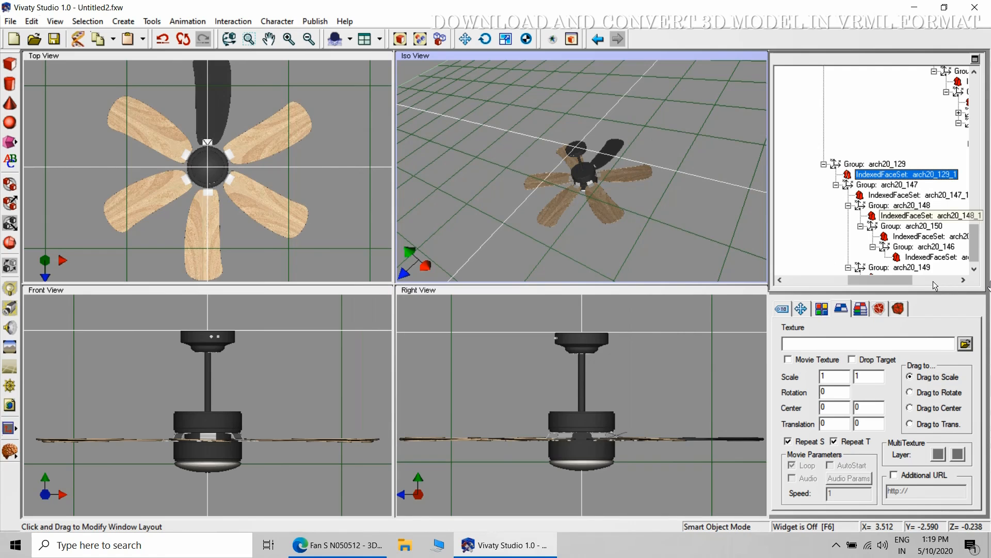
click(965, 343)
click(395, 224)
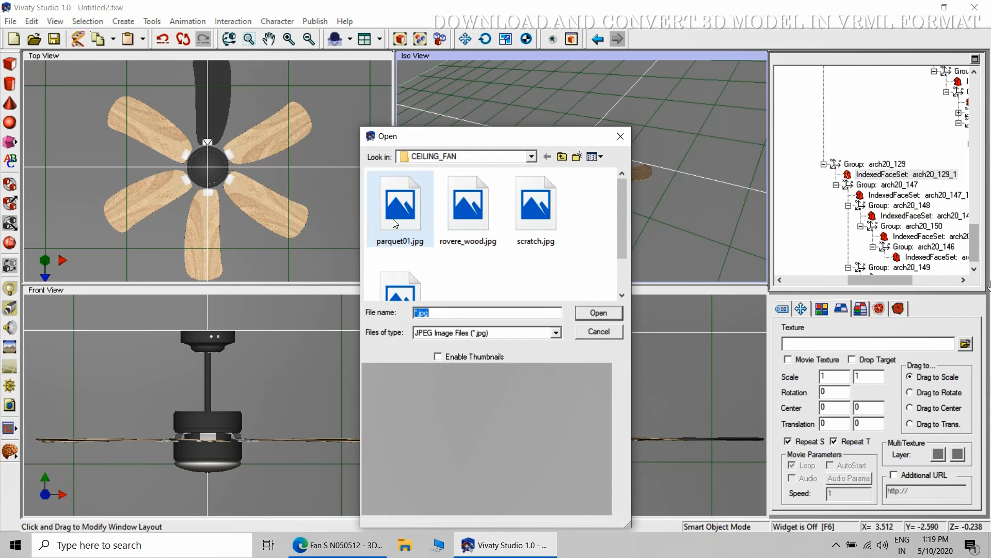
click(599, 313)
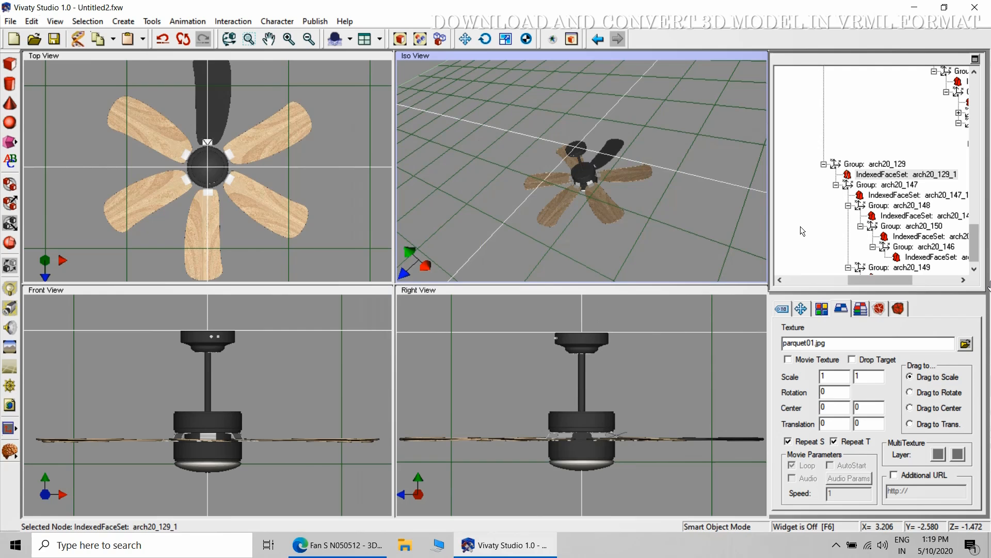
Apply the parquet01.jpg texture to the remaining dark blade, mesh arch20_145_1
scroll(981, 242, down, 1)
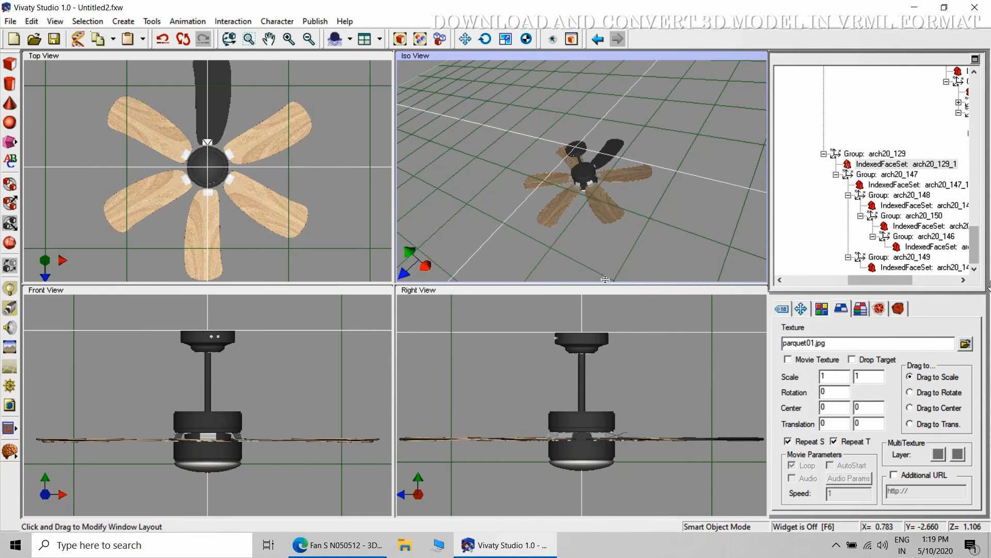
click(599, 160)
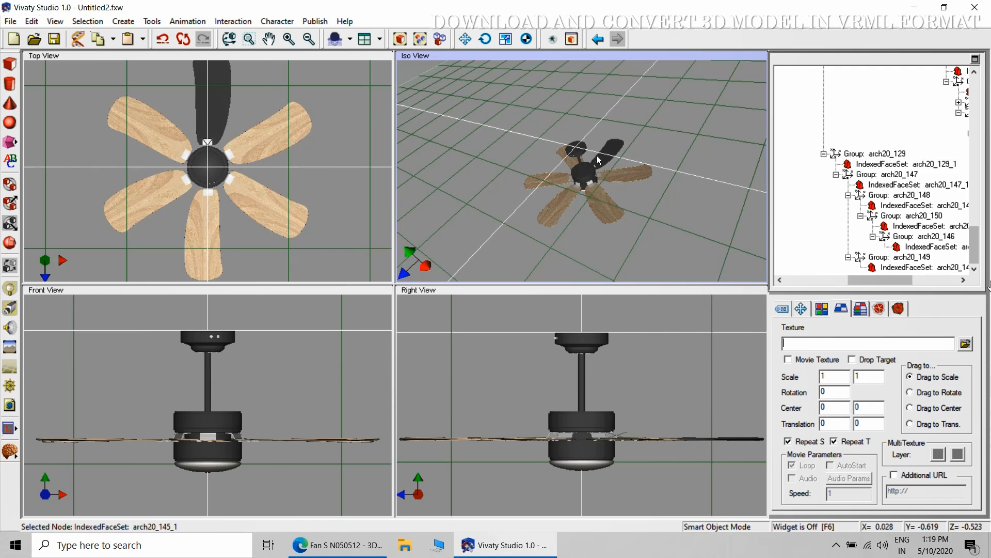
click(966, 345)
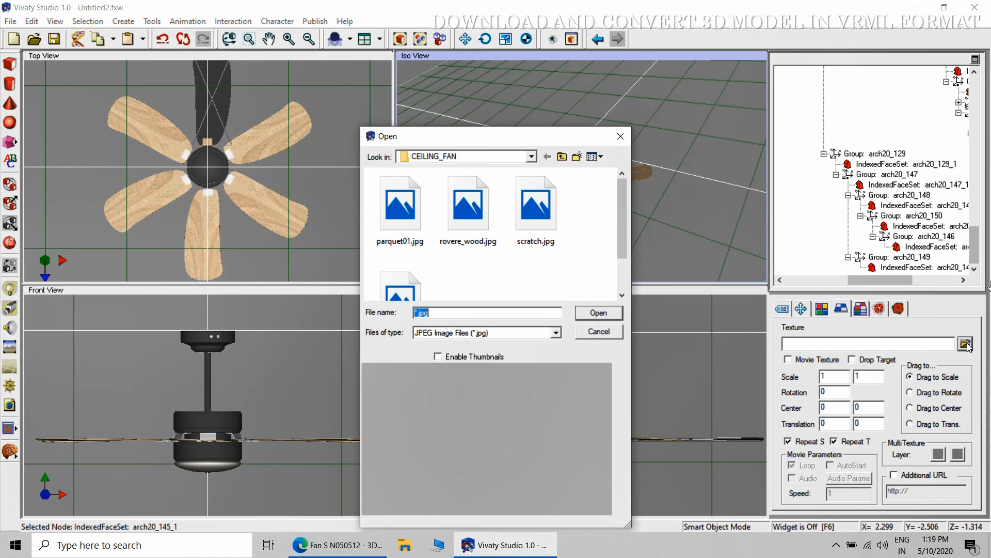
click(398, 208)
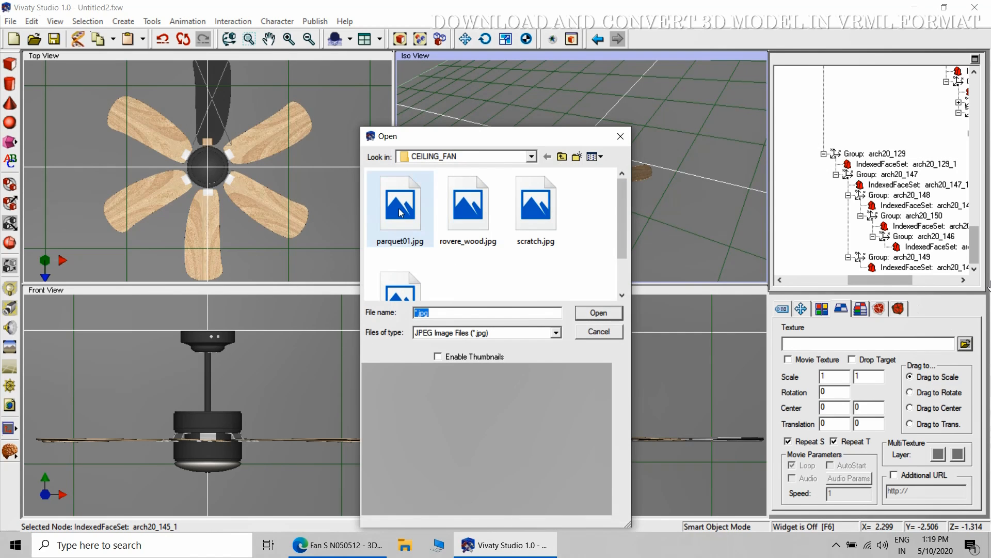
click(581, 313)
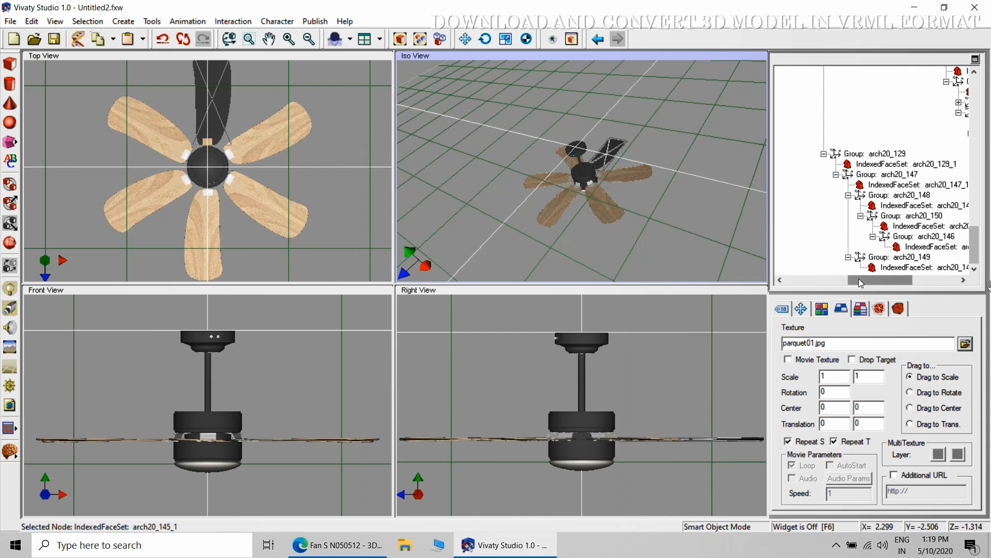
Apply the rovere_wood.jpg texture to the fan's motor housing mesh arch20_144_1 and clear the selection
drag(845, 277, 782, 284)
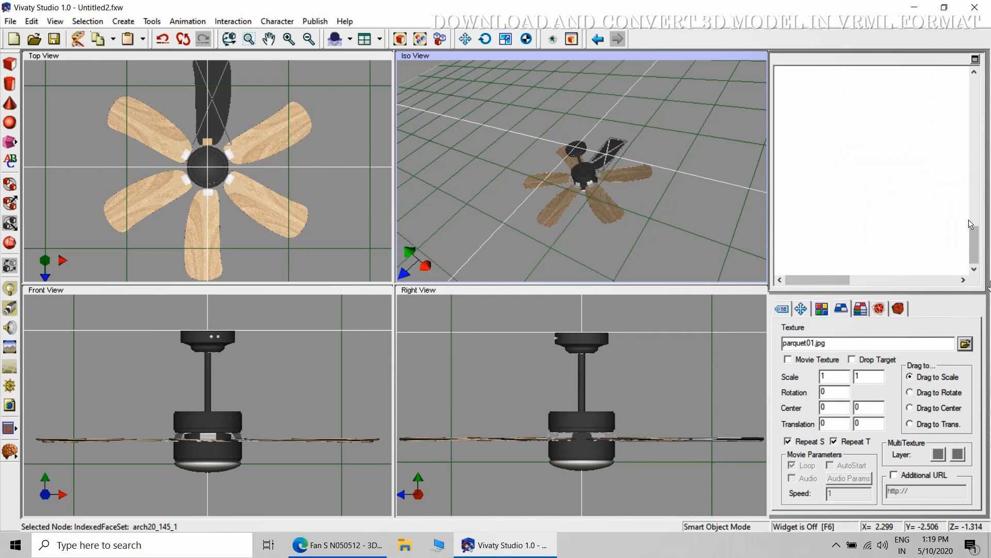
drag(977, 240, 977, 151)
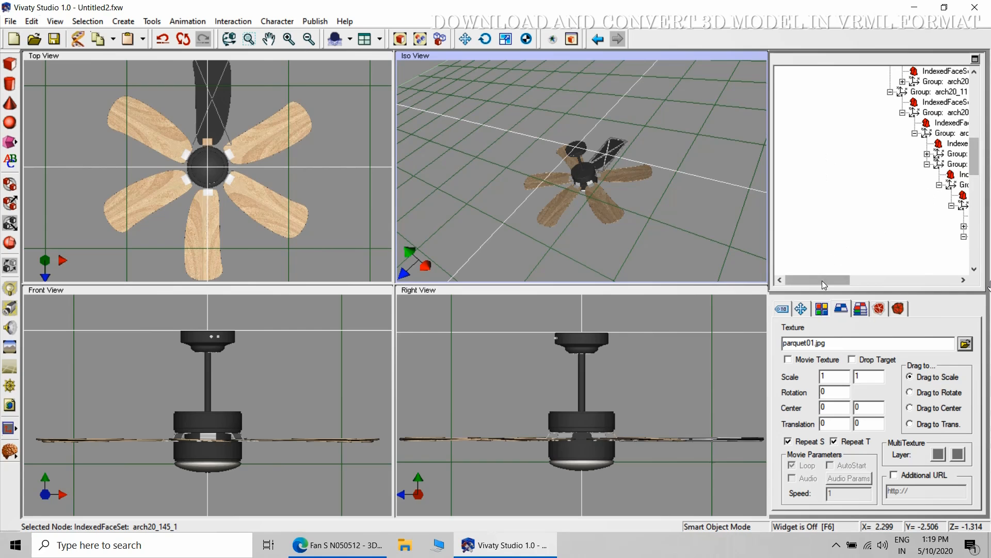
drag(822, 282, 892, 281)
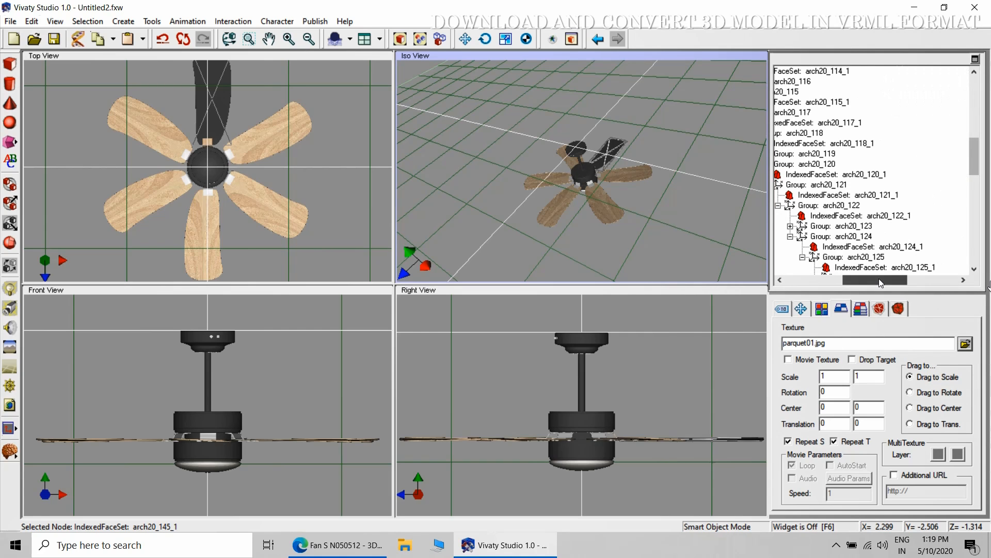
click(575, 453)
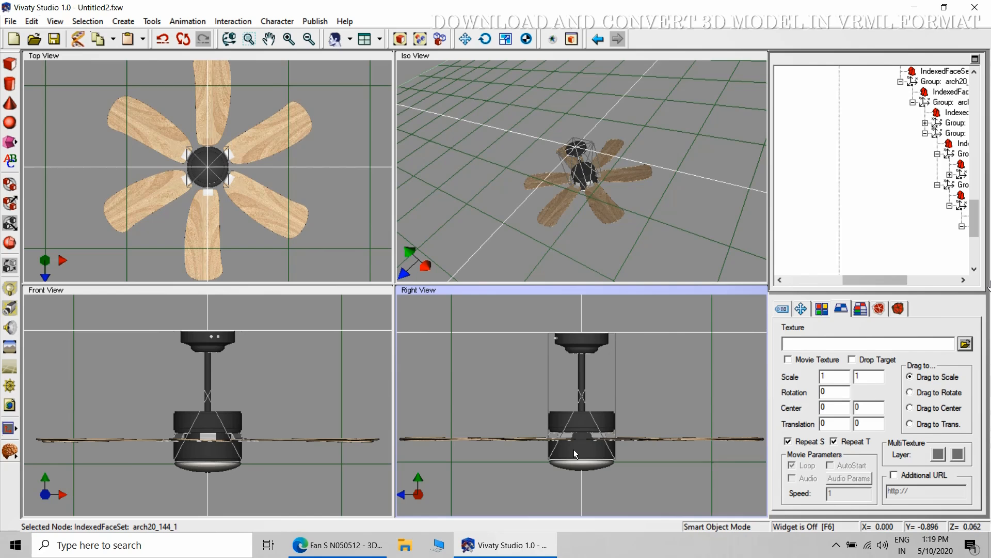
click(964, 345)
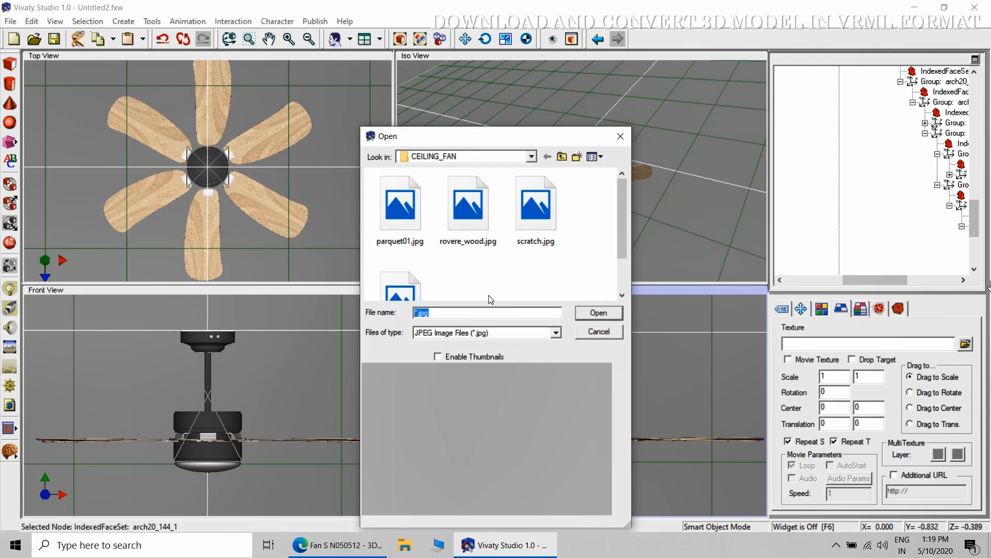
click(461, 206)
click(598, 313)
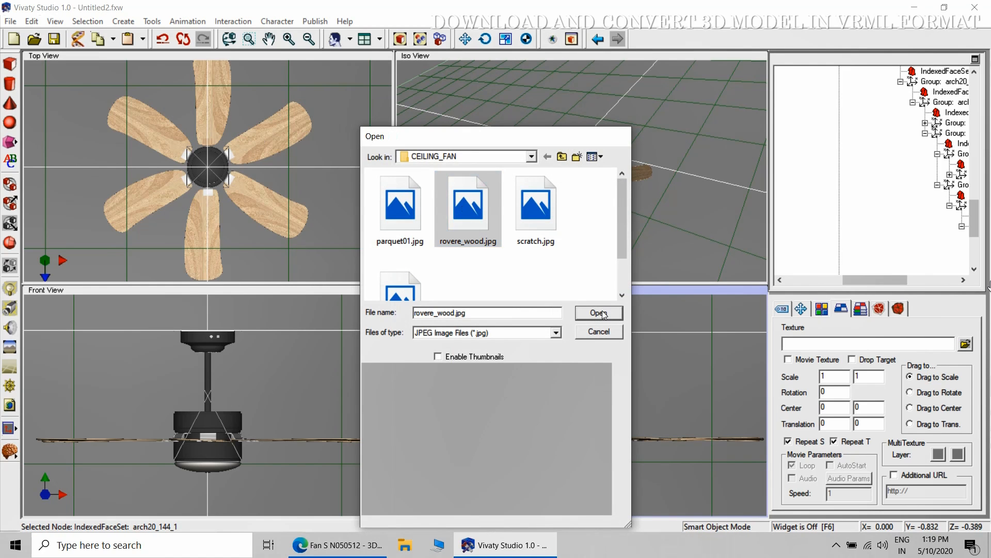
click(659, 211)
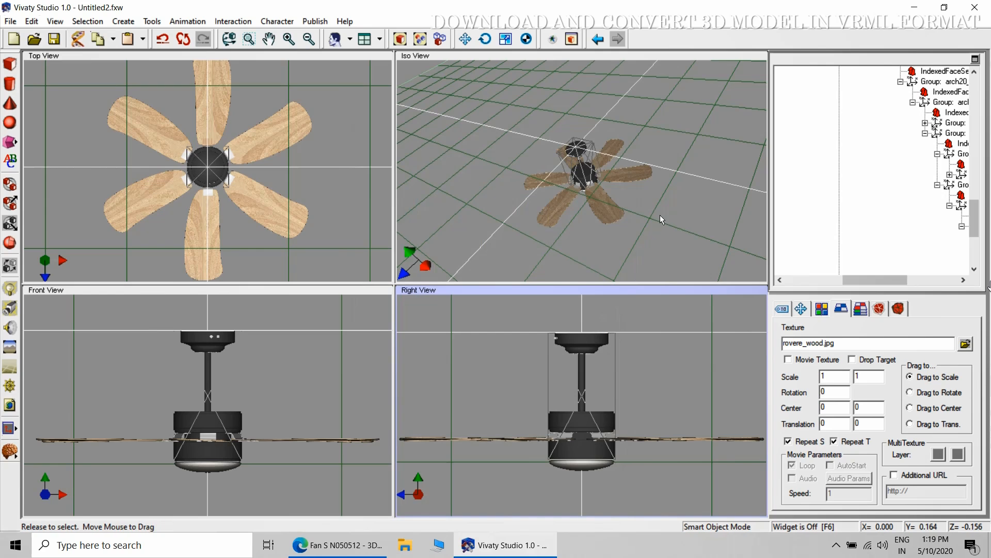
click(678, 242)
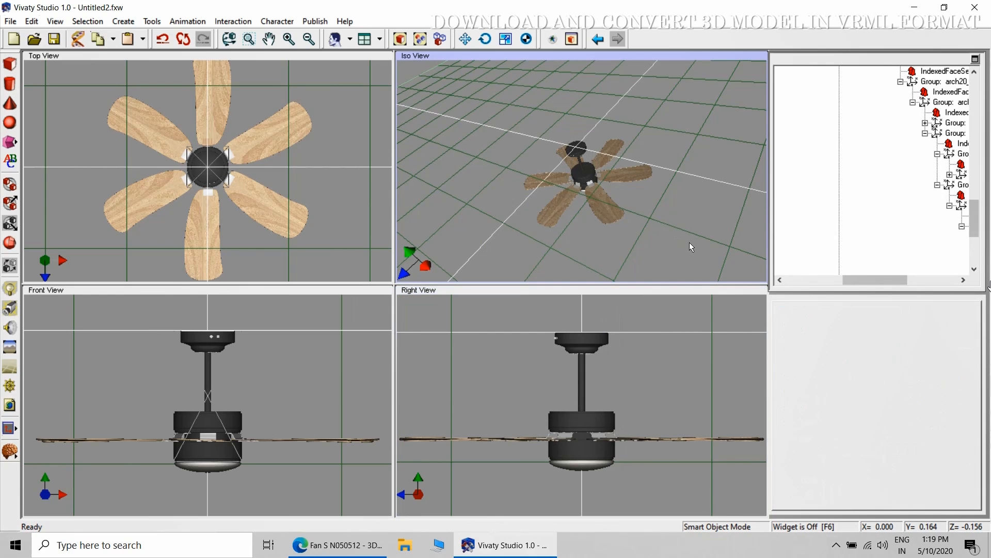
drag(987, 237, 983, 199)
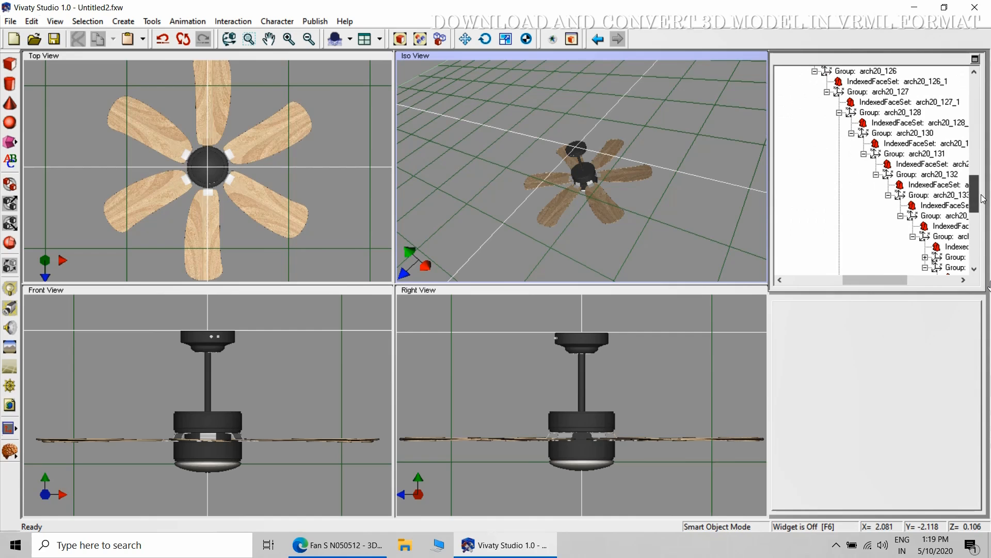
drag(883, 273, 766, 295)
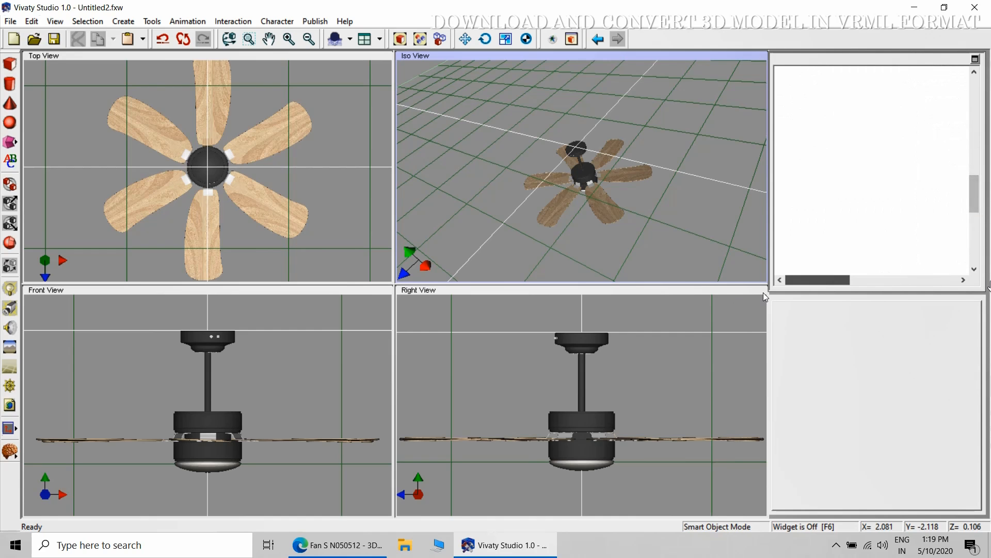
Check the texture assigned to the light cover mesh and the motor housing mesh, and clear the selection
click(581, 465)
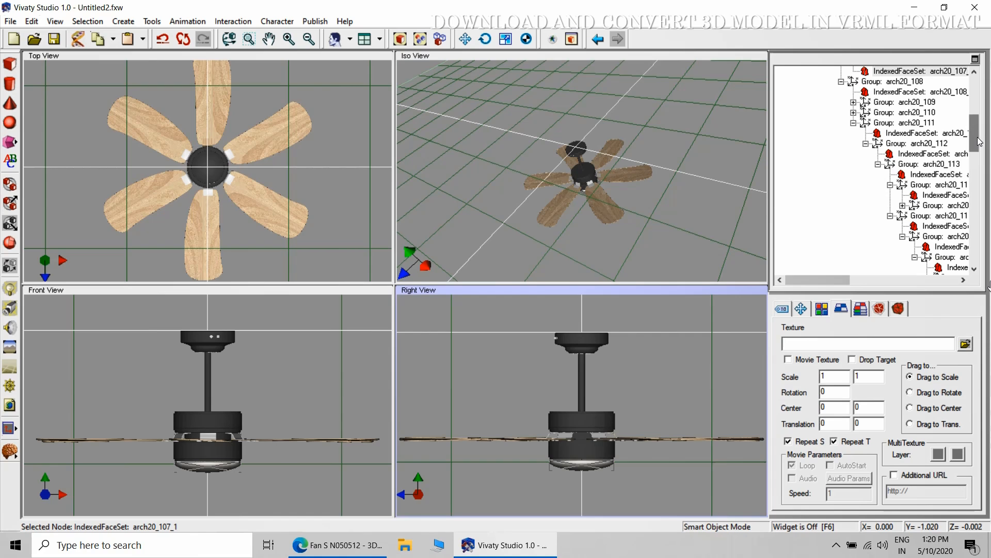
click(582, 447)
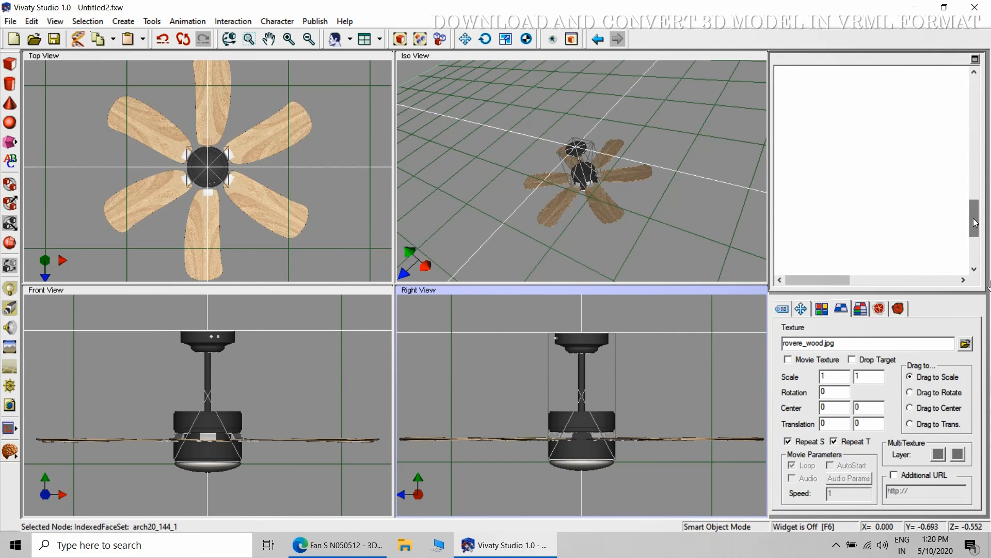
drag(975, 221, 975, 90)
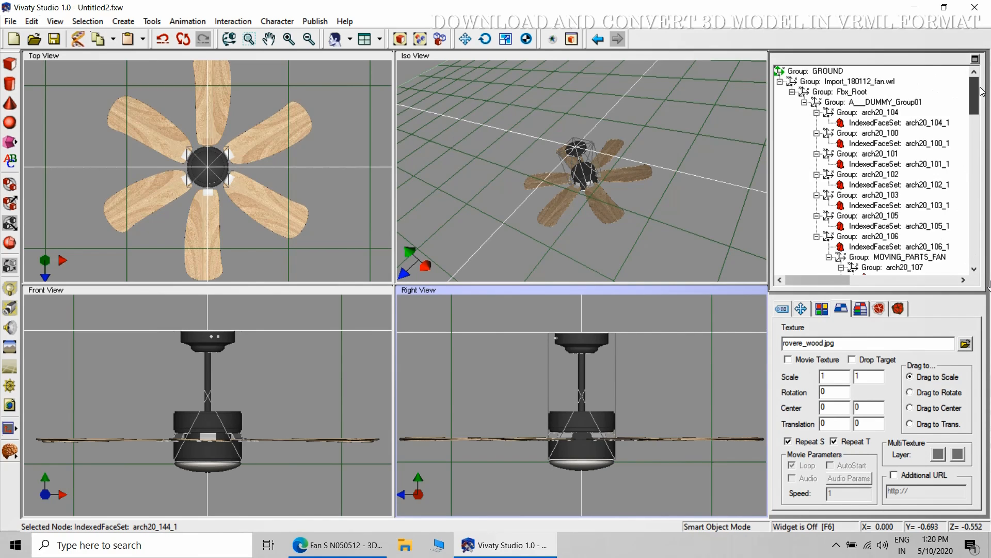
click(683, 194)
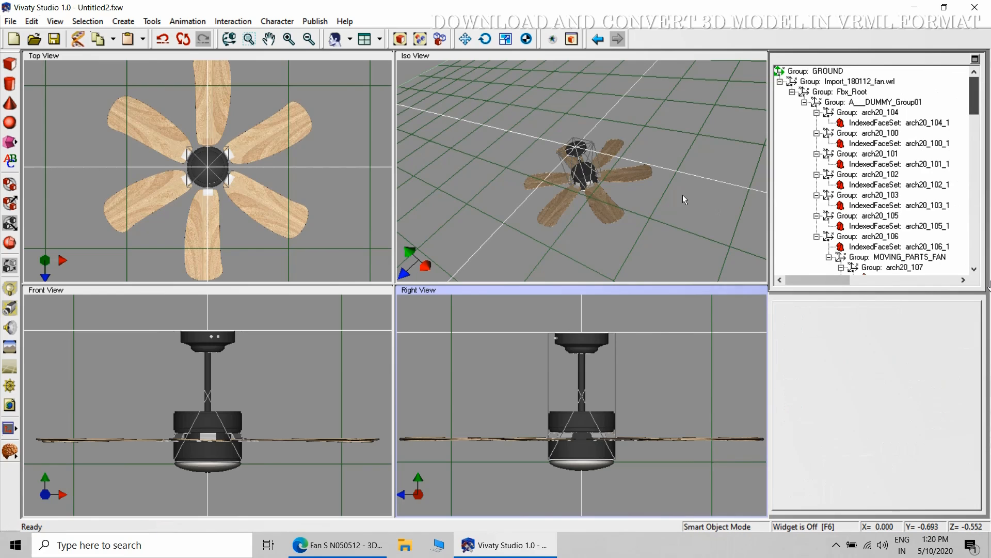
Preview the textured fan, examine its blades and housing from below, above and the sides, and close the preview
click(552, 41)
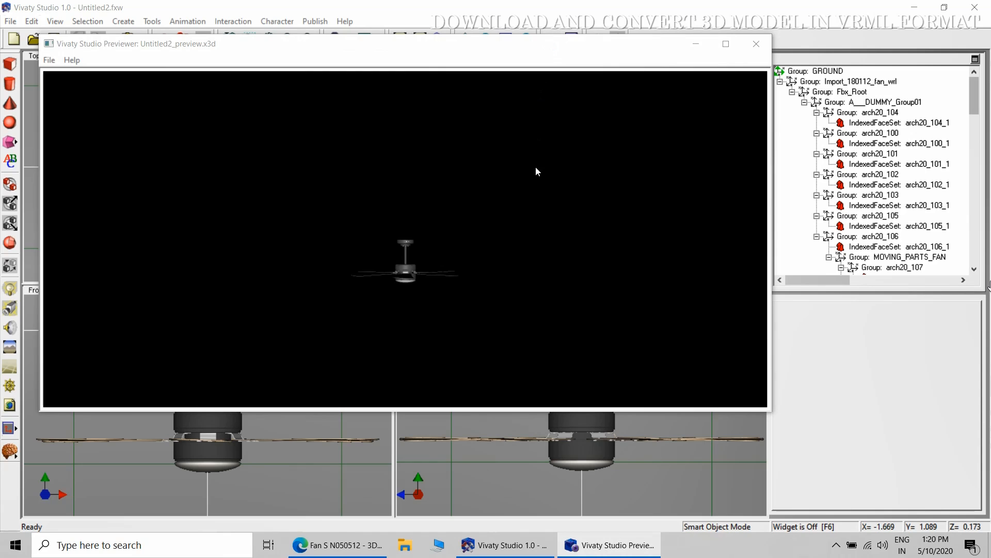
drag(439, 187, 445, 122)
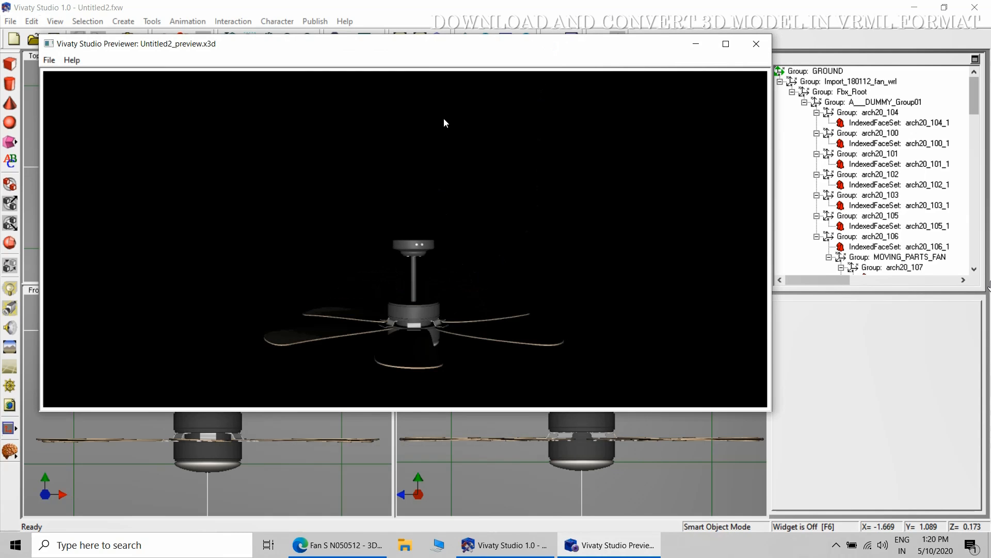
right_click(484, 249)
click(525, 290)
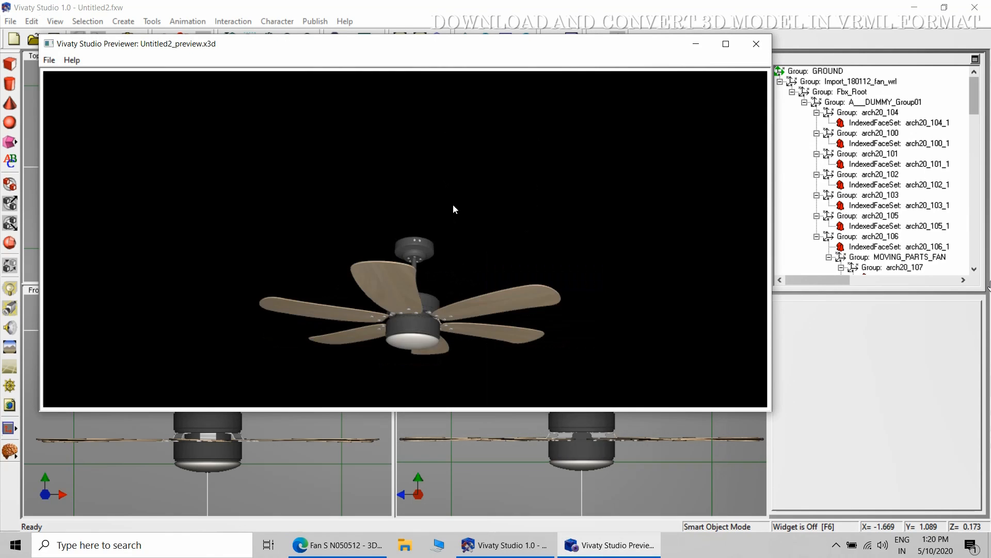
drag(453, 204, 453, 76)
drag(472, 250, 300, 72)
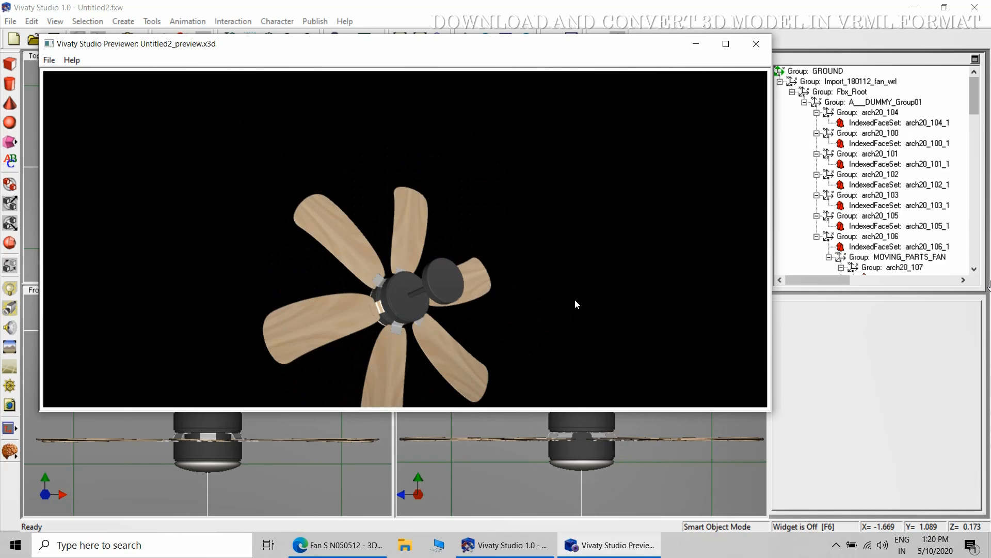
drag(575, 300, 427, 65)
drag(485, 248, 447, 72)
drag(481, 265, 491, 379)
drag(488, 228, 698, 92)
click(756, 43)
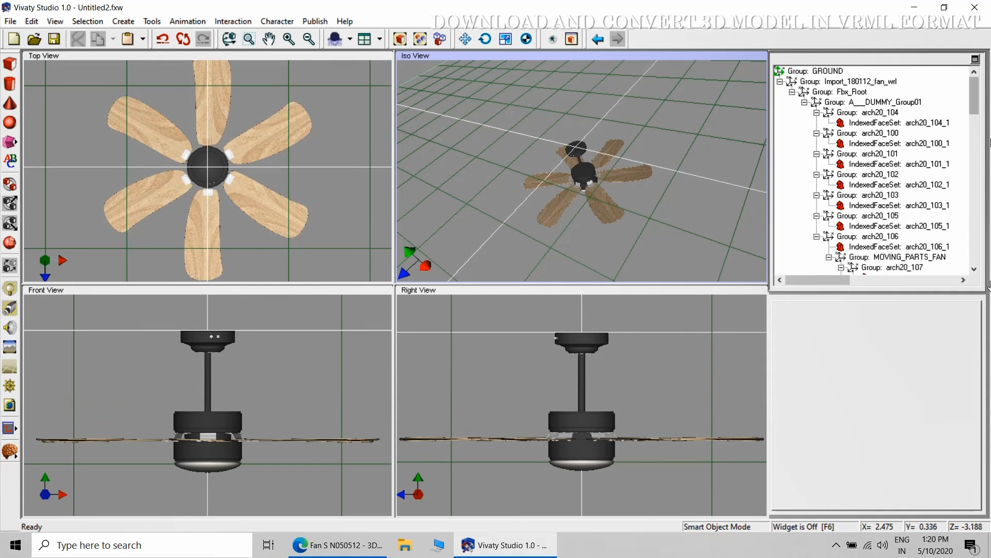
Examine which meshes make up the motor housing and the light cover by selecting each in several views, and deselect everything
drag(973, 96, 973, 179)
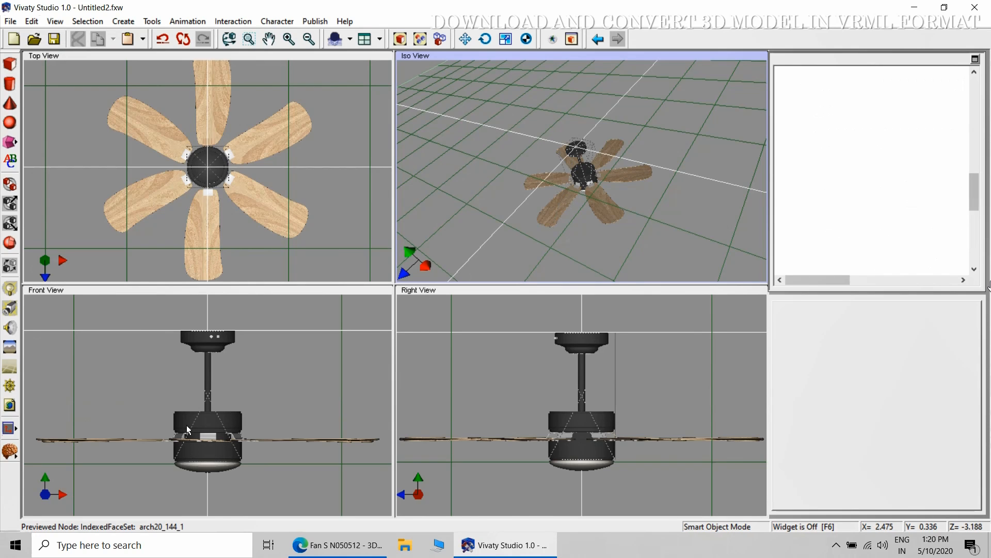
click(207, 425)
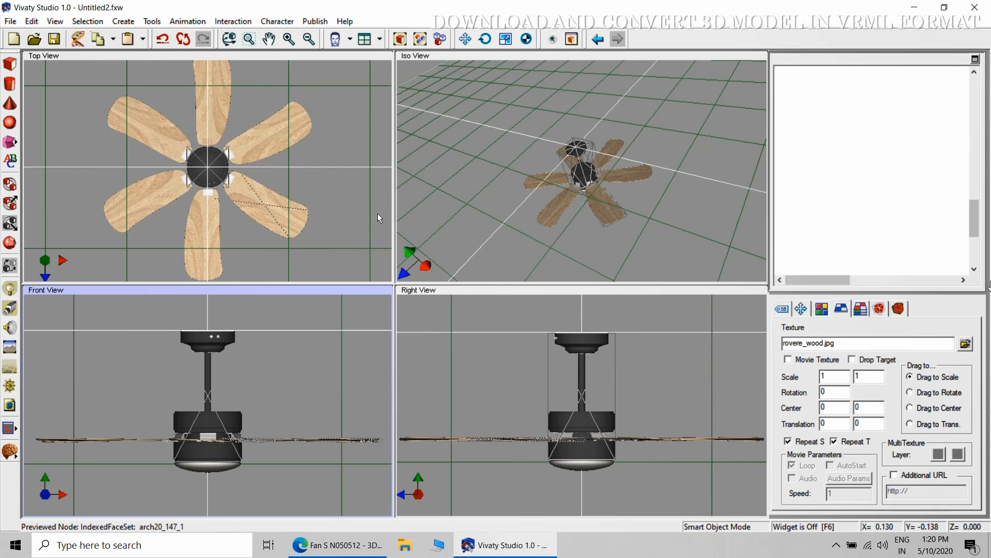
click(691, 122)
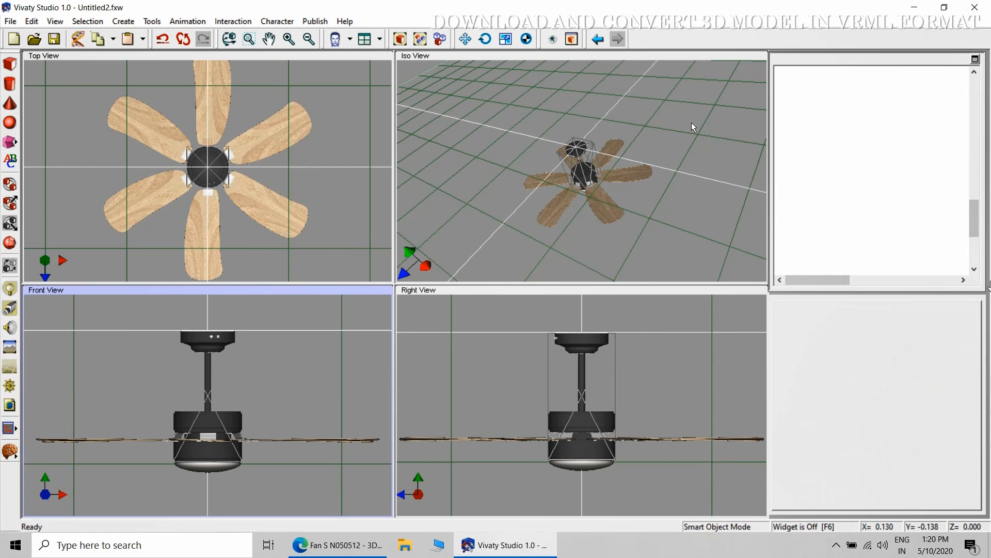
click(581, 169)
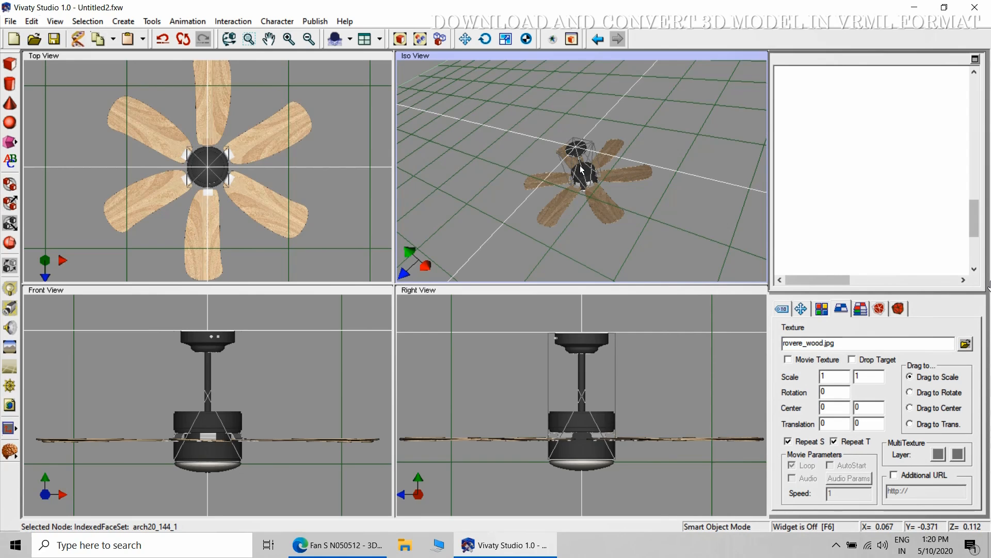
click(203, 453)
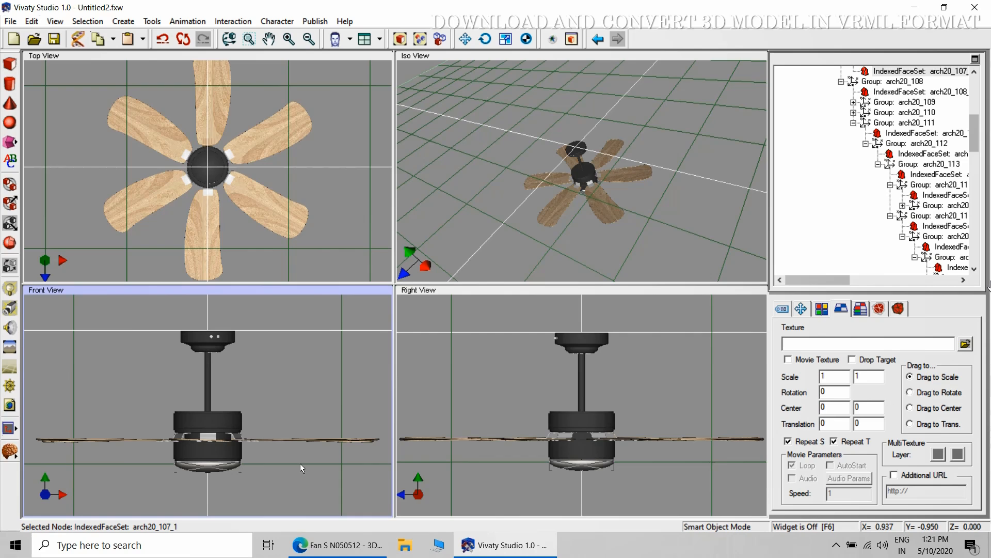
click(215, 454)
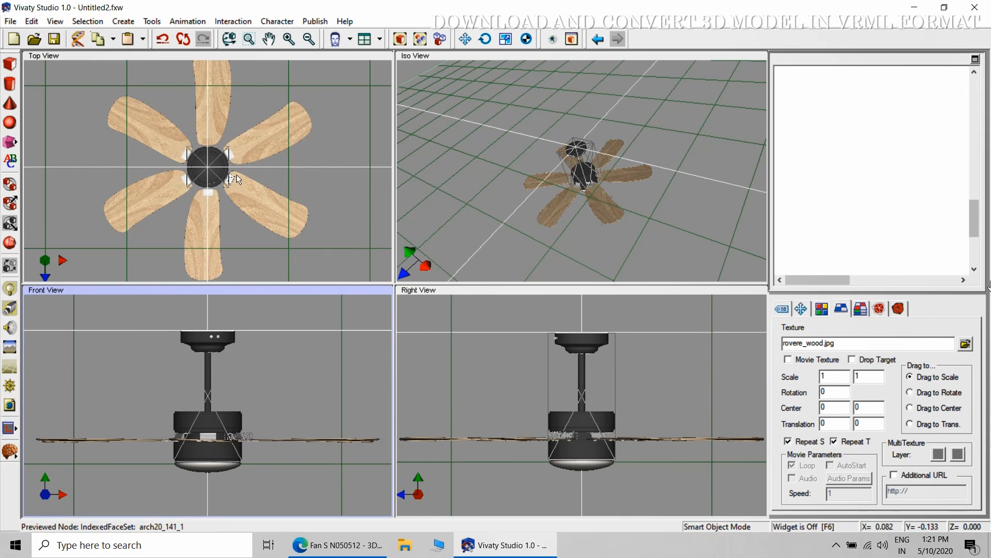
click(483, 169)
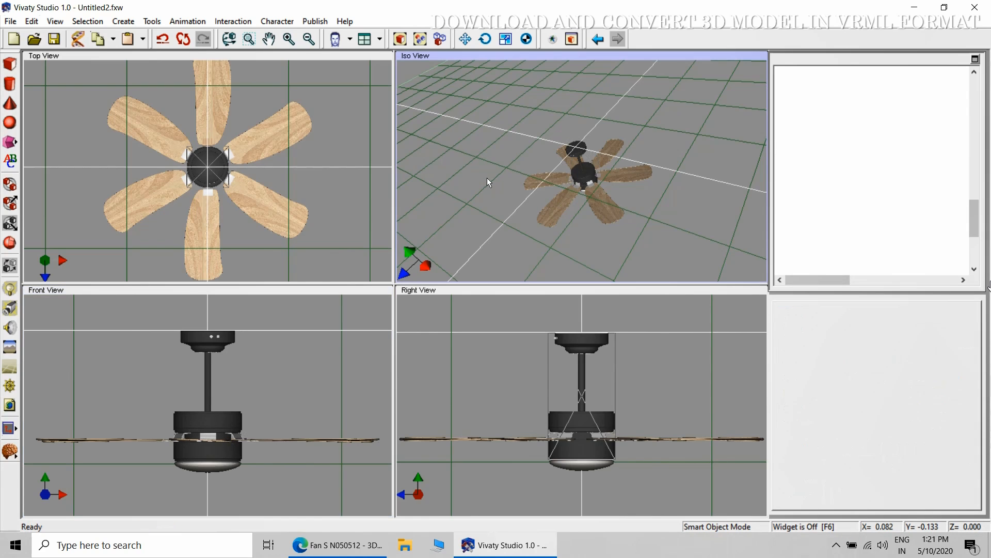
click(686, 231)
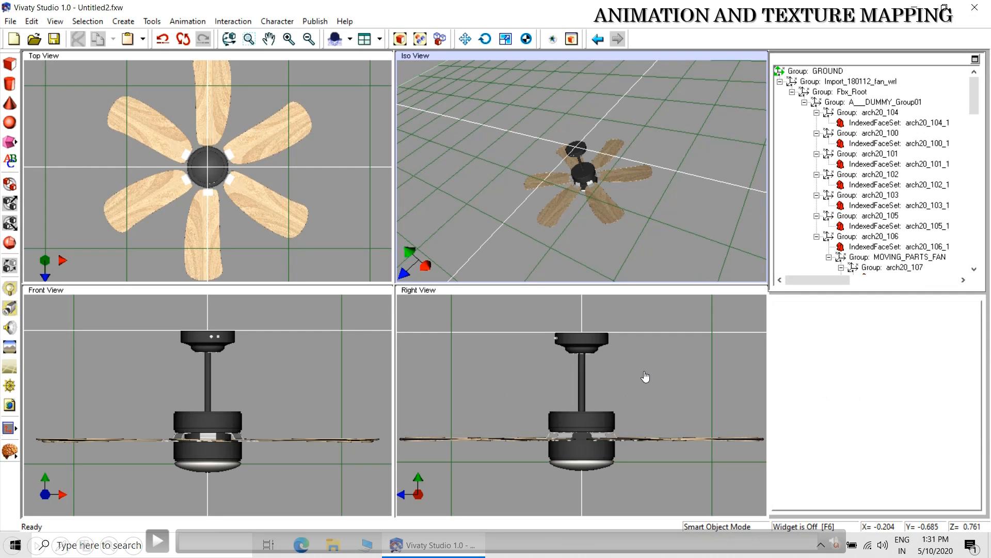
Create an animation in the scene and zero the translation of its time sensor on all axes
click(234, 22)
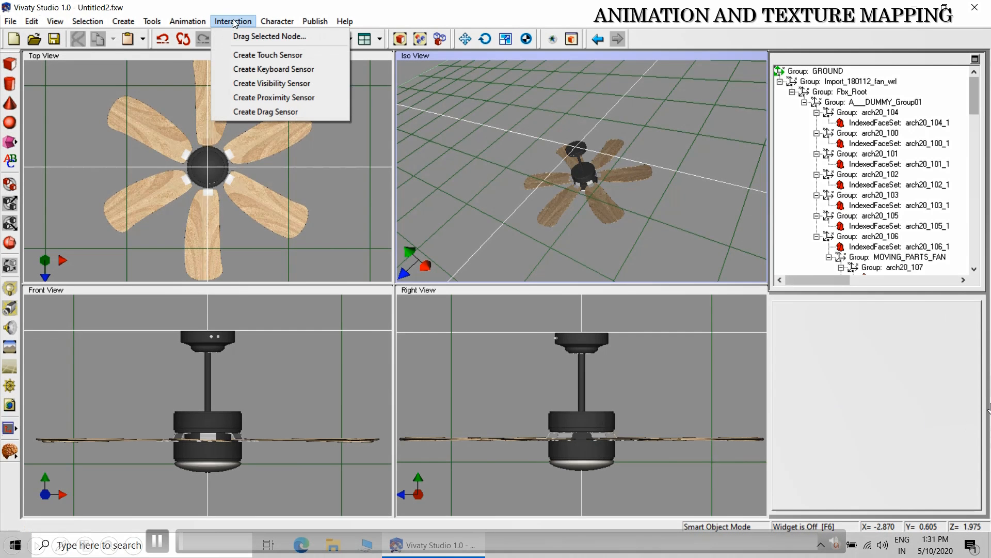
mouse_move(205, 22)
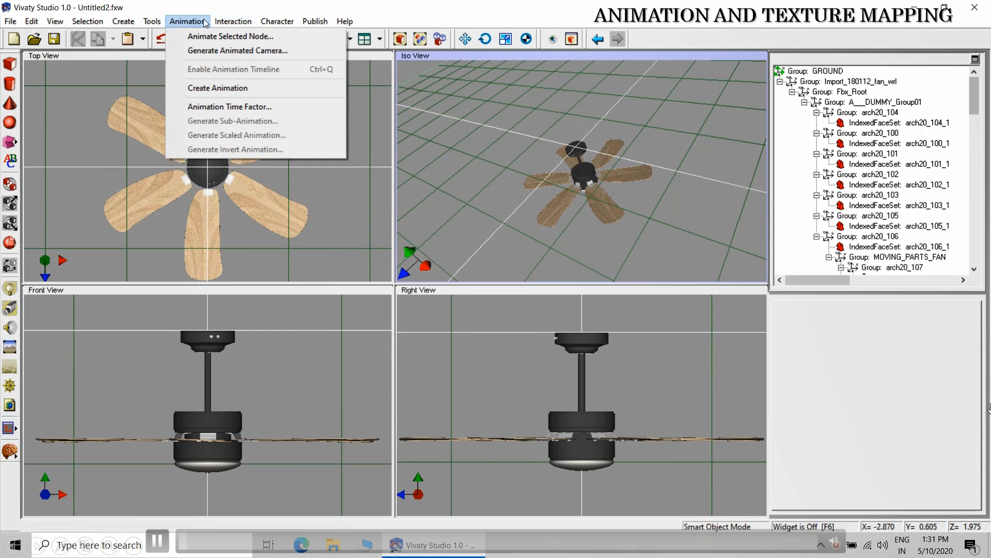
click(218, 88)
click(637, 237)
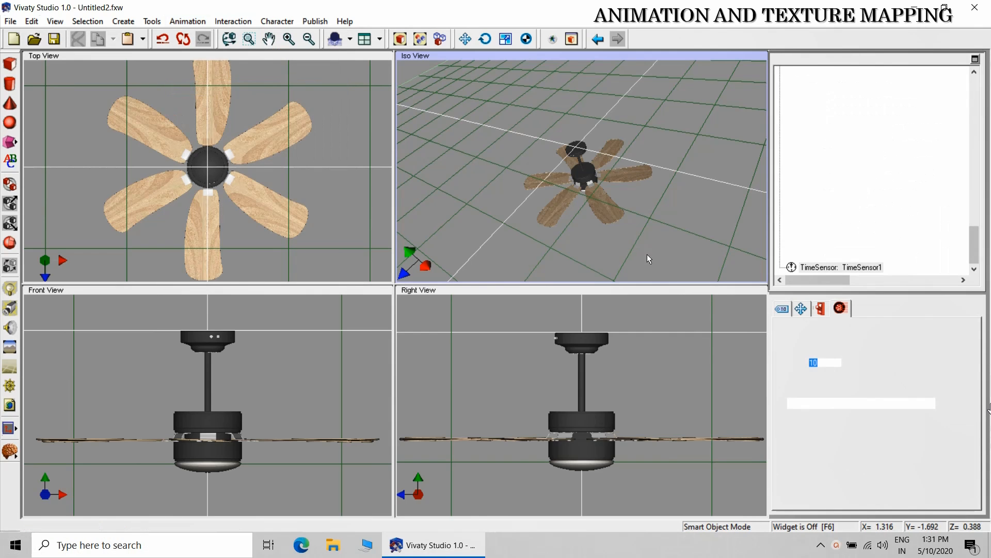
click(801, 308)
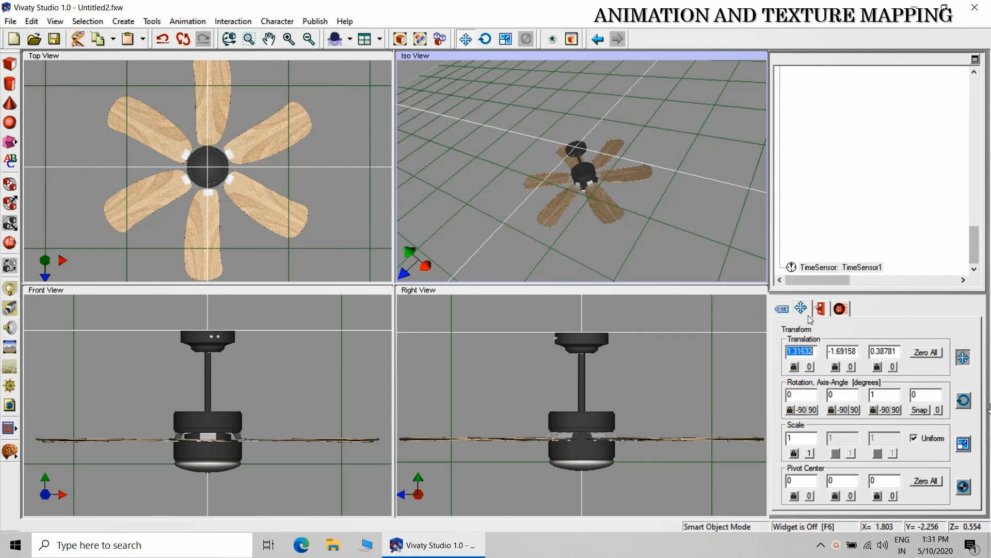
click(926, 353)
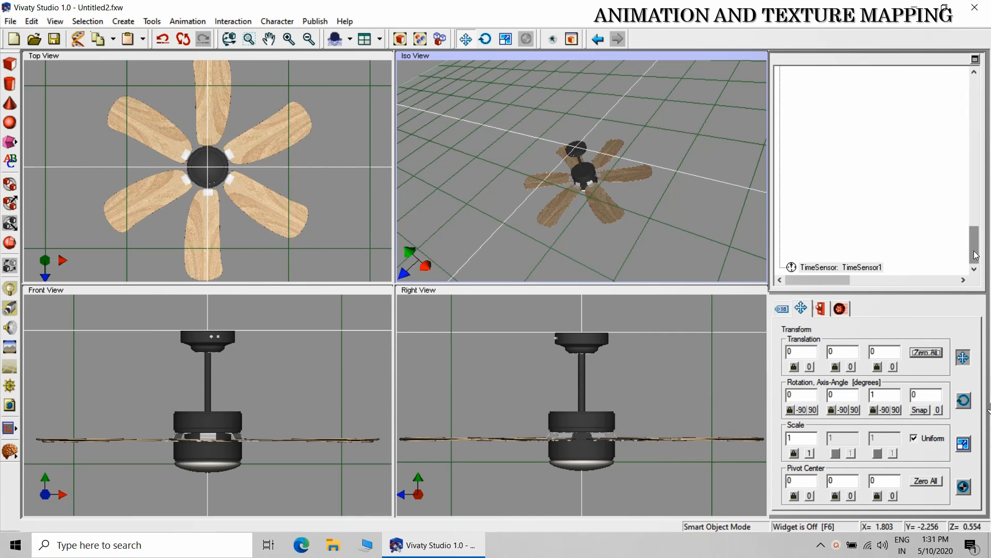
Select the MOVING_PARTS_FAN group in the scene tree and return to the TimeSensor1 entry
drag(977, 247, 977, 161)
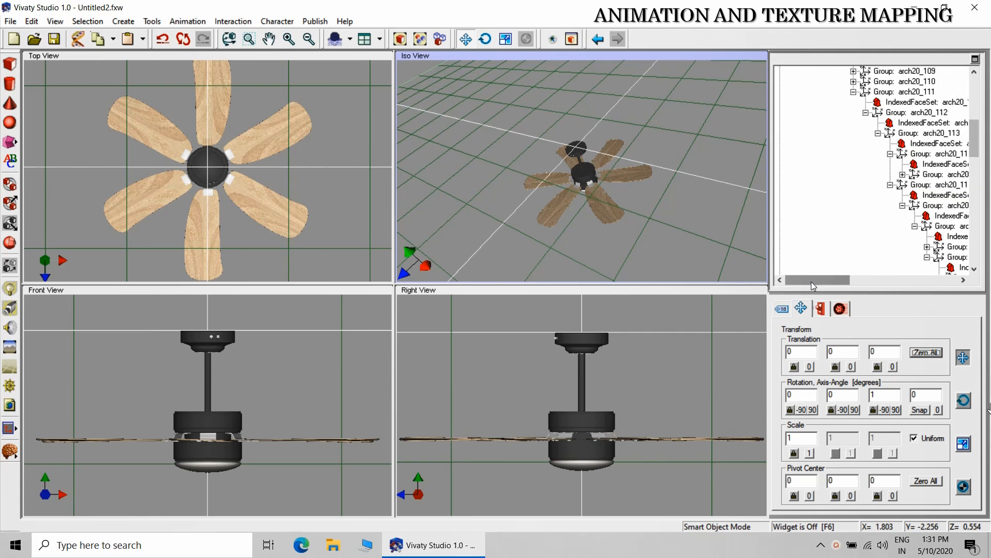
drag(810, 281, 837, 282)
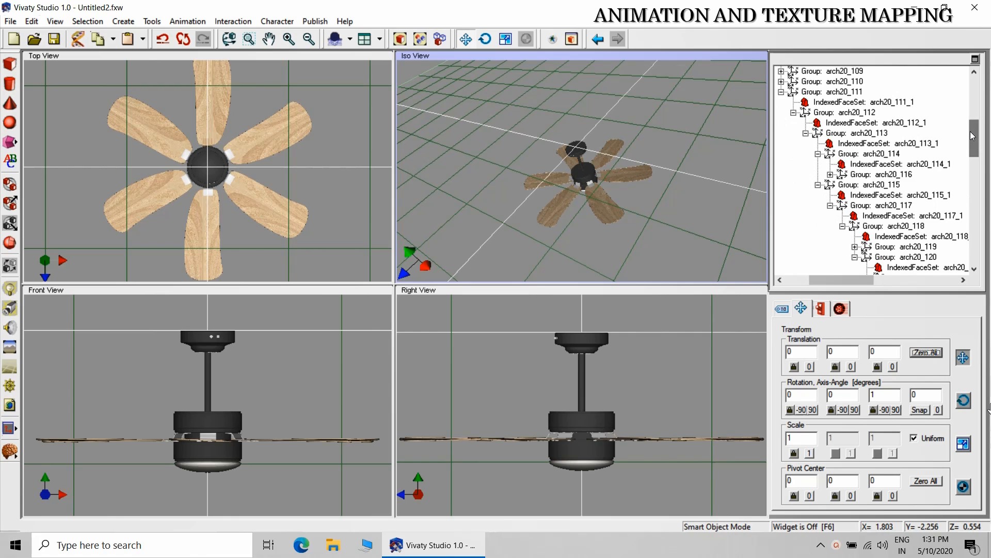
drag(971, 131, 971, 158)
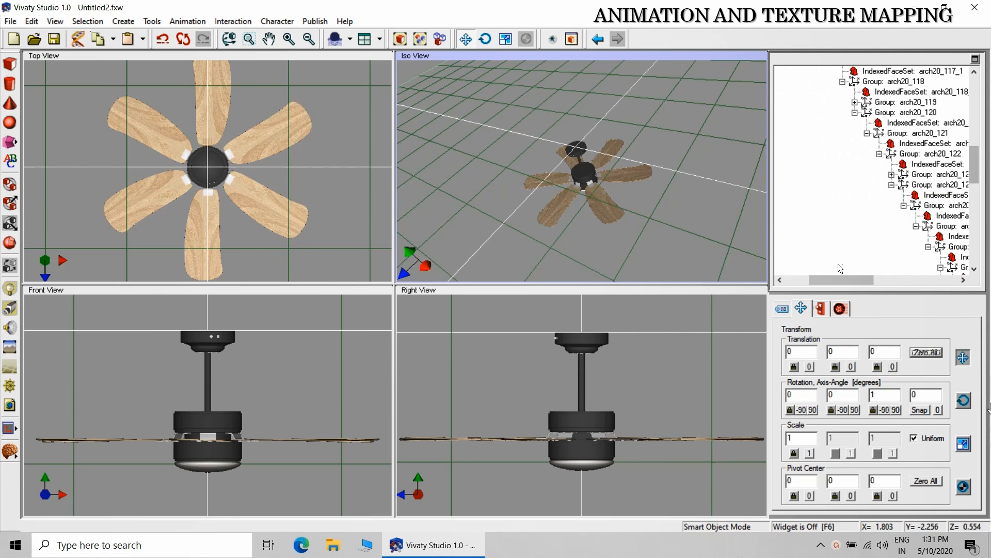
drag(831, 280, 859, 281)
scroll(899, 257, down, 6)
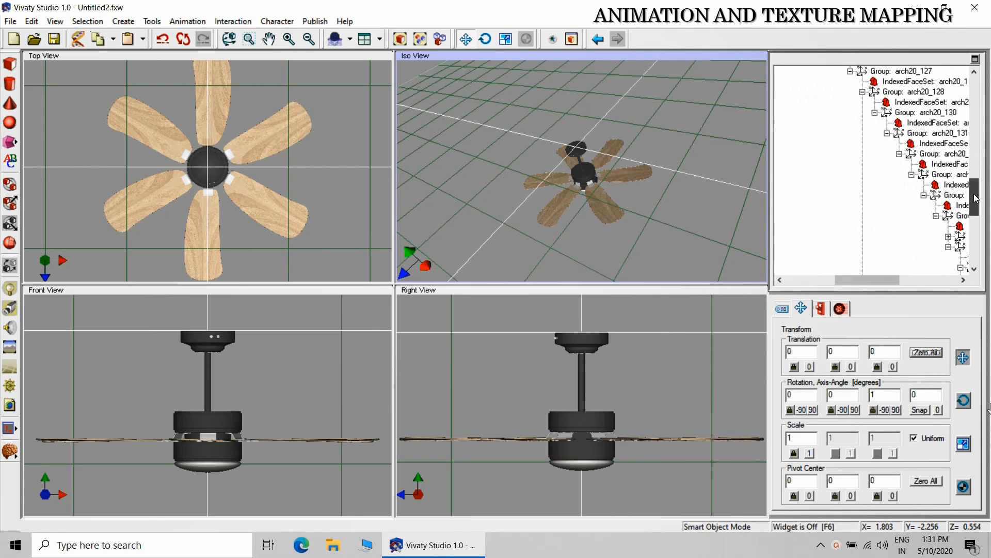
drag(852, 278, 873, 280)
scroll(912, 269, down, 4)
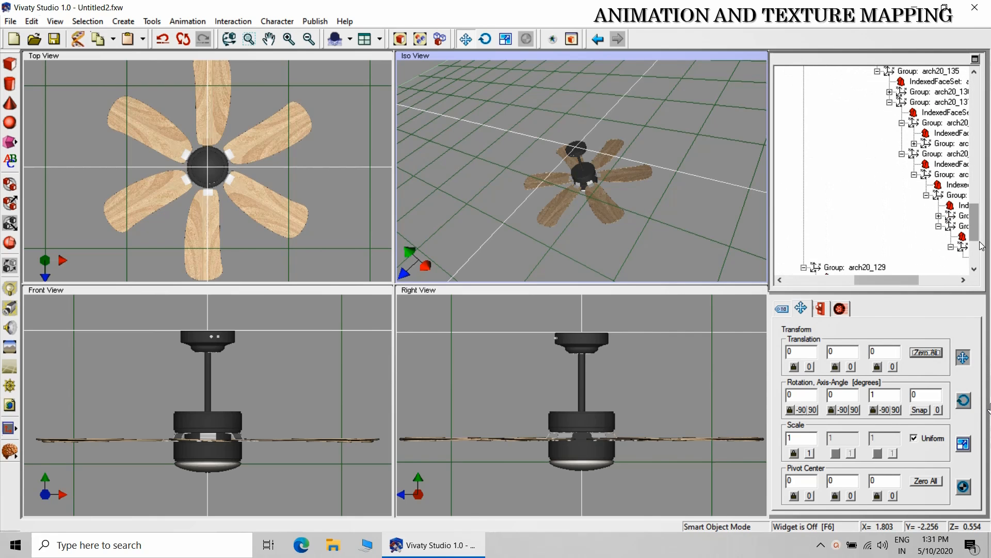
drag(976, 223, 976, 179)
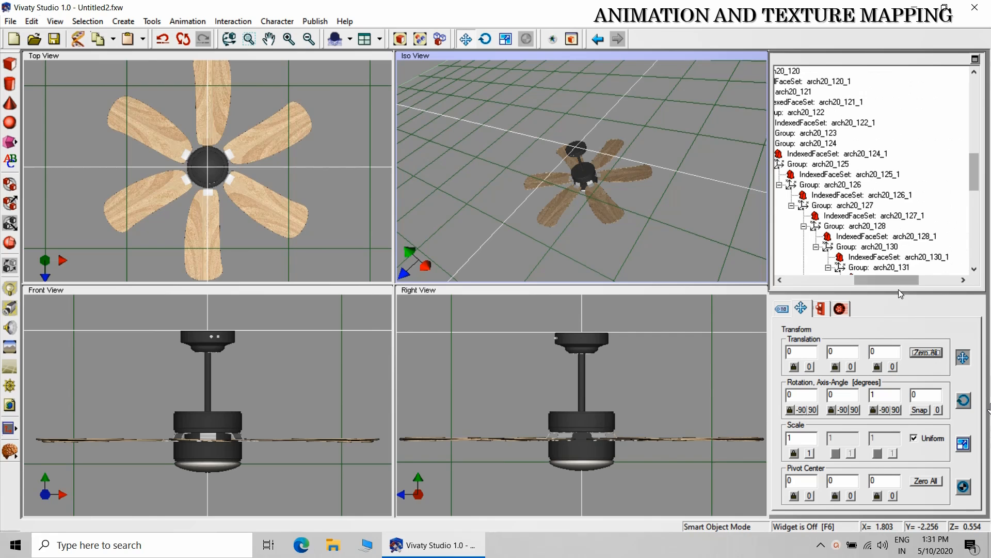
drag(899, 283, 866, 280)
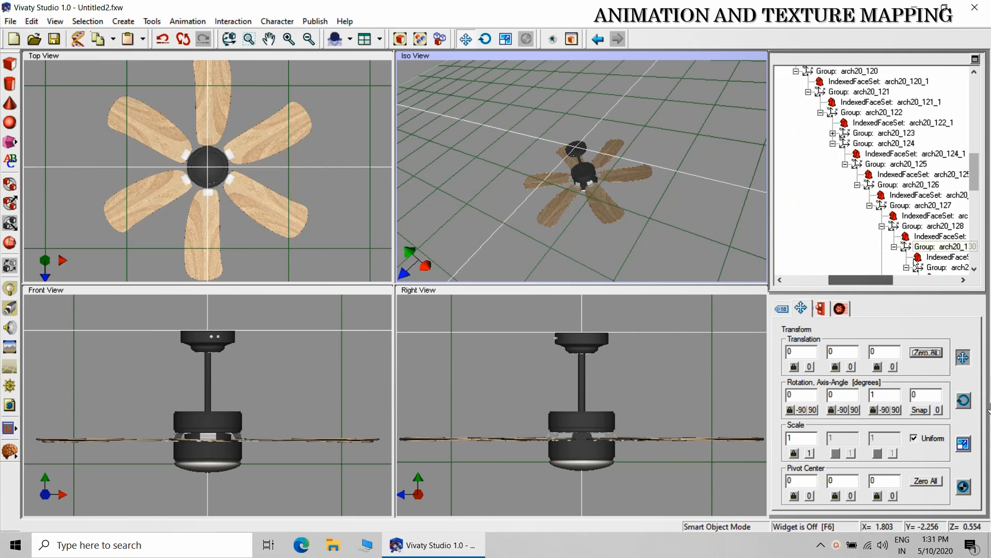
drag(975, 179, 975, 148)
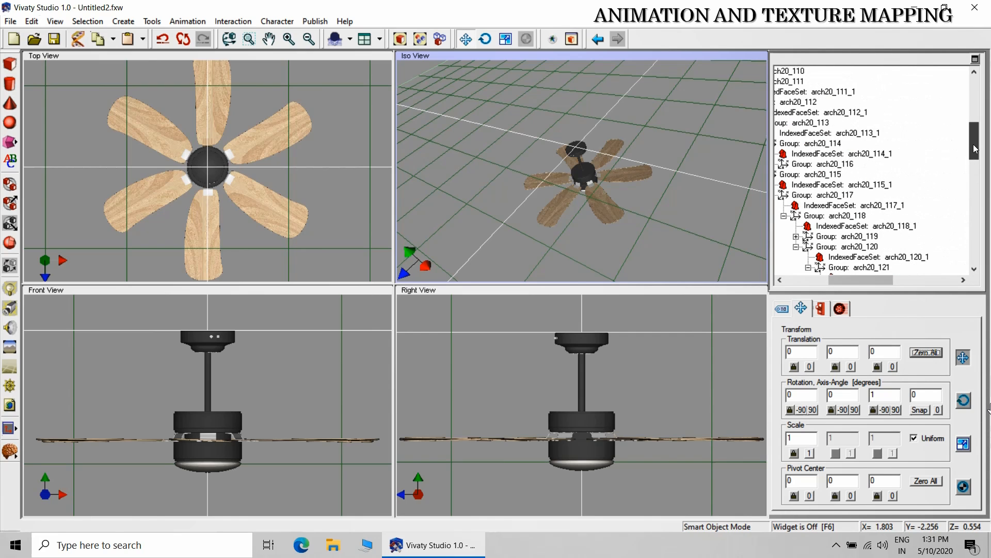
drag(873, 280, 842, 280)
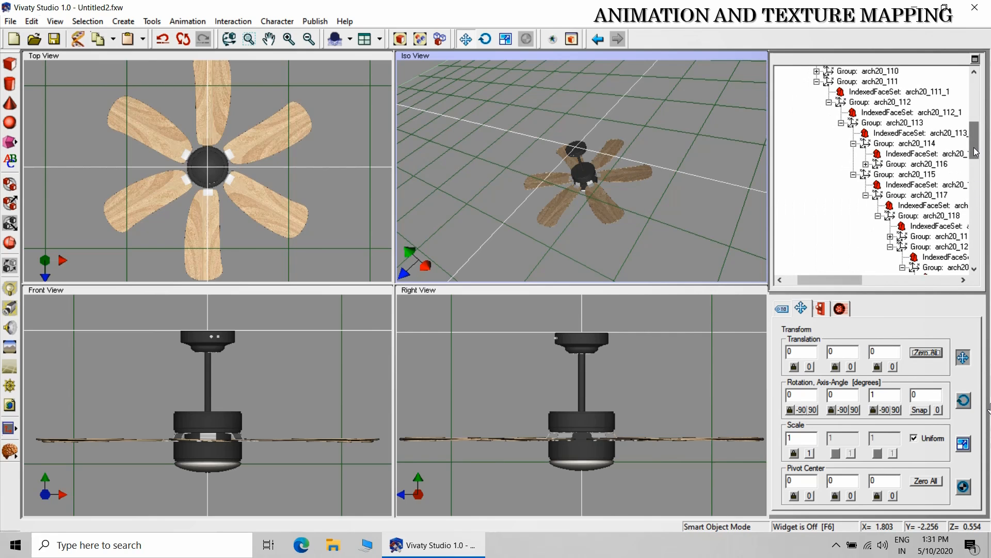
drag(976, 153, 976, 131)
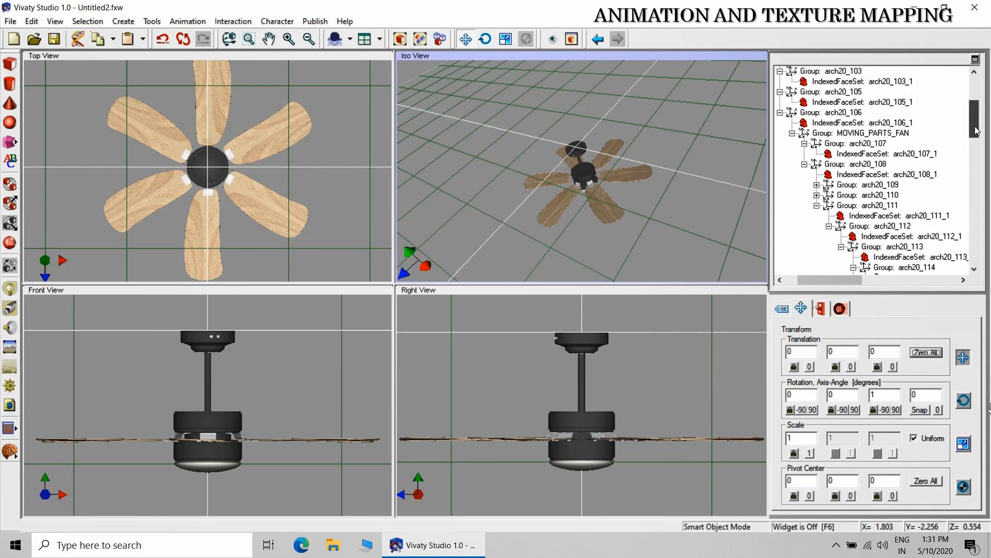
click(860, 124)
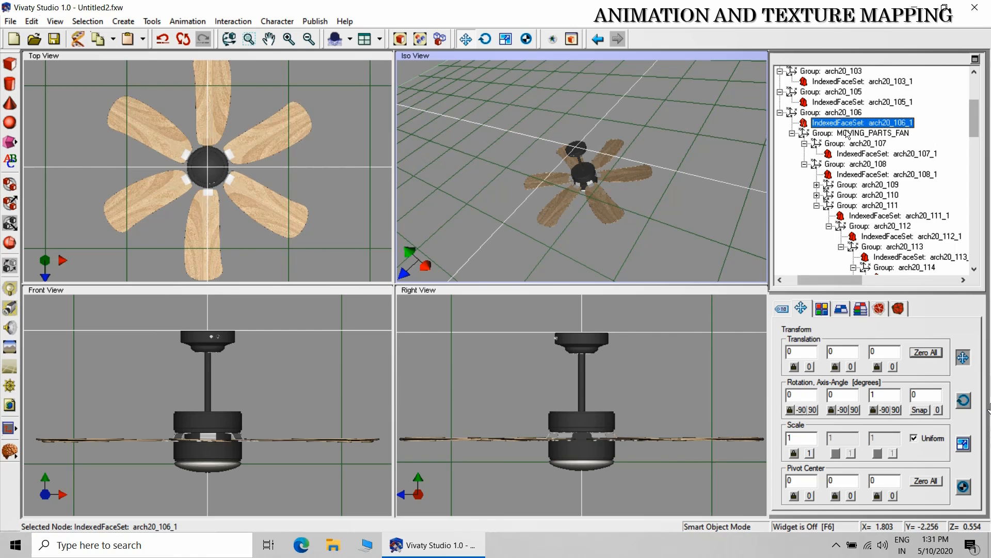
click(839, 134)
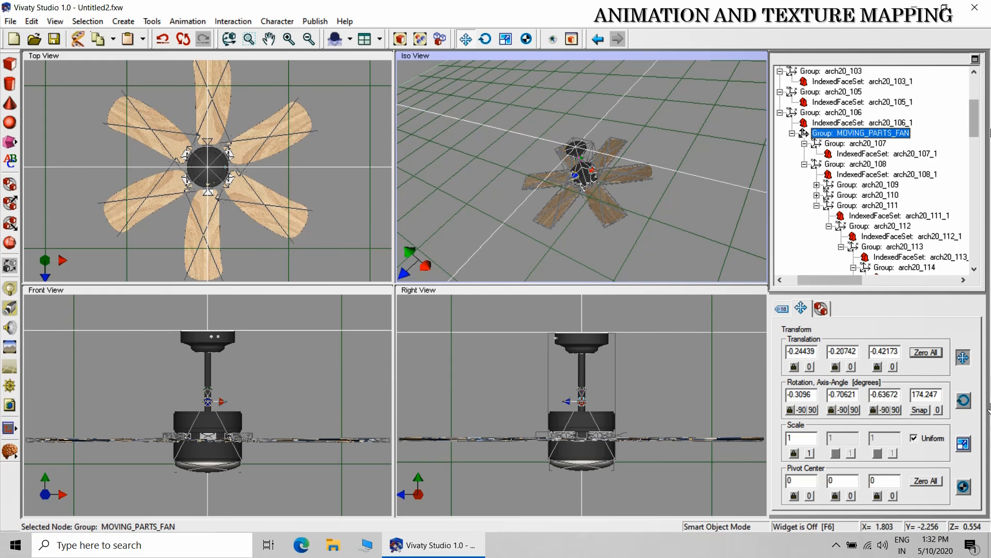
drag(980, 120, 976, 251)
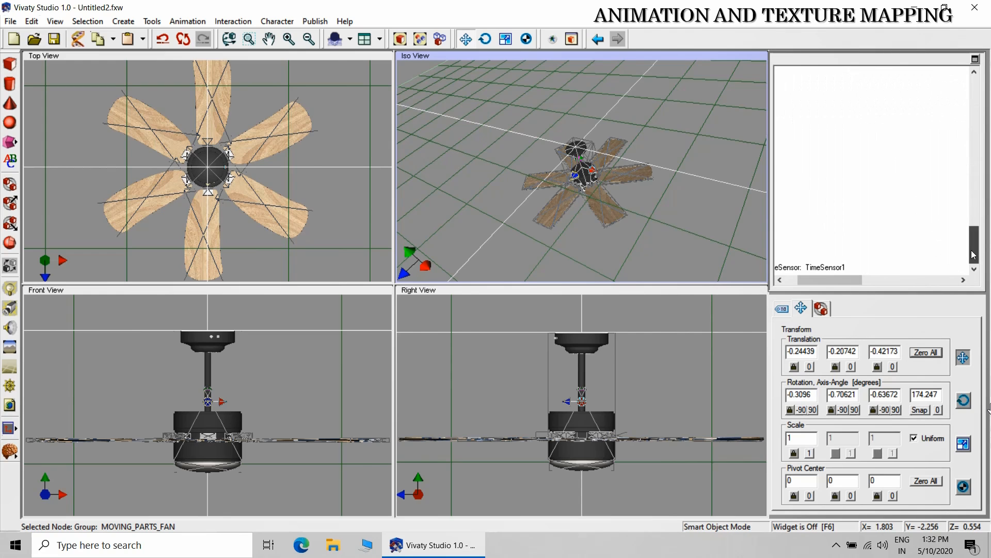
Move TimeSensor1 into the MOVING_PARTS_FAN group and zero its translation on all axes
click(819, 267)
drag(818, 268, 839, 258)
drag(982, 241, 977, 265)
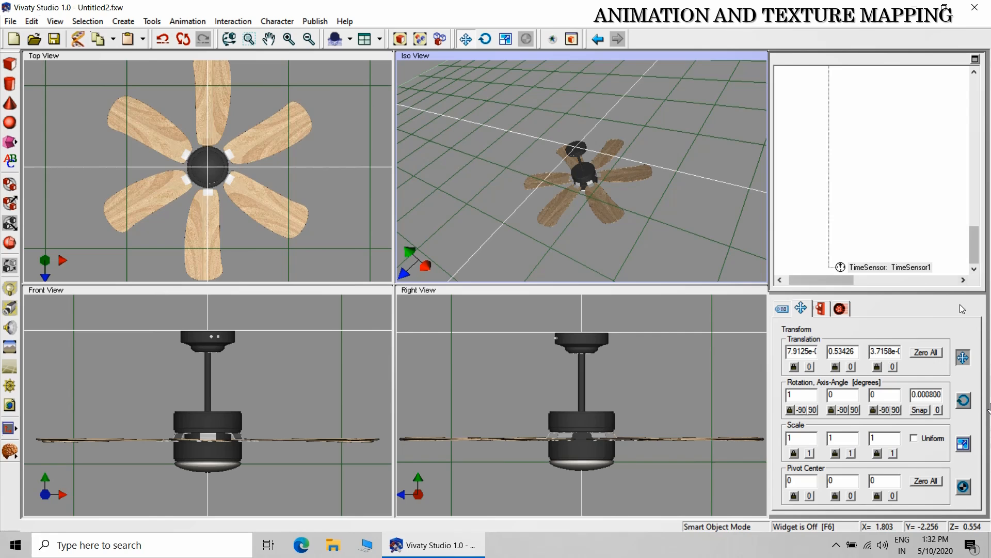
click(931, 355)
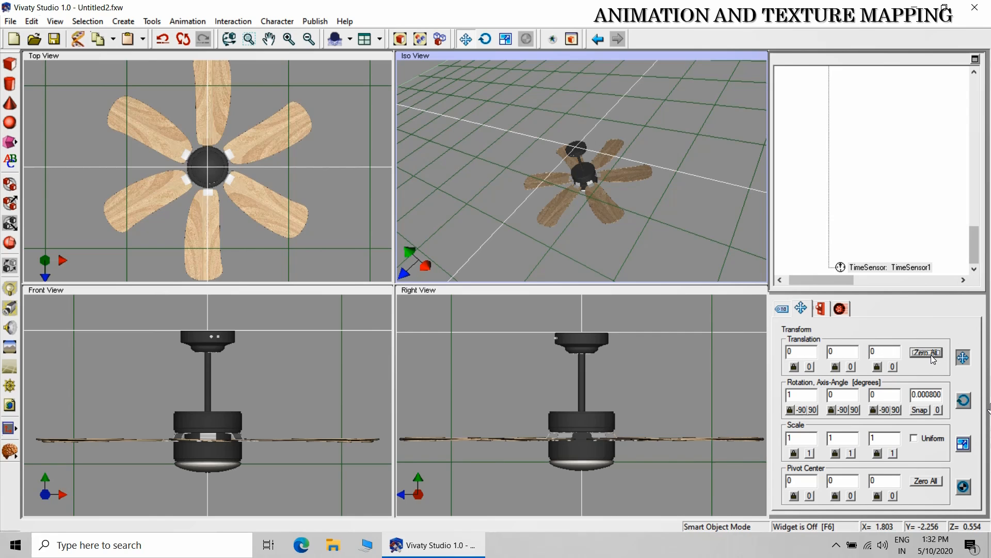
mouse_move(977, 251)
mouse_down()
mouse_move(975, 99)
mouse_move(976, 250)
mouse_up()
Set TimeSensor1's animation period to 2 with AutoStart enabled, and add the MOVING_PARTS_FAN group as its animated node
click(820, 309)
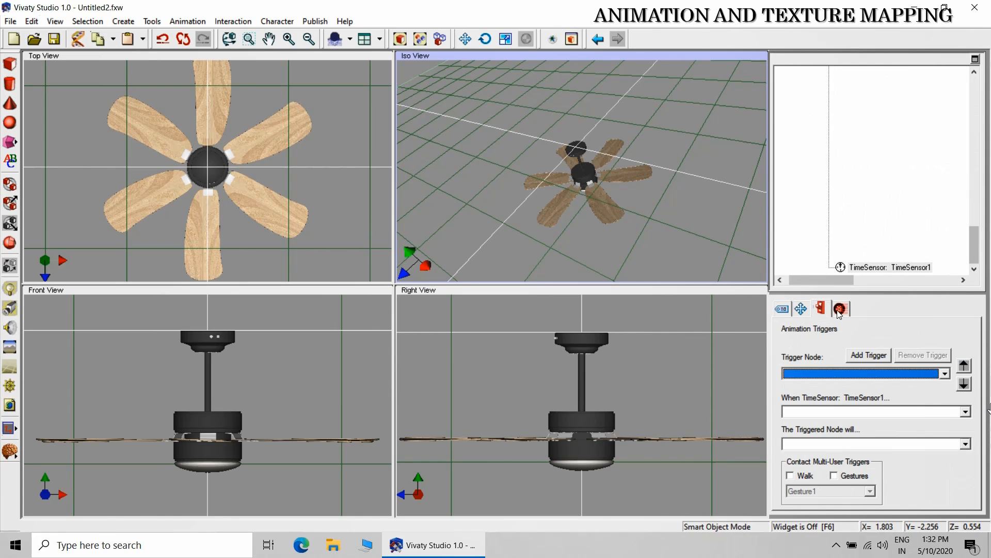
click(840, 309)
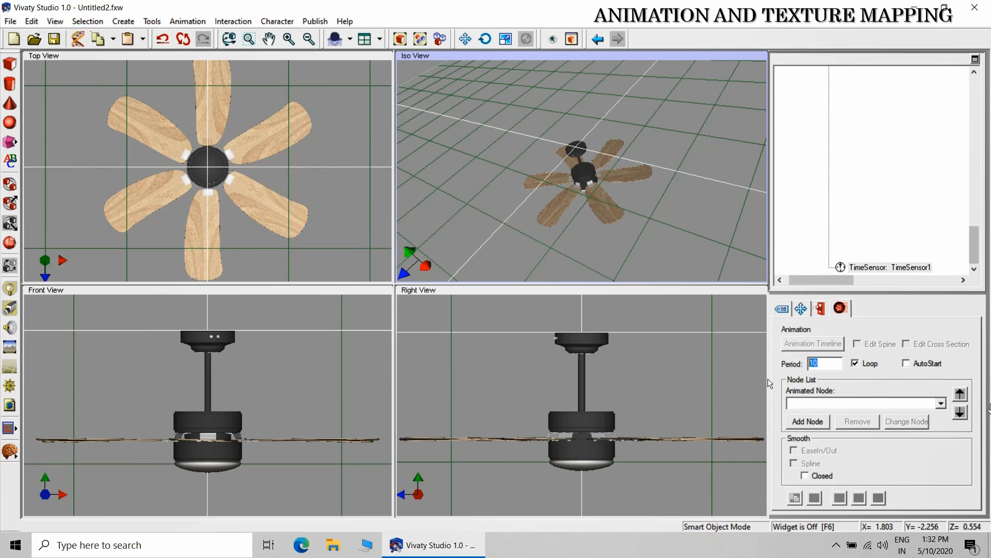
text(2)
click(808, 421)
drag(975, 254, 978, 111)
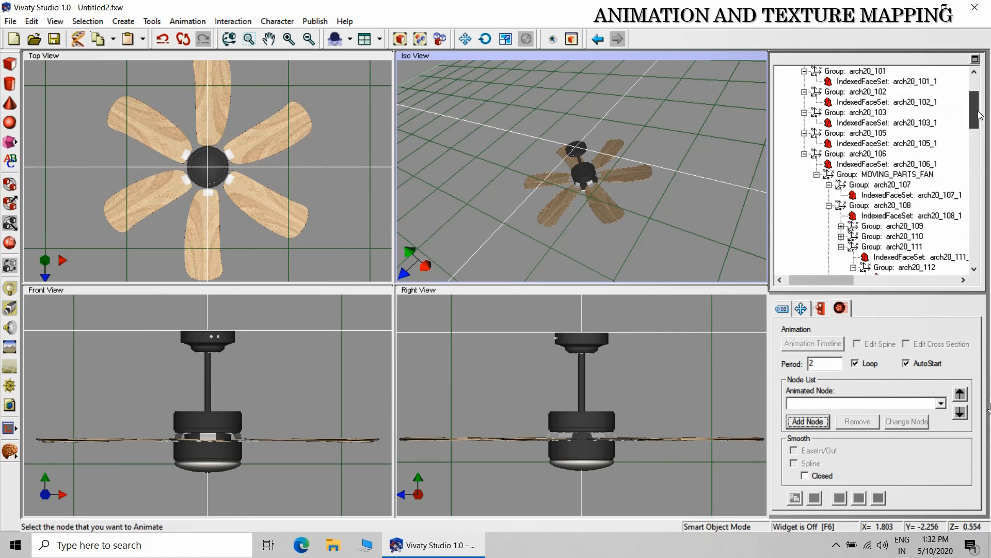
click(847, 174)
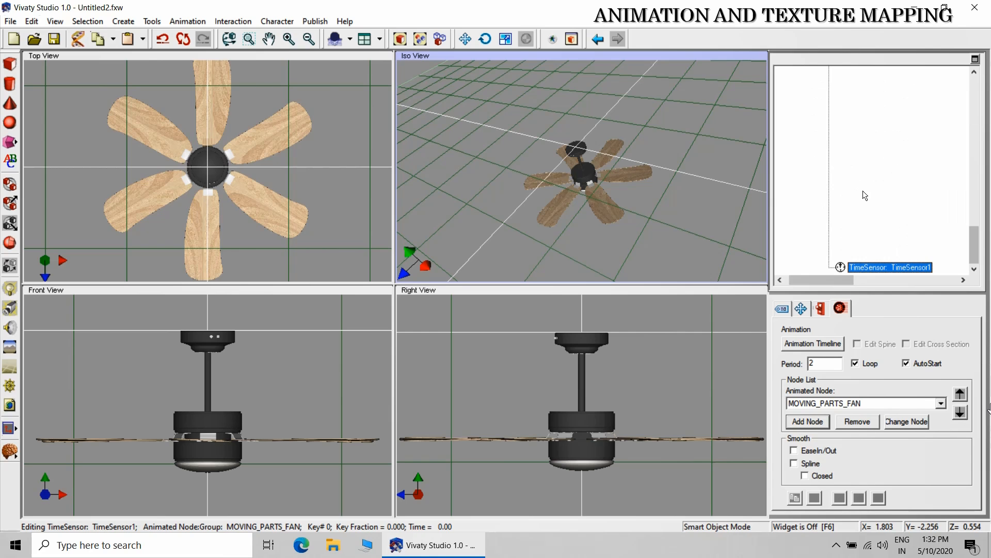
Open the animation timeline and rotate MOVING_PARTS_FAN by 90 degrees about Y at the 0.5-second key frame
click(825, 344)
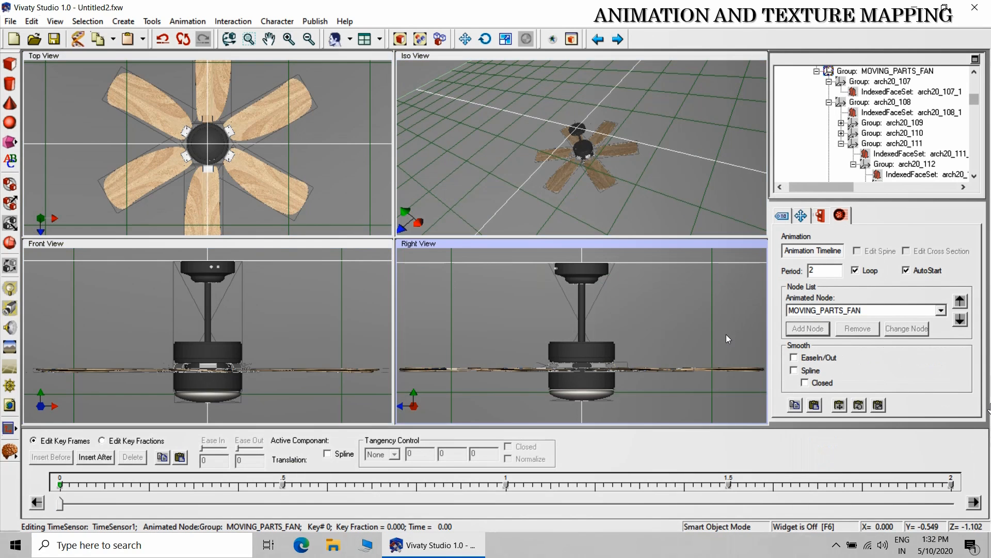
drag(61, 503, 253, 504)
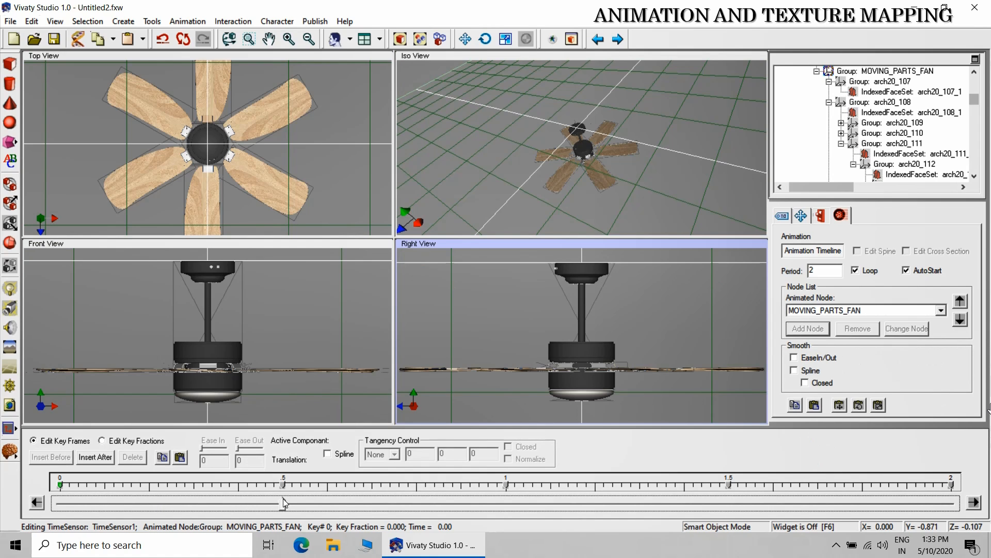
click(284, 499)
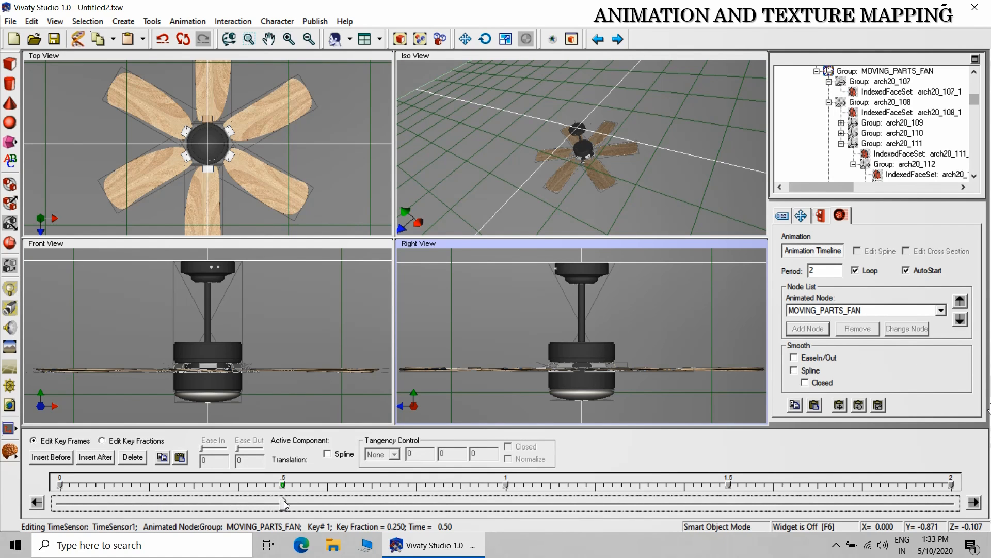
click(801, 215)
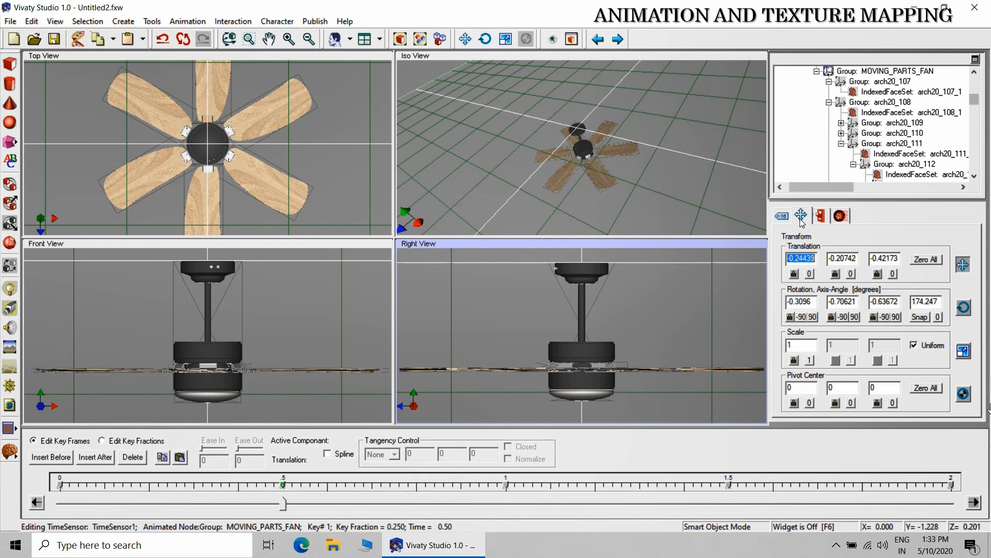
click(855, 316)
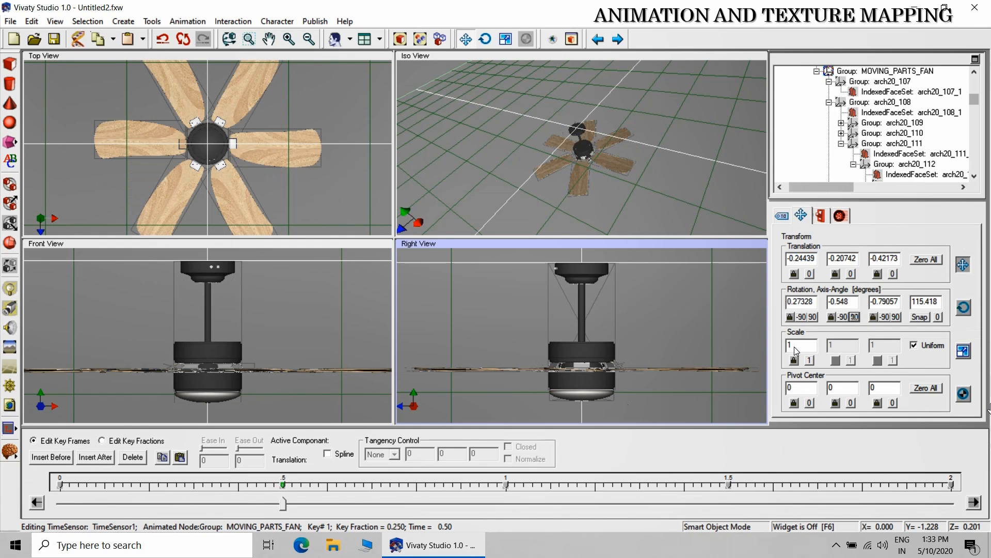
At the 1-second key frame, rotate the moving fan parts by two 90-degree increments about Y
drag(283, 508, 504, 492)
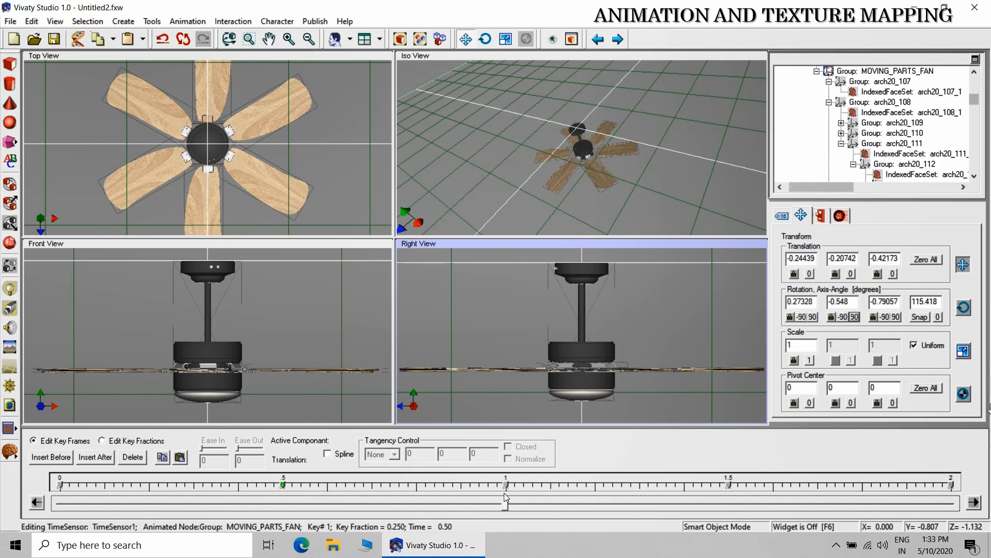
click(855, 317)
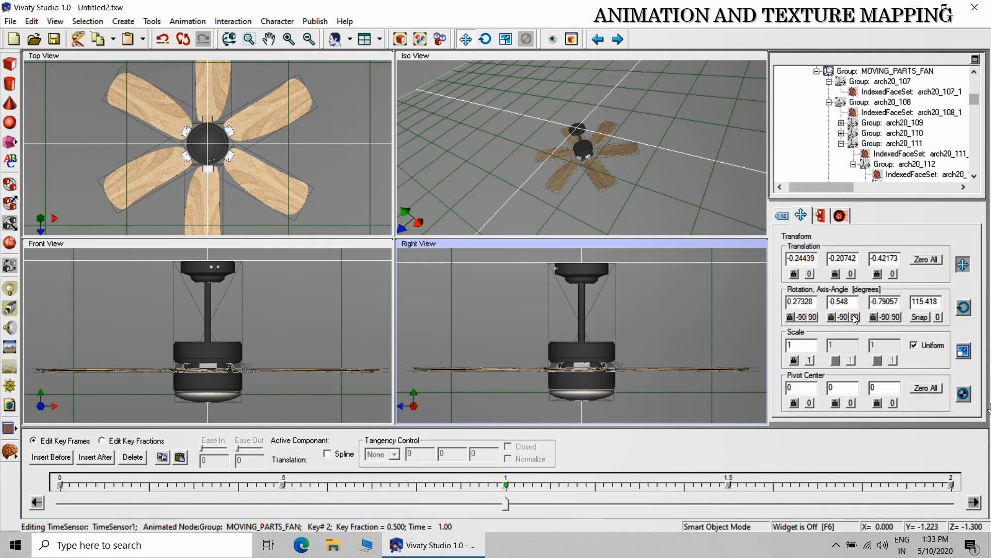
click(854, 318)
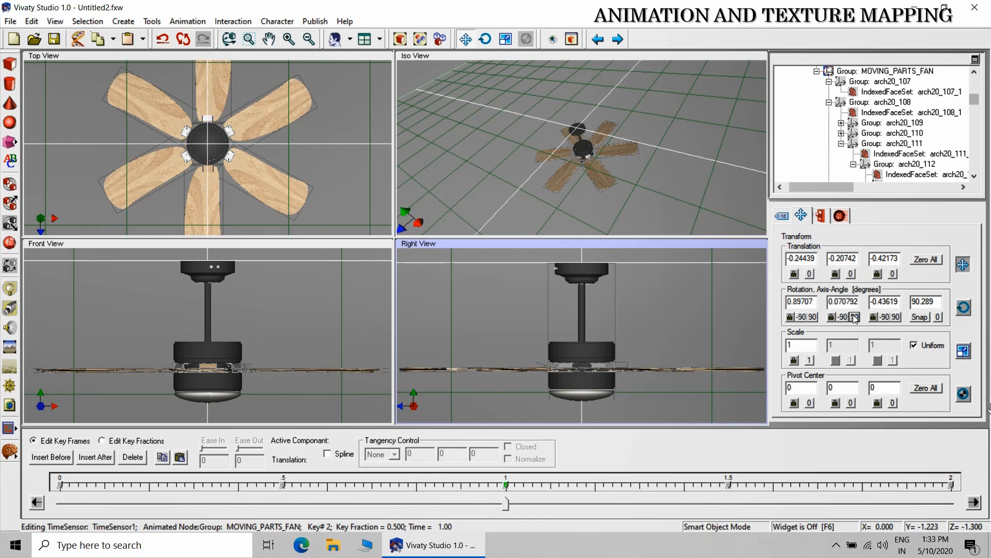
At the 1.5-second key frame, rotate the moving fan parts about Y in 90-degree increments to 270 degrees
drag(506, 504, 727, 497)
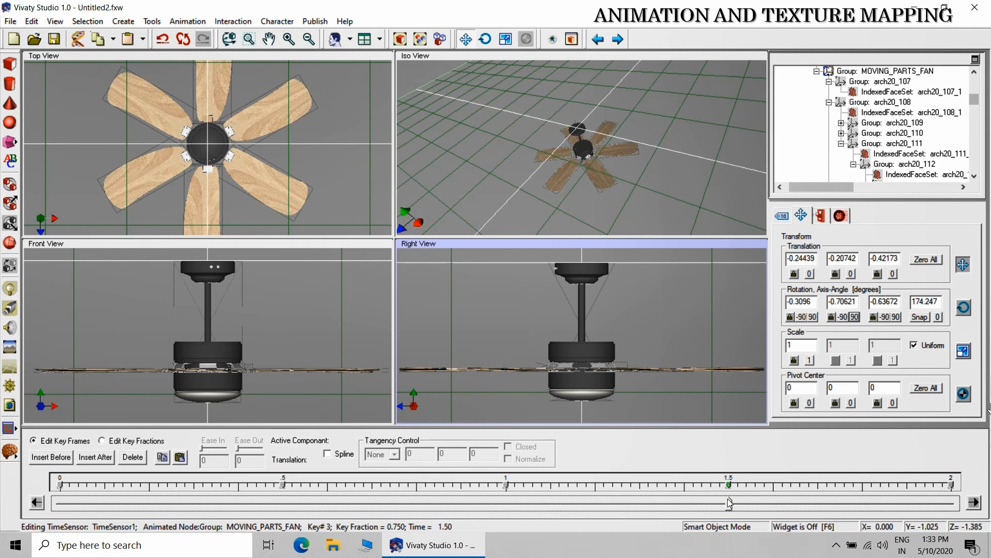
click(855, 317)
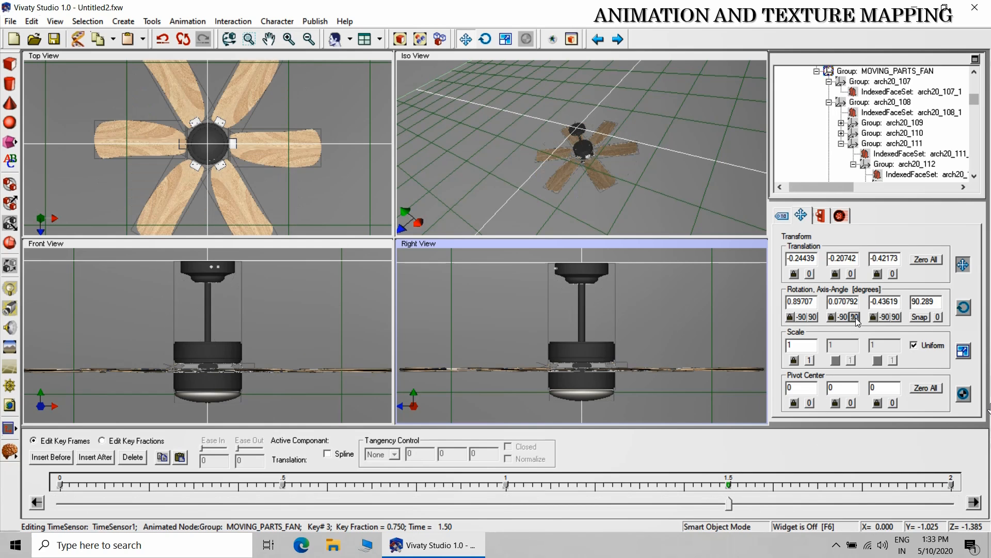
click(855, 317)
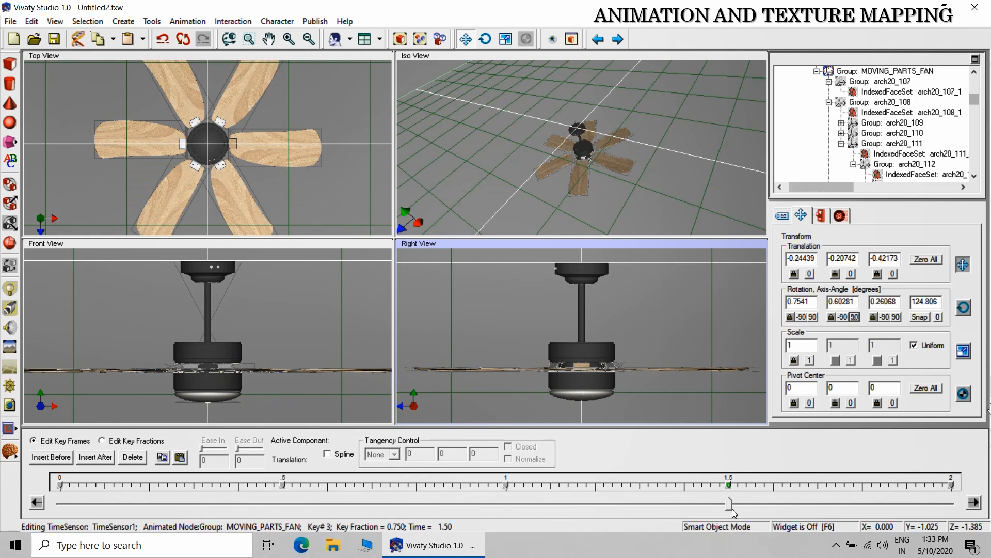
At the 2-second key frame, complete a full 360-degree Y rotation, and rewind and close the animation timeline
drag(730, 509, 952, 505)
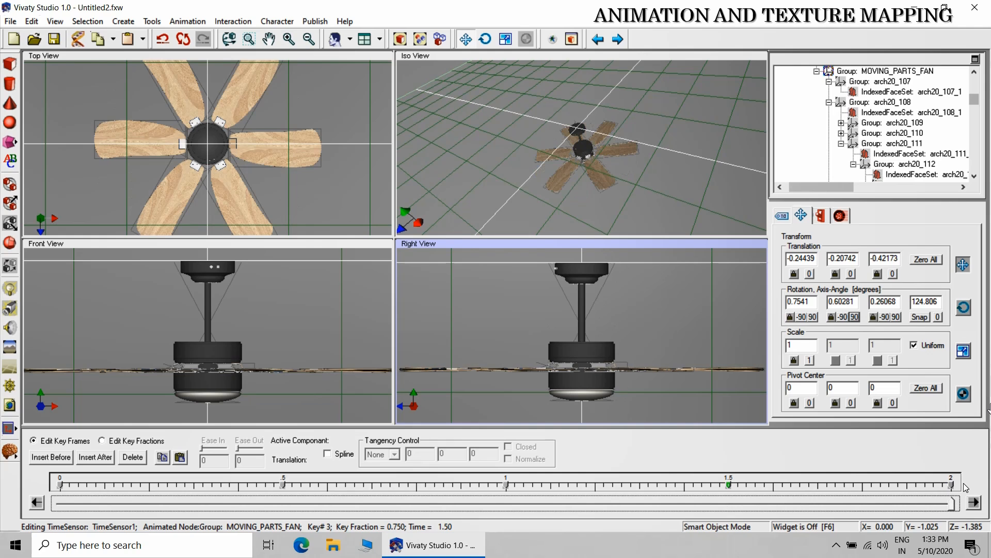
click(855, 317)
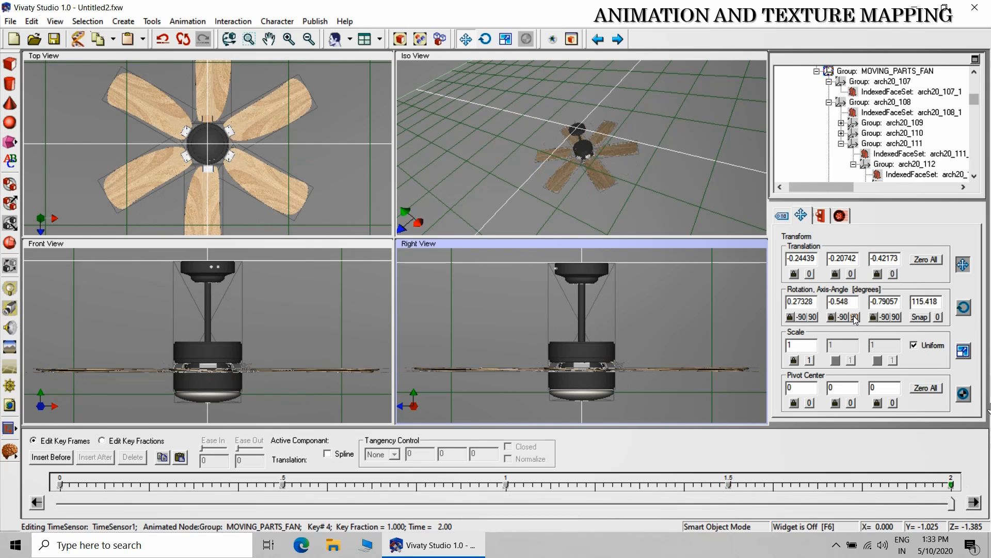
click(854, 317)
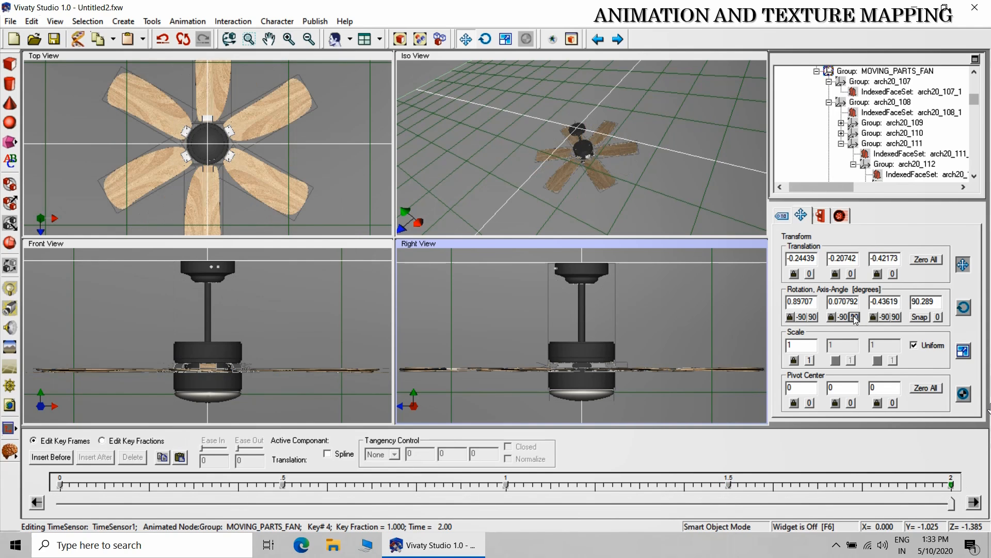
click(854, 317)
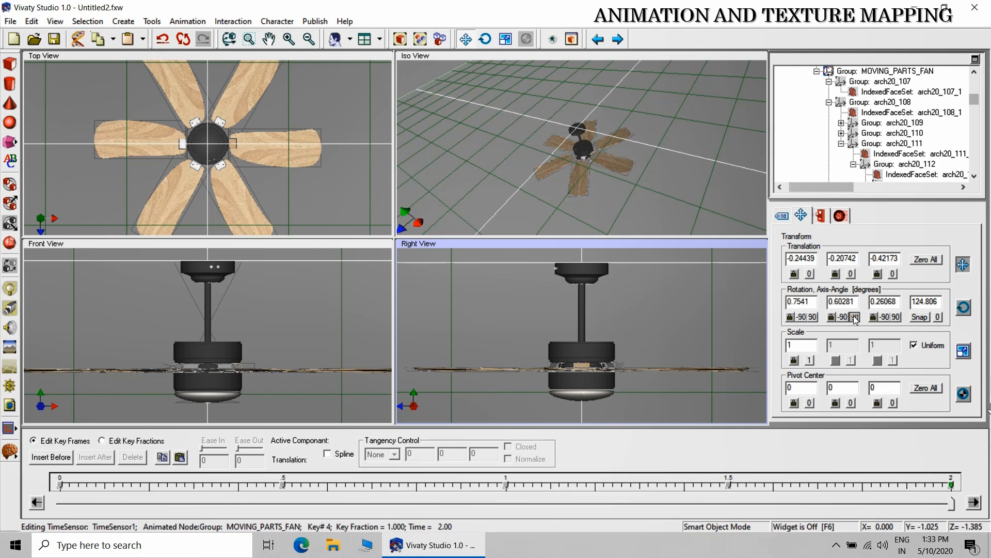
click(854, 317)
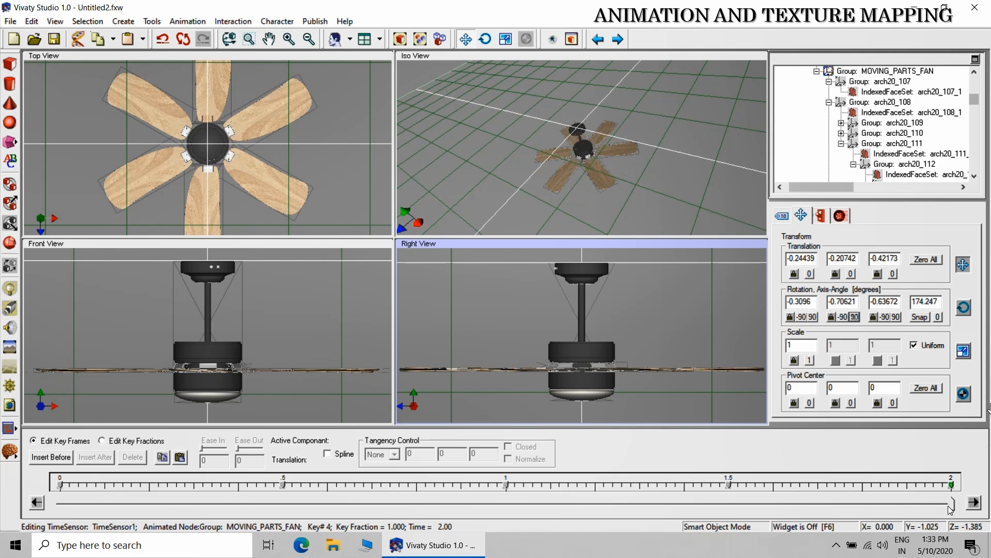
drag(950, 506, 51, 505)
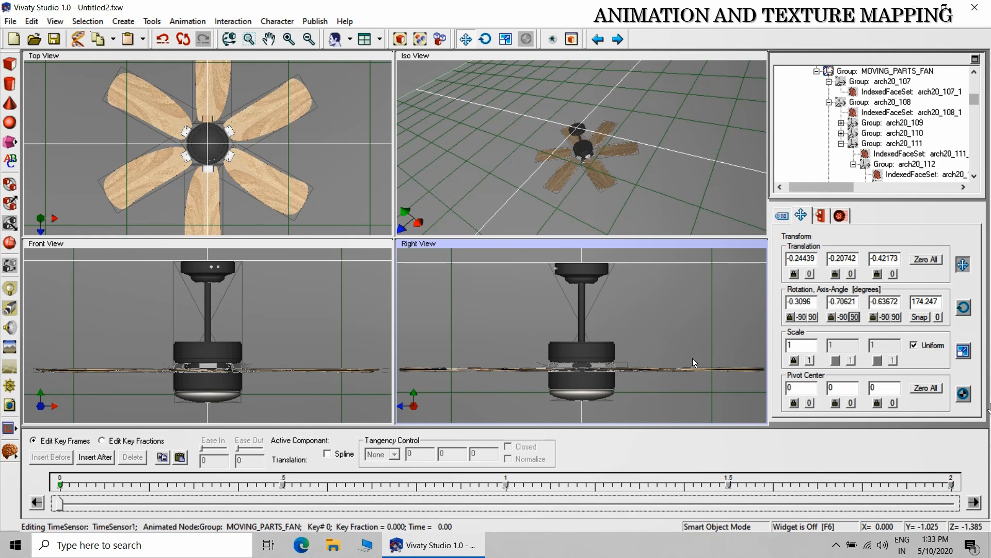
click(840, 216)
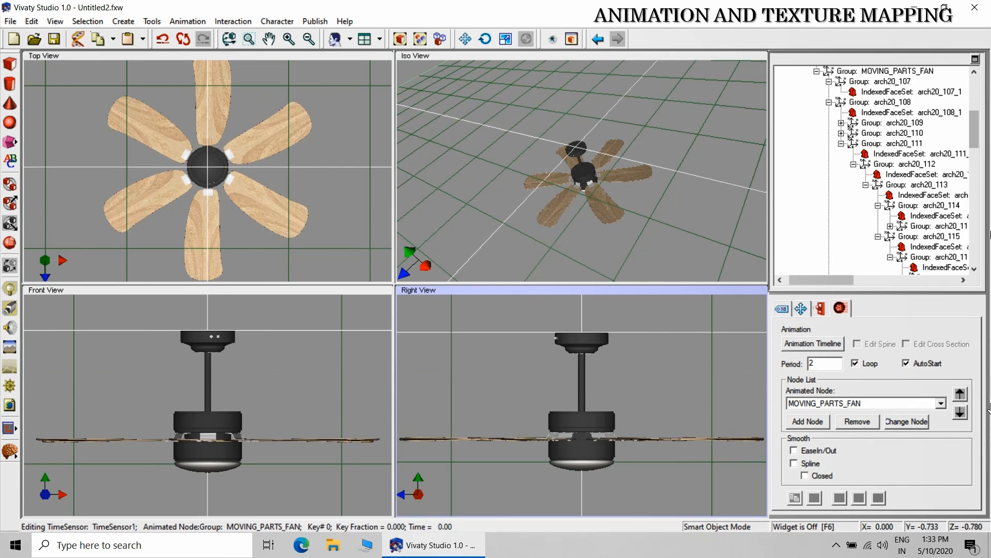
Create a touch sensor in the scene and move it into the MOVING_PARTS_FAN group beside TimeSensor1
drag(975, 142, 981, 263)
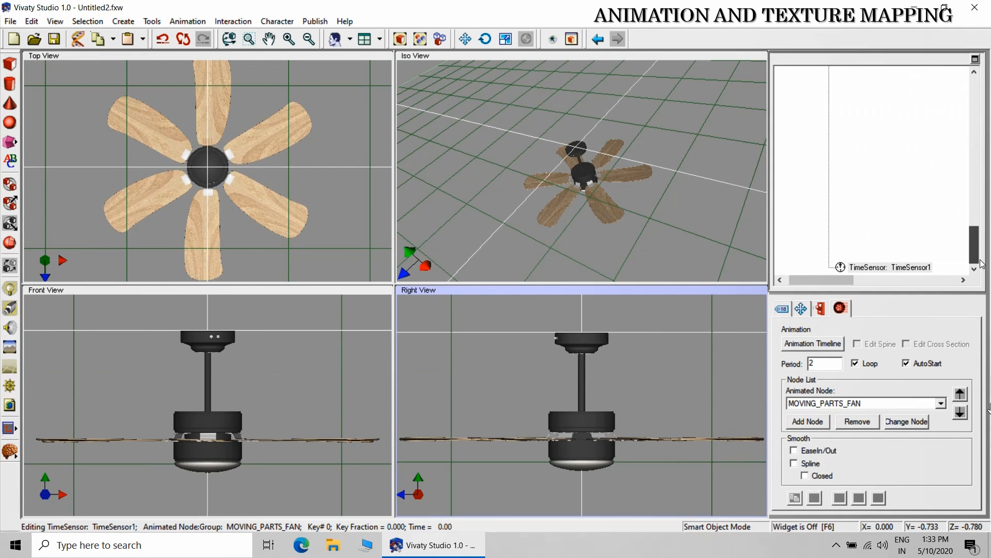
click(224, 21)
click(242, 55)
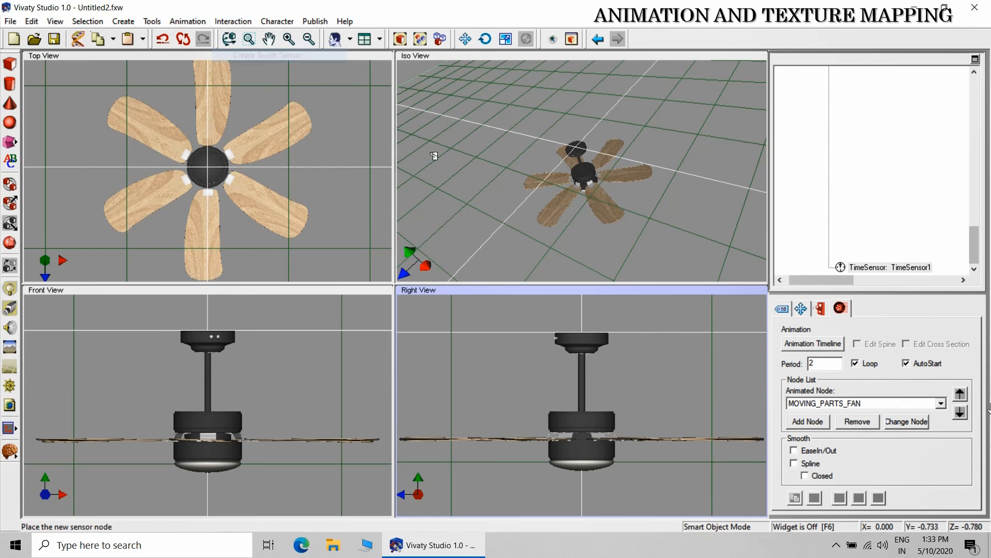
click(690, 244)
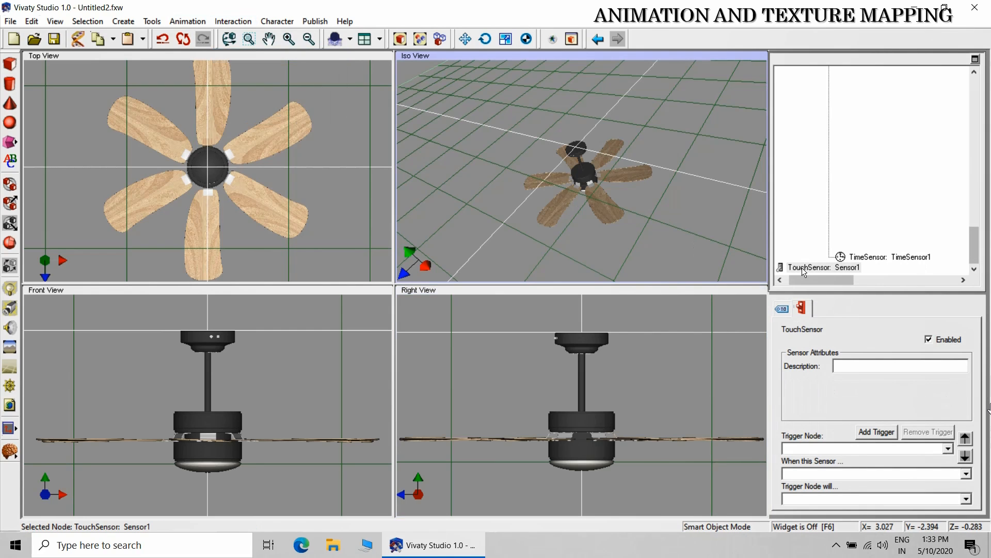
drag(803, 272, 883, 256)
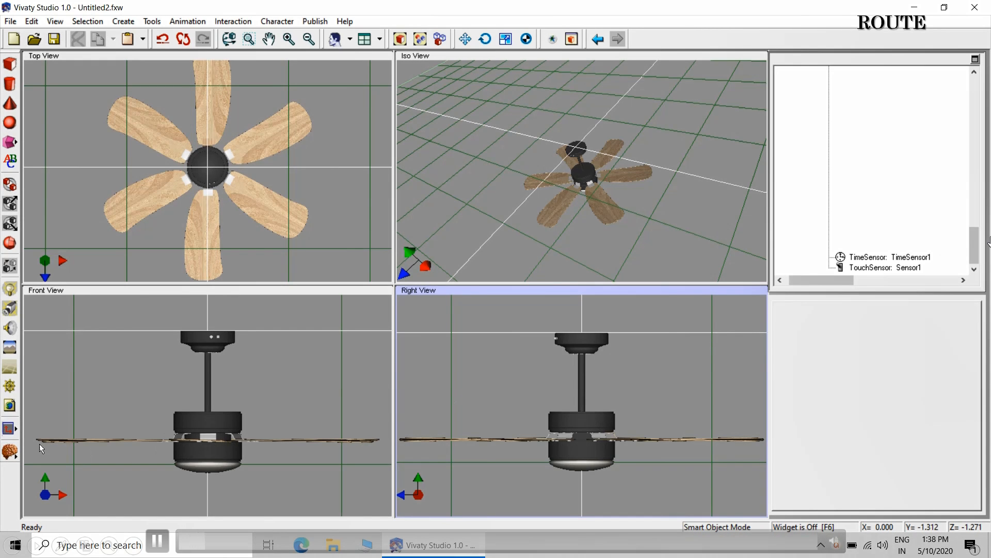
Add a ROUTE to the scene and move it into the MOVING_PARTS_FAN group below the touch sensor
click(13, 455)
click(31, 416)
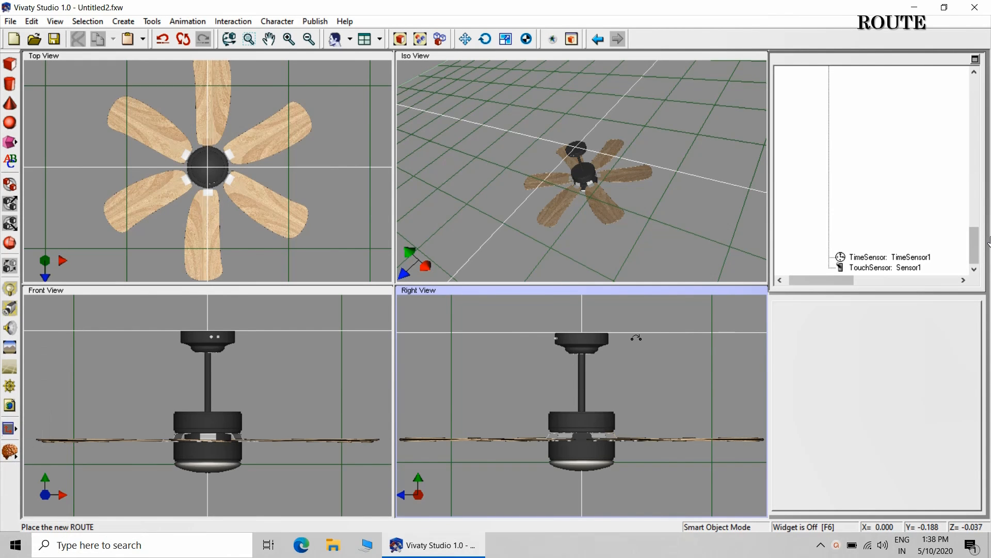
click(717, 246)
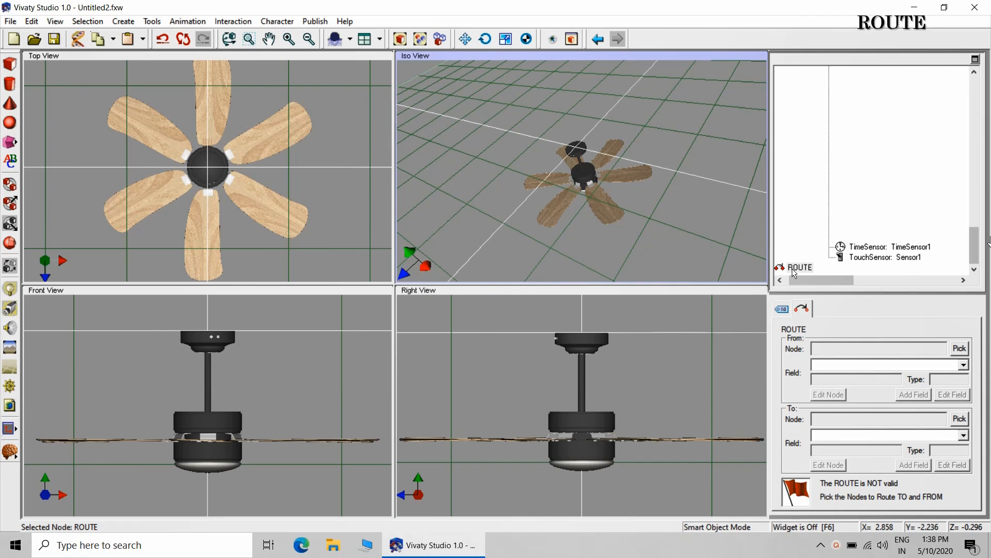
drag(792, 269, 853, 266)
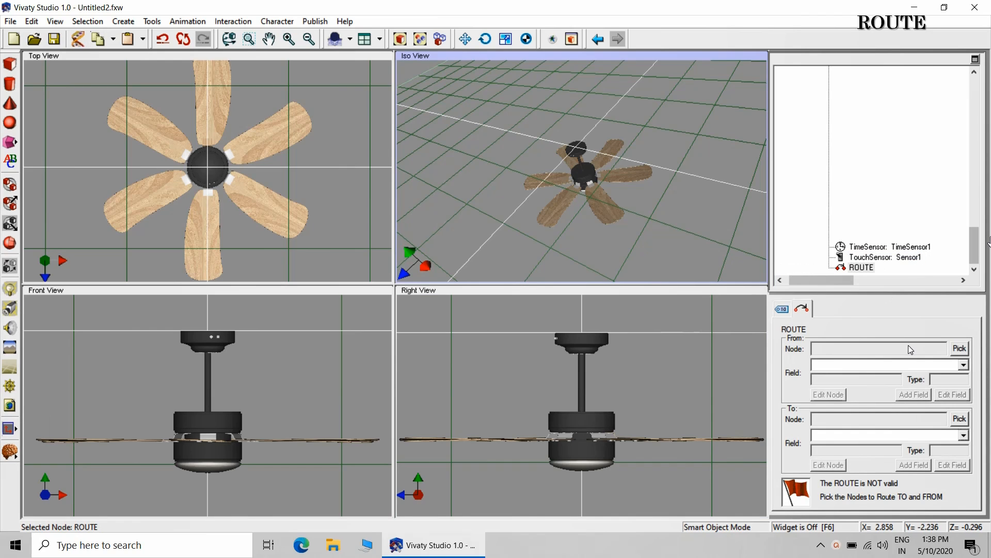
Set the ROUTE's source node to touch sensor Sensor1 and its destination node to TimeSensor1
click(959, 349)
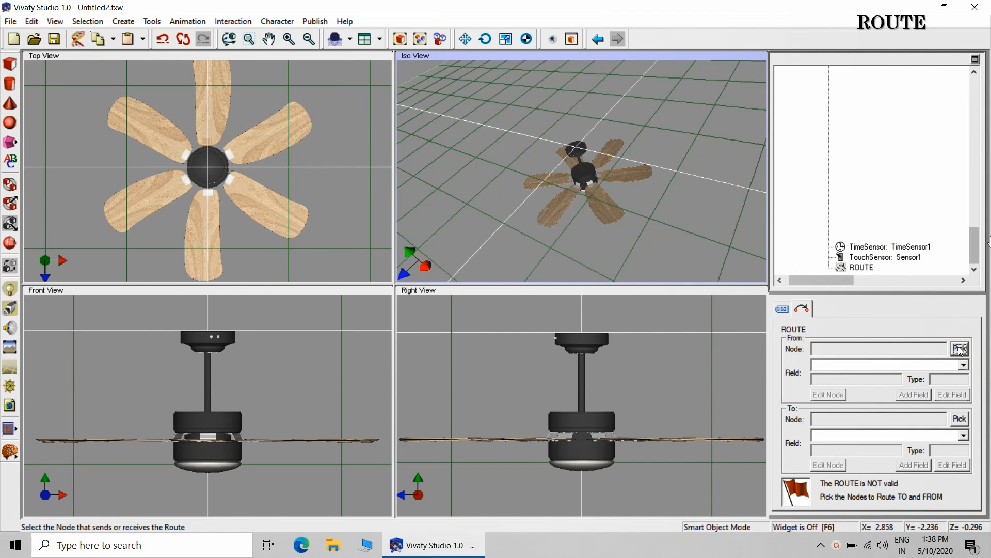
click(901, 257)
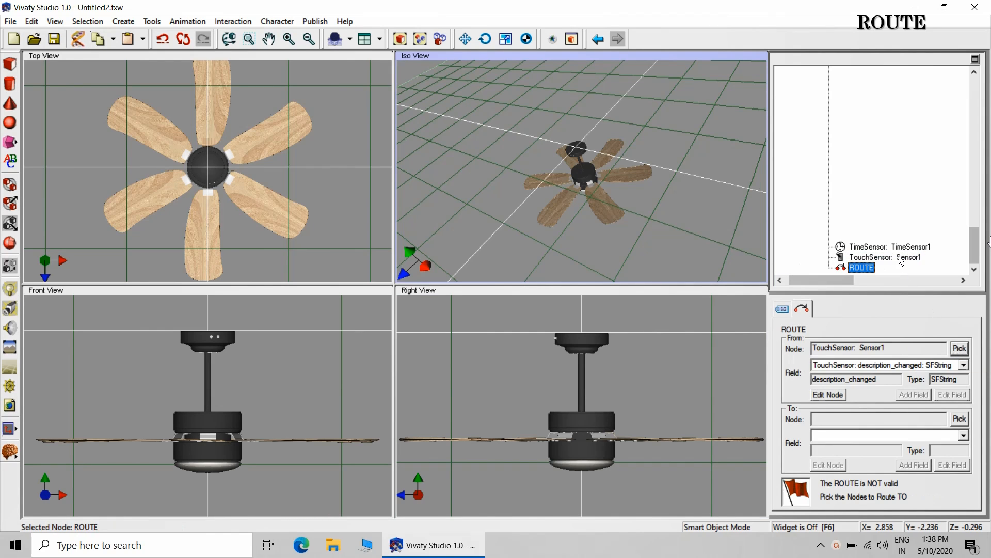
click(964, 423)
click(898, 247)
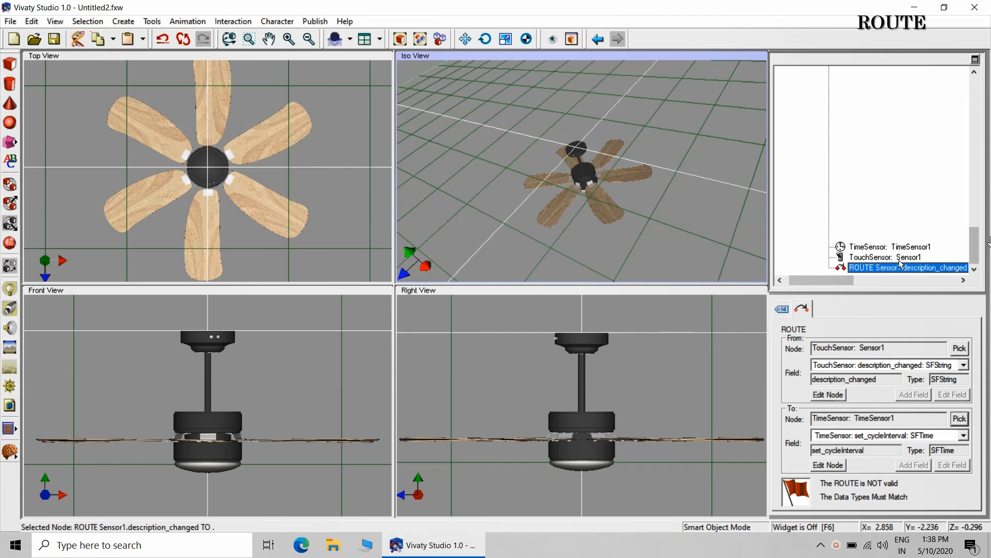
Route the touch sensor's isOver field to TimeSensor1's set_enabled field so both ends use the SFBool type
click(963, 365)
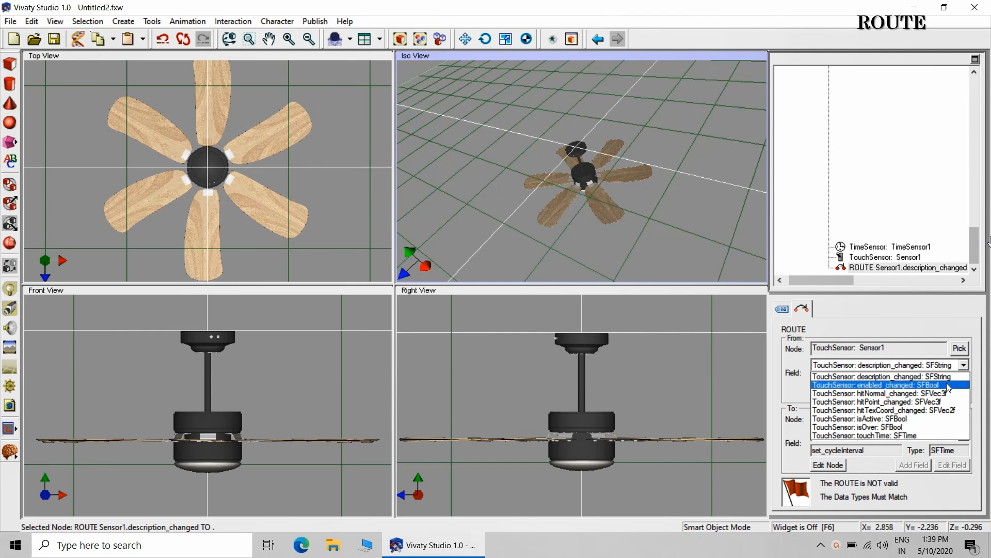
click(912, 436)
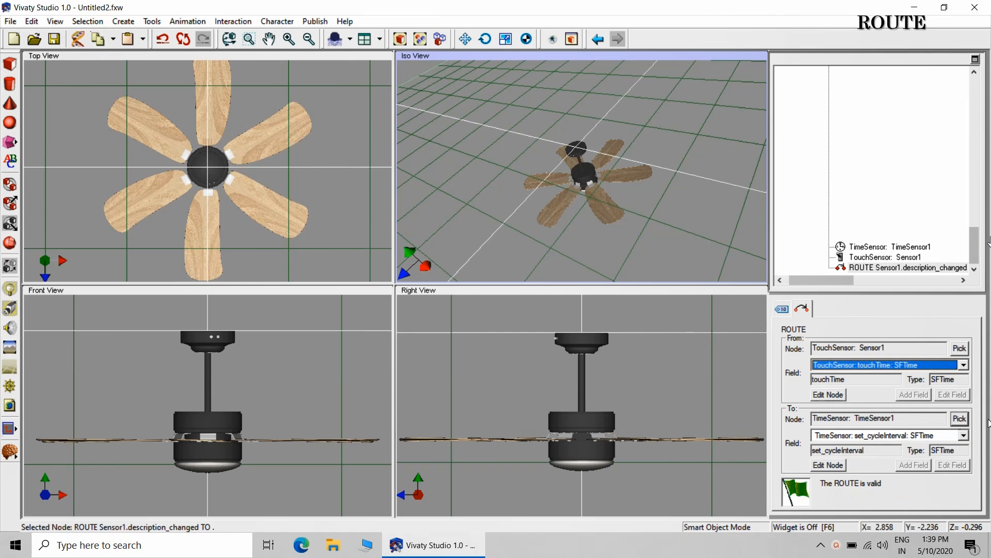
click(963, 437)
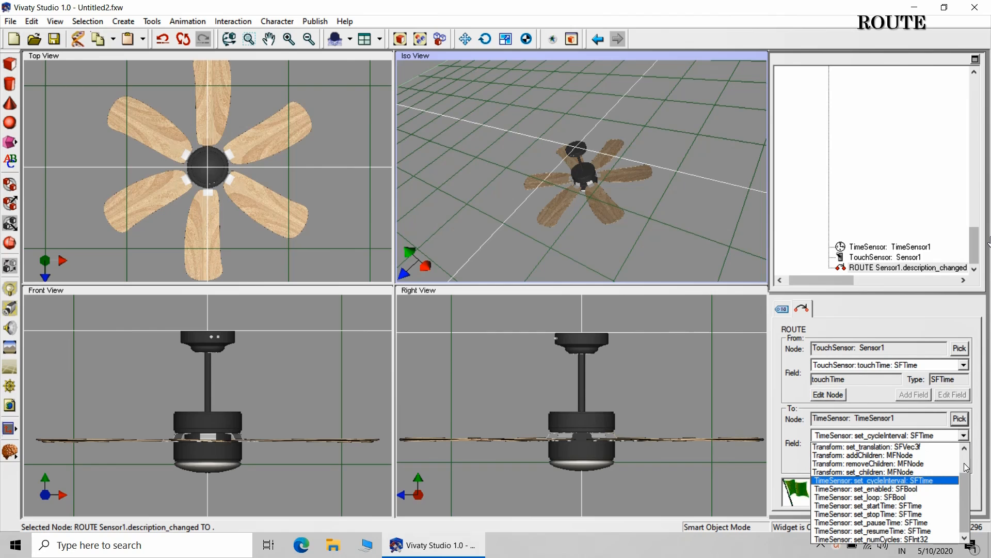
mouse_move(963, 498)
mouse_down()
mouse_move(959, 460)
mouse_move(969, 515)
mouse_up()
click(918, 494)
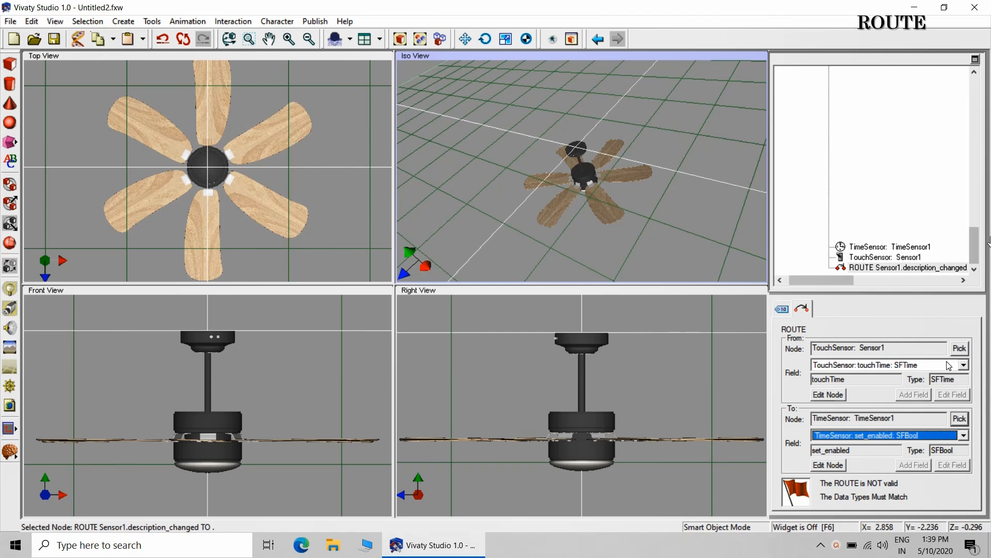
click(964, 365)
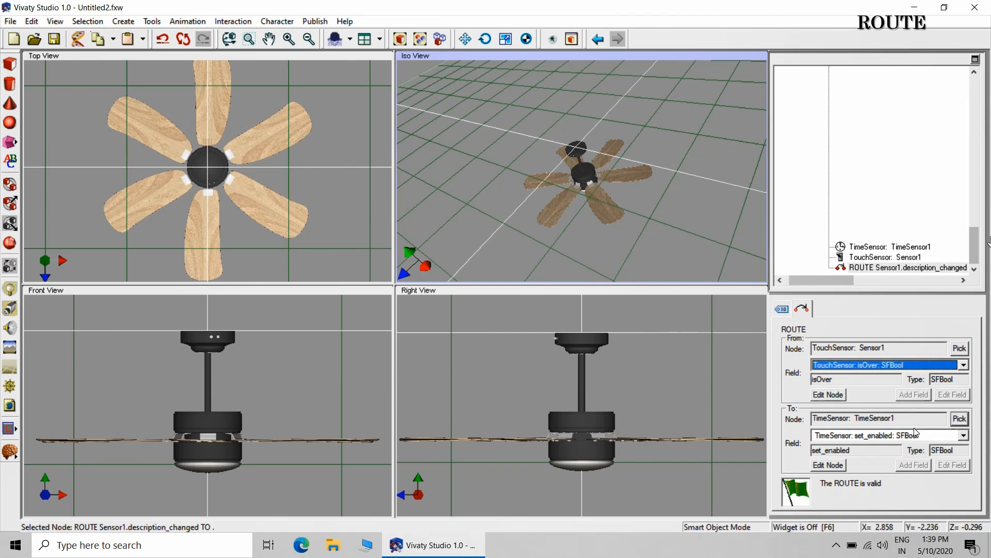
click(917, 427)
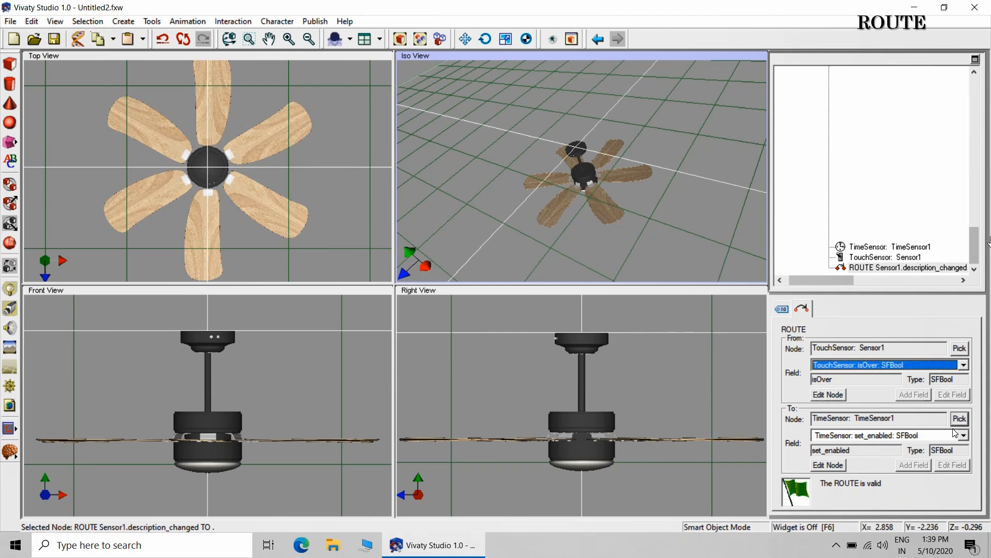
click(704, 360)
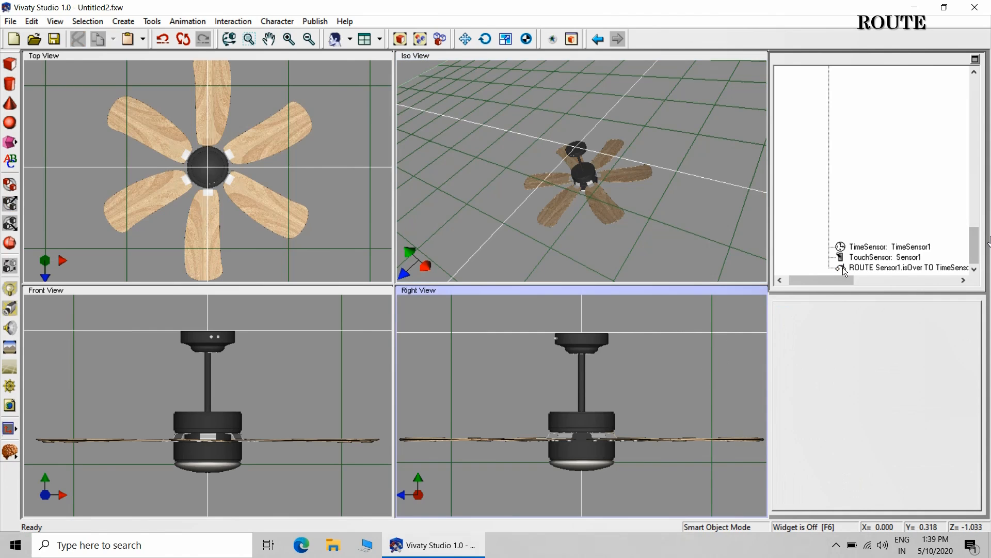
click(873, 268)
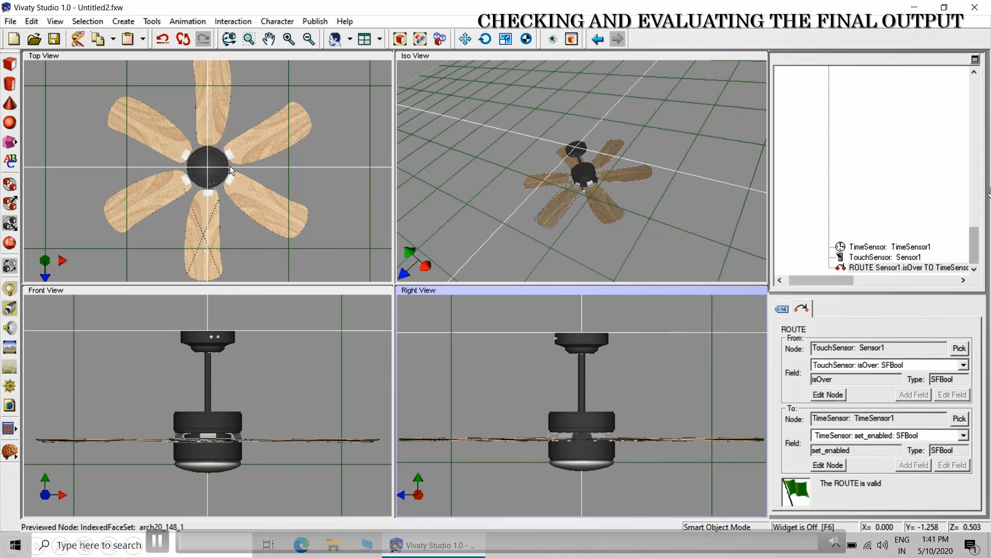
Save the scene as INTERACTIVE_CEILING_FAN in VivatyStudio format inside the CEILING_FAN folder
click(10, 21)
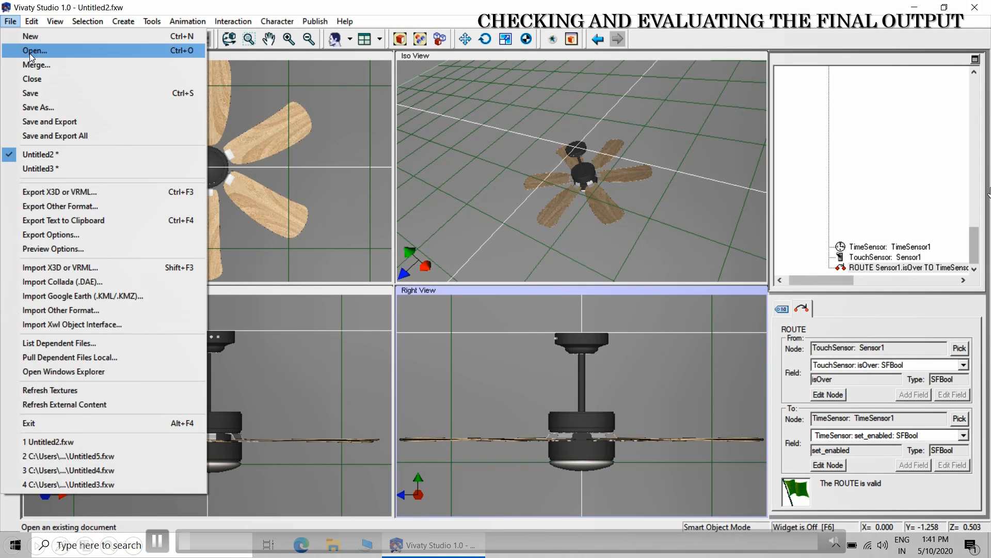
click(76, 107)
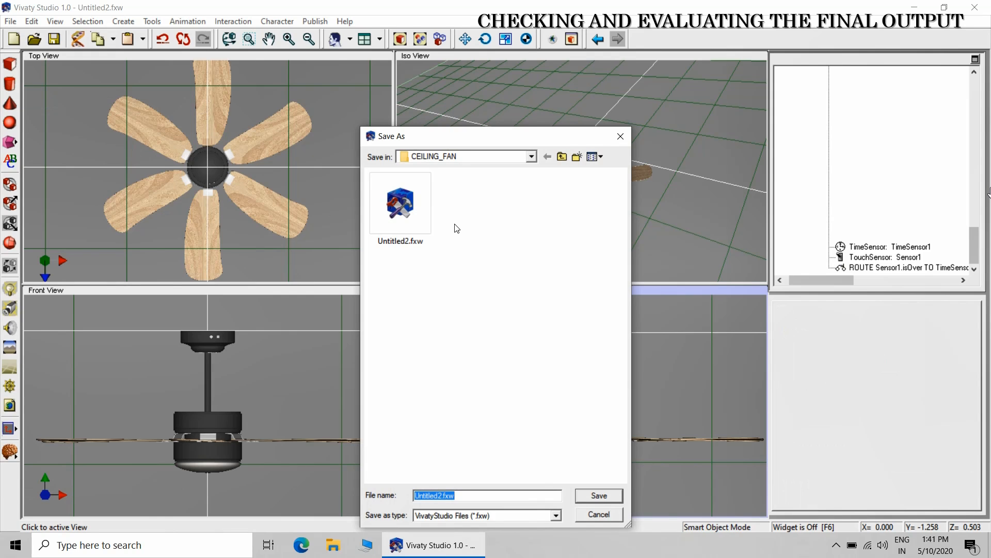
click(532, 157)
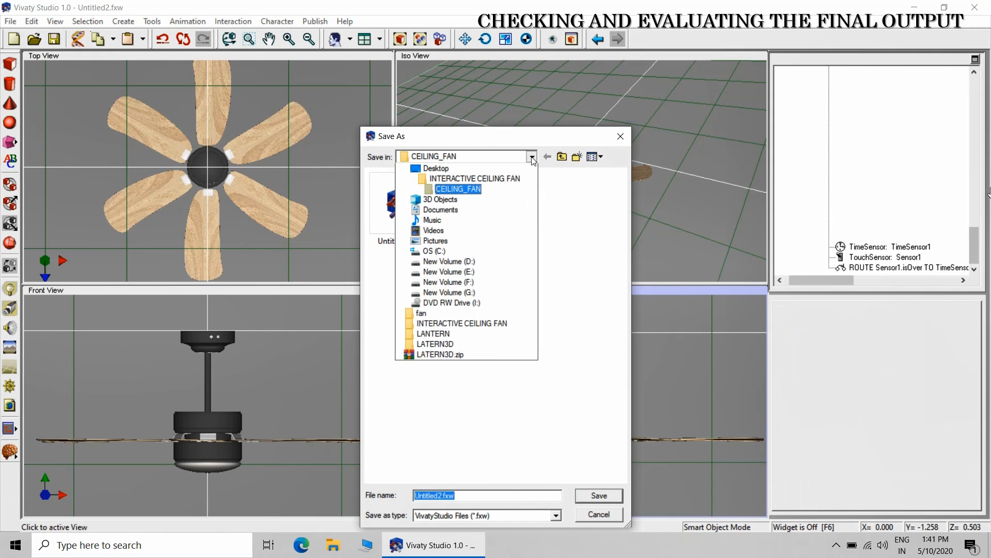
click(505, 240)
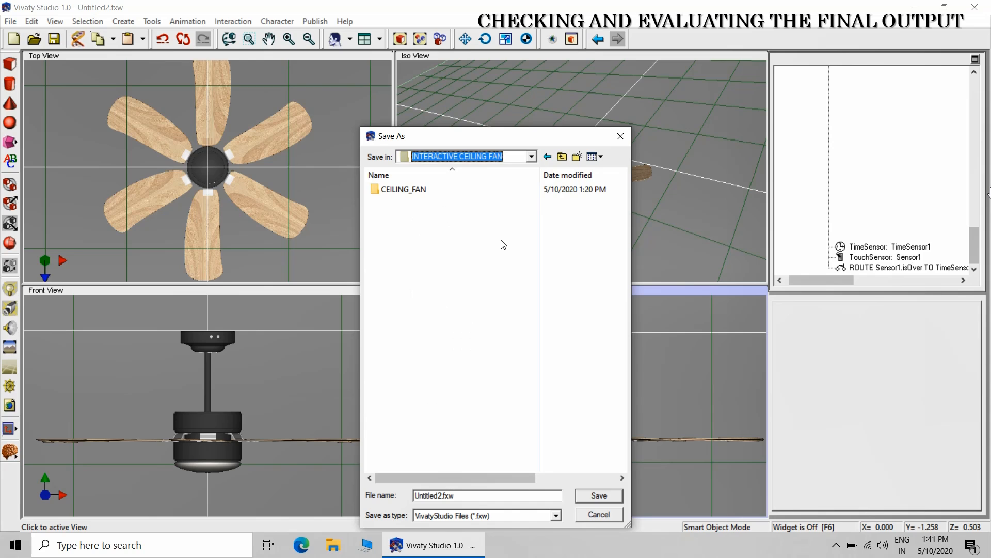
double_click(399, 191)
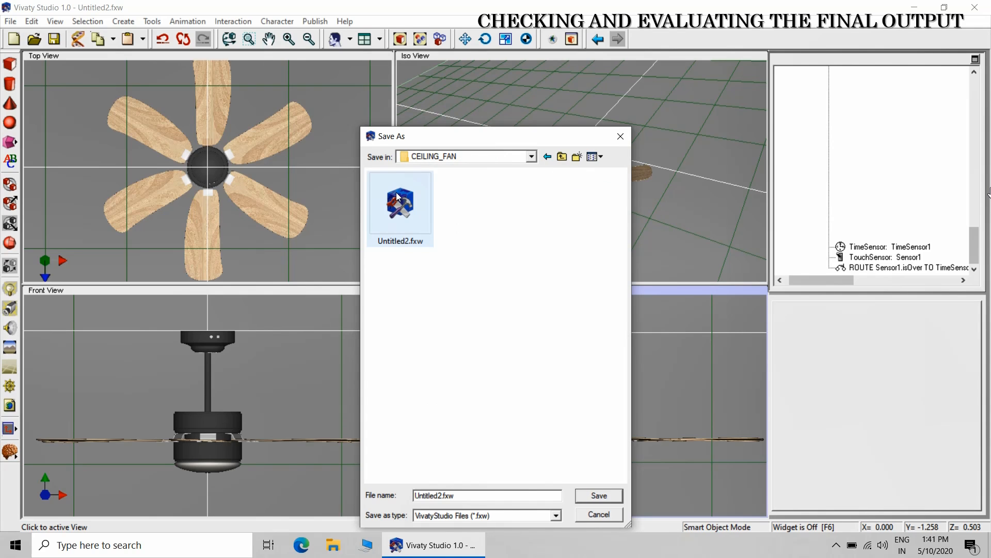
double_click(484, 495)
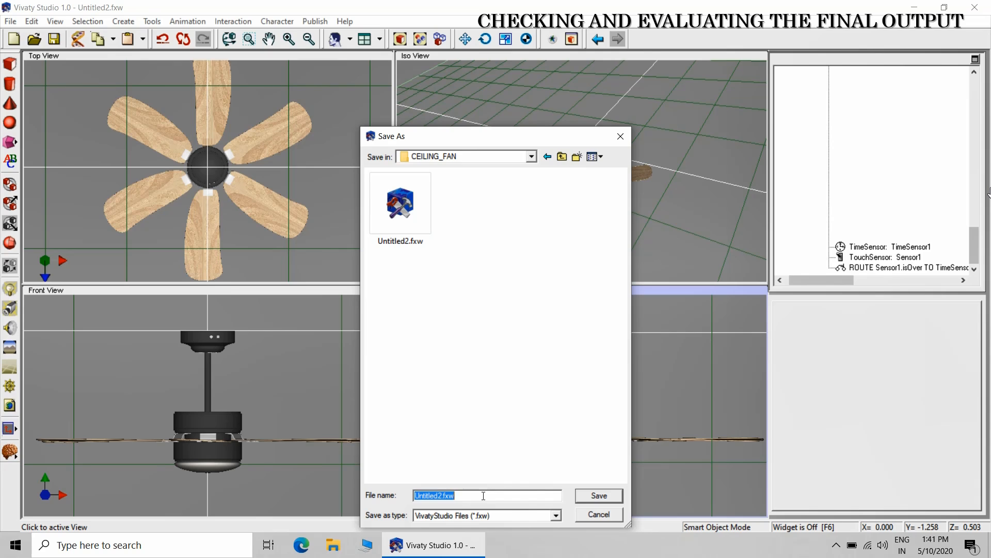
key(BackSpace)
text(CEILING_FAN)
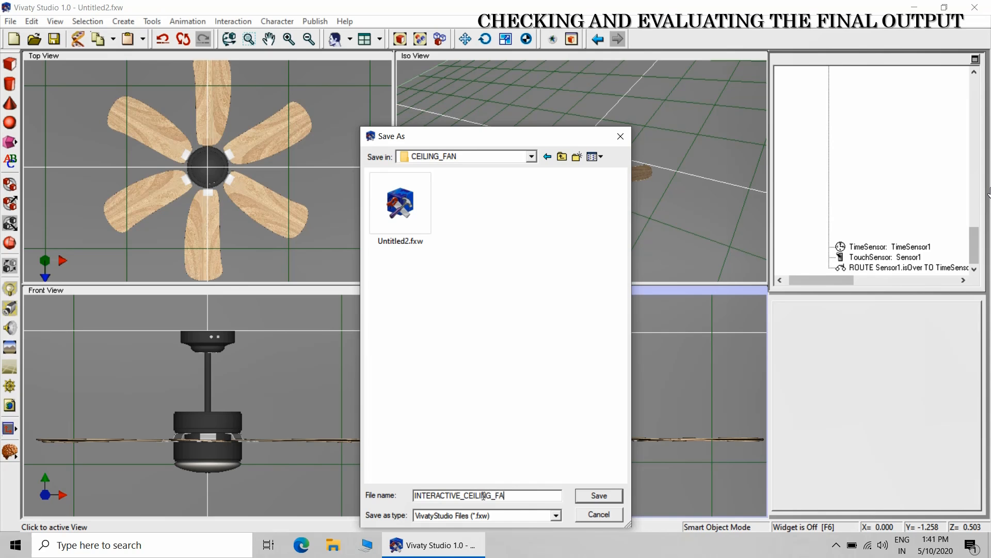
click(599, 496)
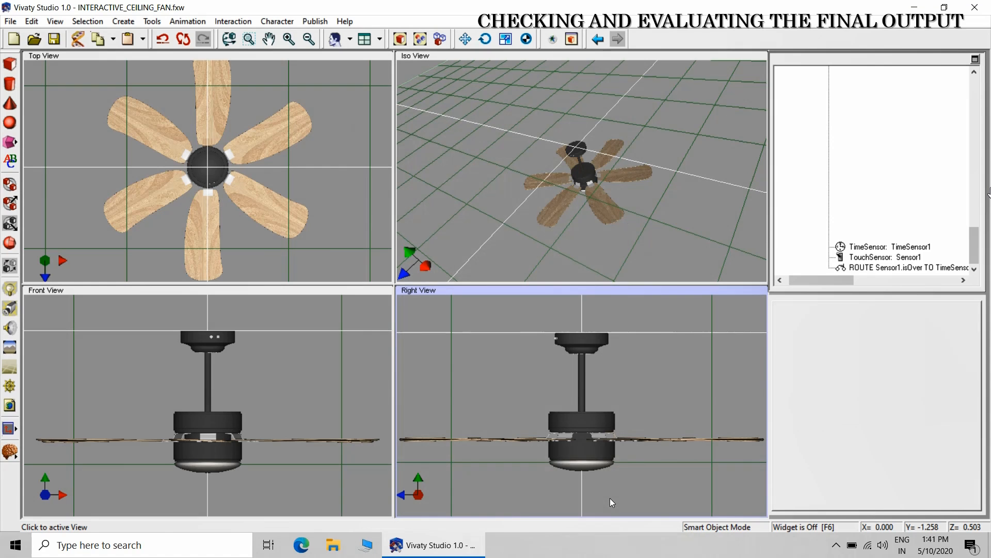
Export the scene as an uncompressed VRML file named INTERACTIVE_CEILING_FAN in the CEILING_FAN folder
click(10, 22)
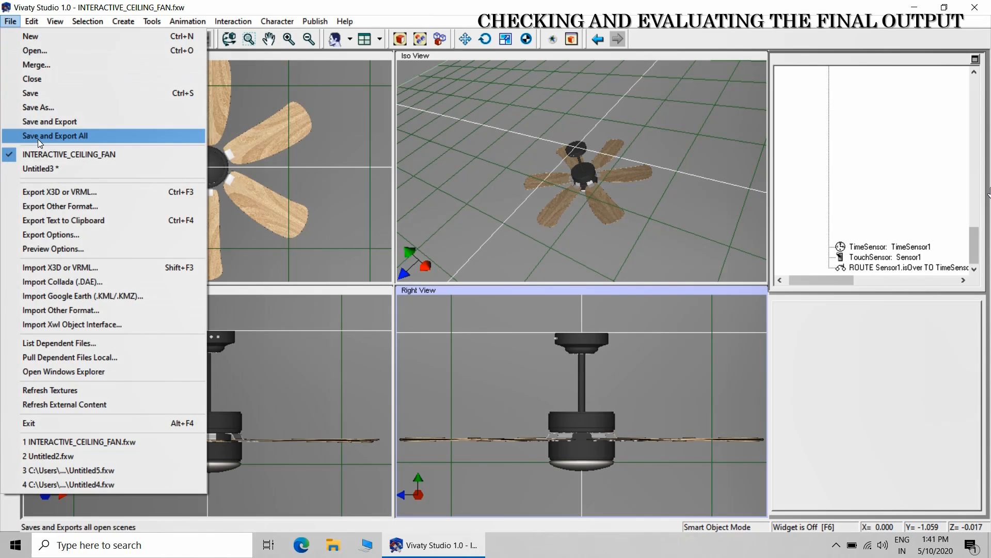
click(47, 191)
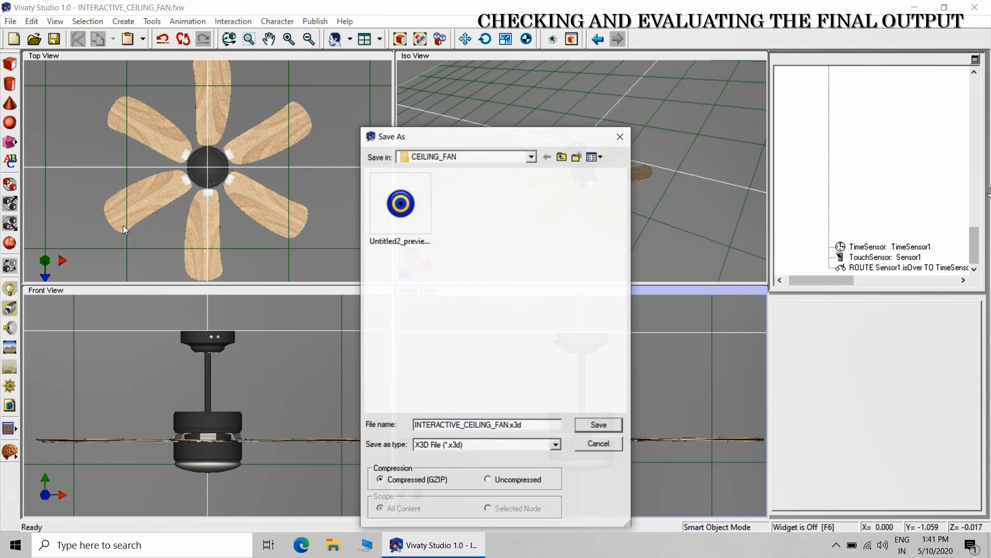
click(488, 479)
click(478, 443)
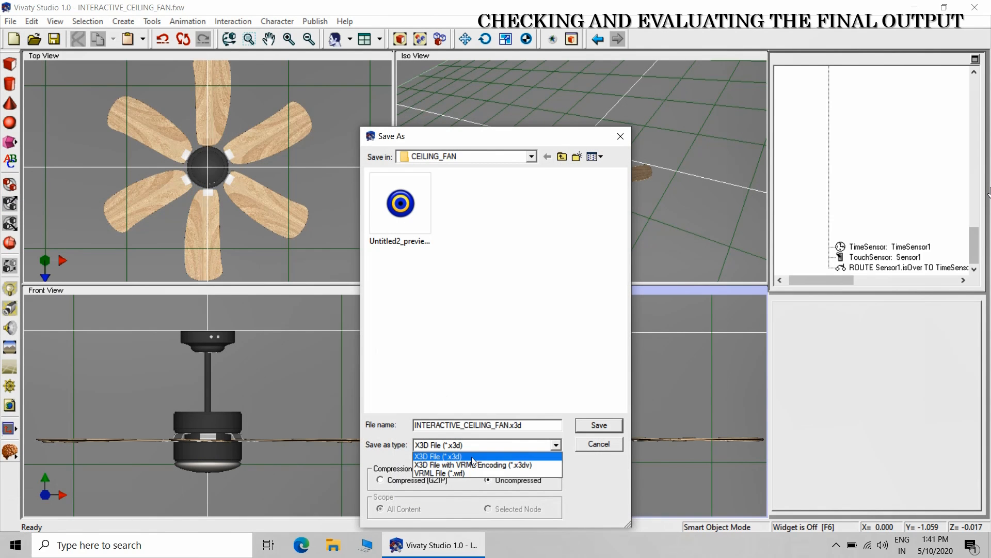
click(469, 473)
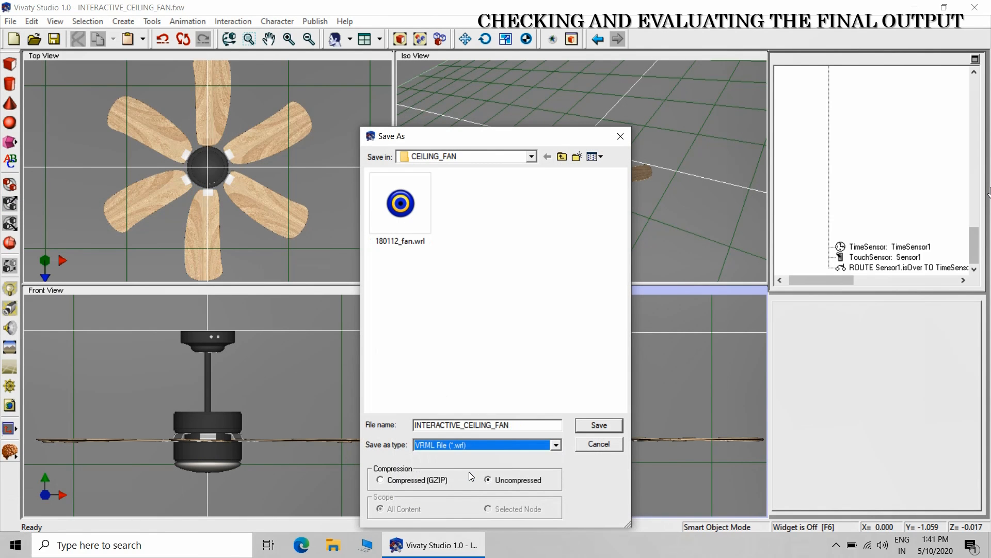
click(496, 352)
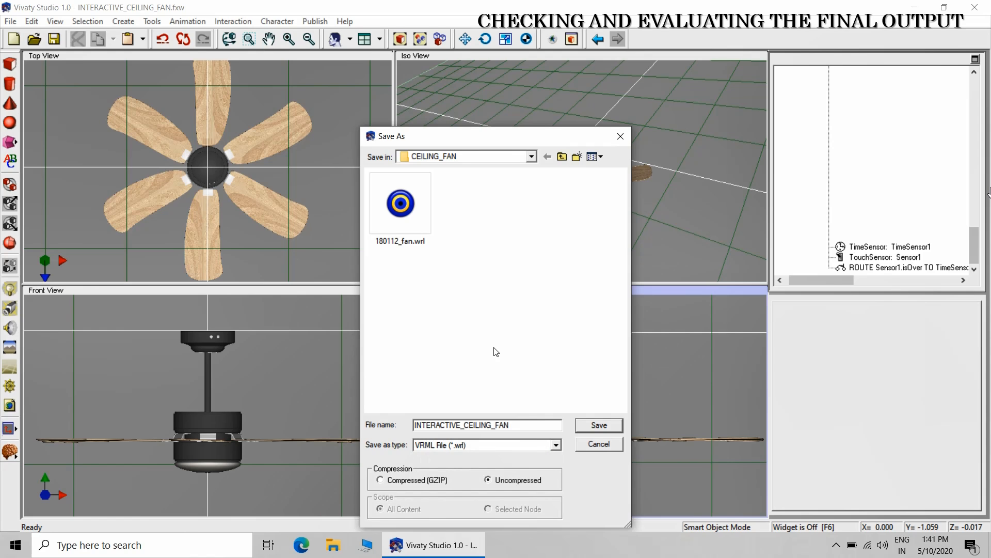
click(595, 429)
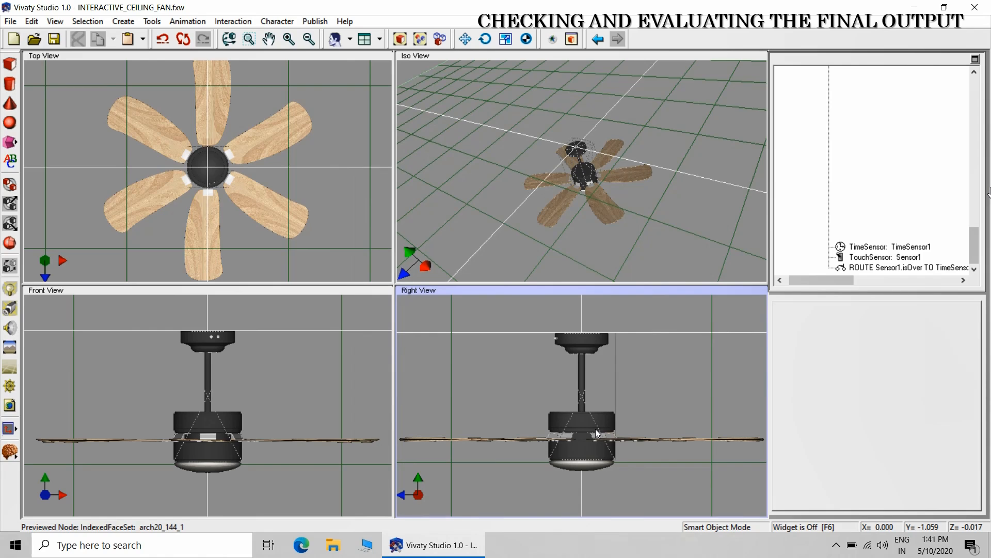
Switch to the desktop and open INTERACTIVE_CEILING_FAN.wrl from INTERACTIVE CEILING FAN > CEILING_FAN in BS Contact
click(914, 6)
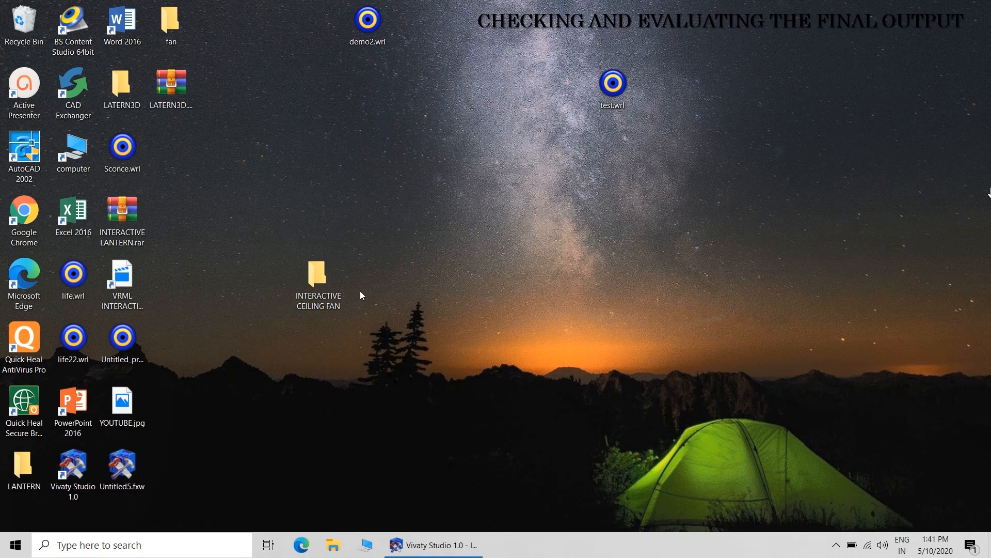
double_click(325, 279)
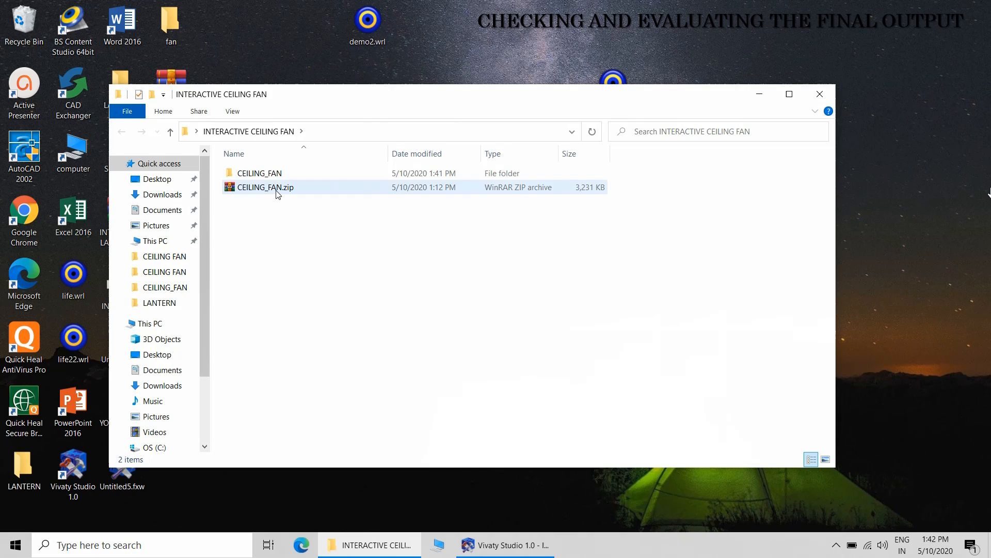
double_click(259, 174)
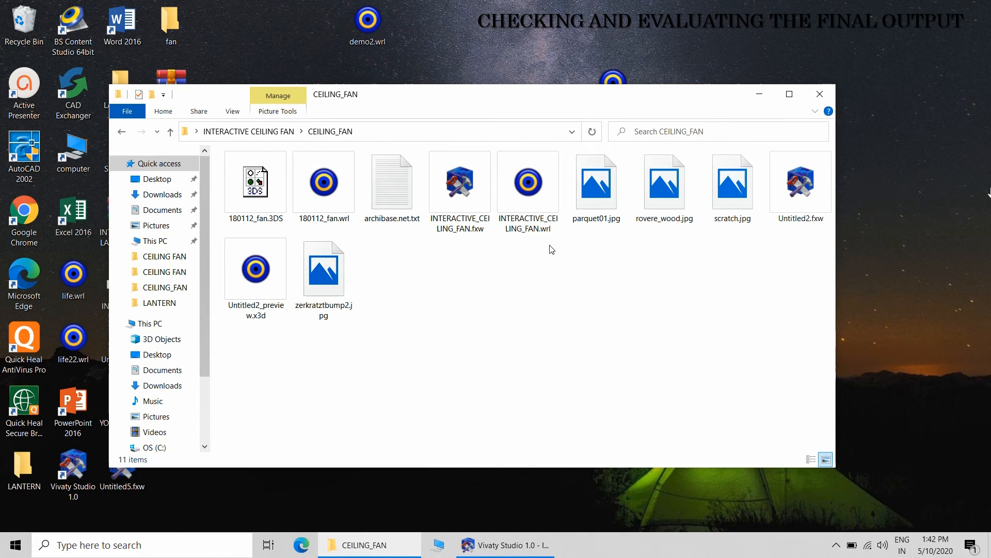
double_click(525, 185)
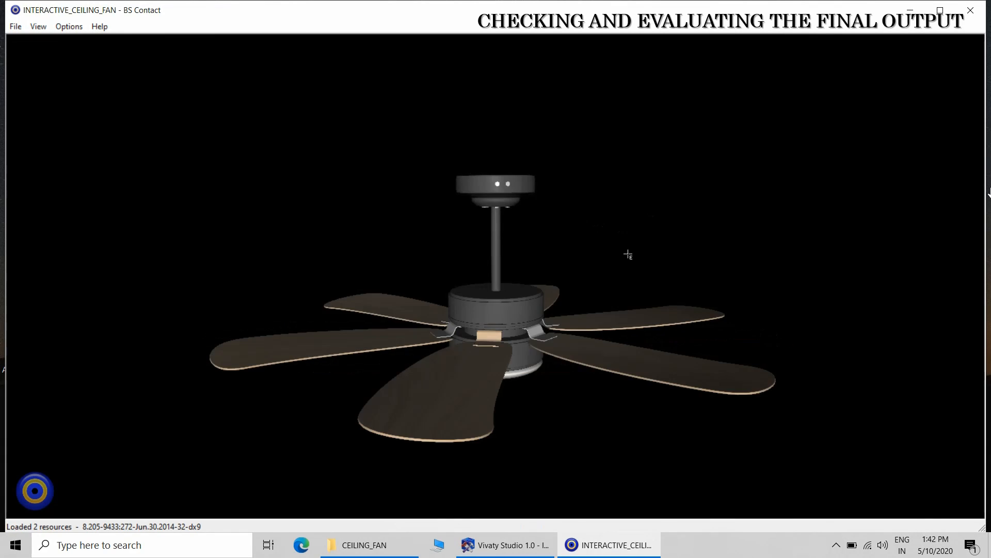
Examine the exported fan from above and below, testing the touch sensor's blade rotation on the motor housing and light
drag(627, 255, 209, 344)
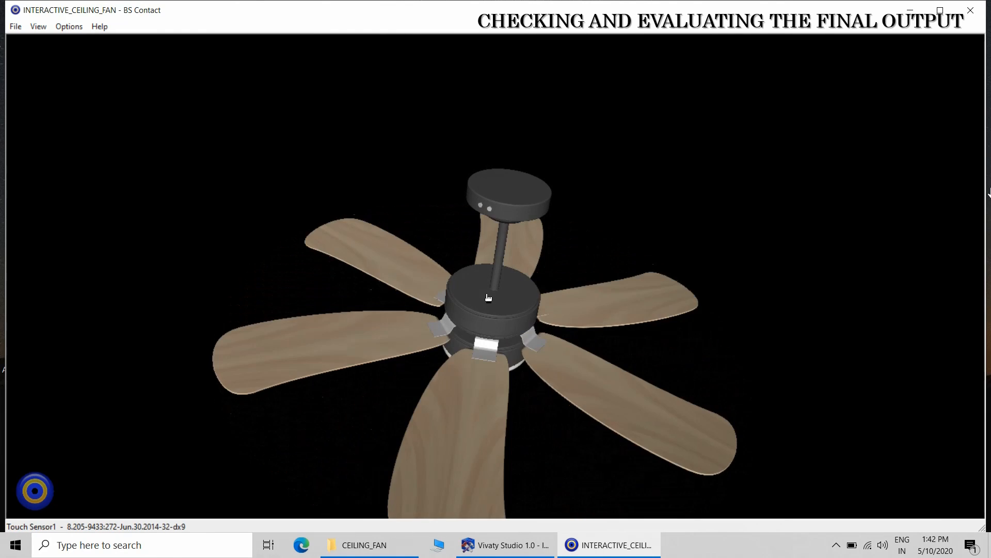
drag(595, 212, 610, 28)
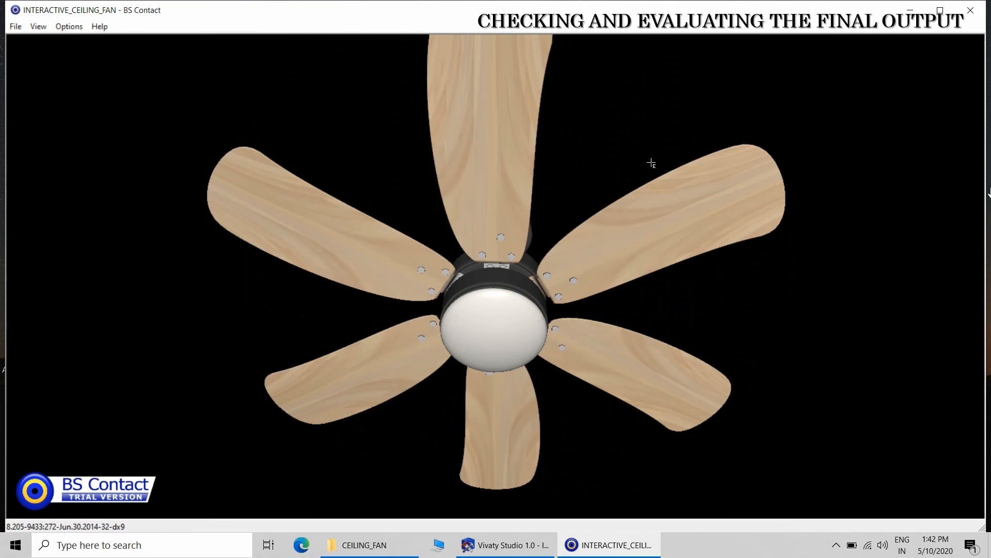
drag(652, 163, 520, 310)
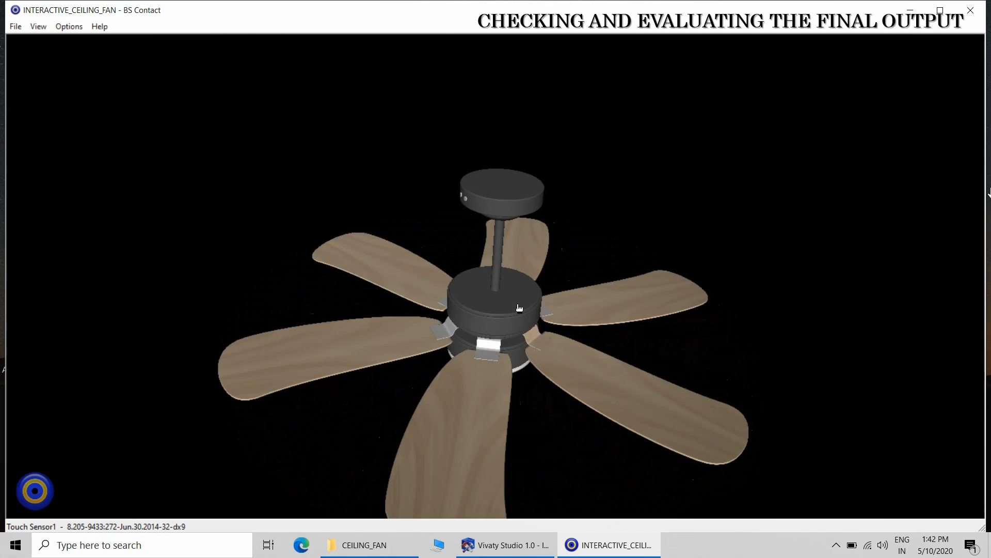
click(519, 308)
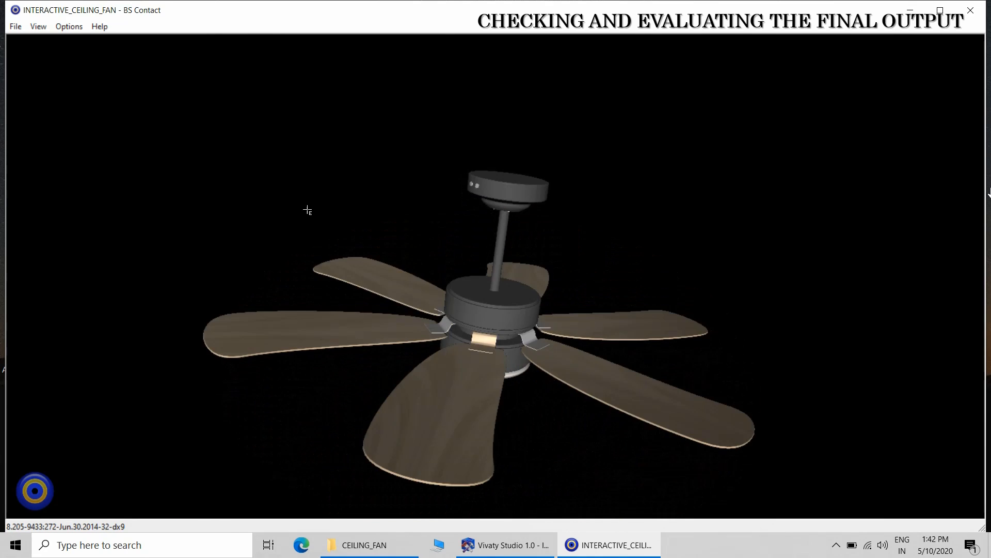
drag(307, 210, 376, 194)
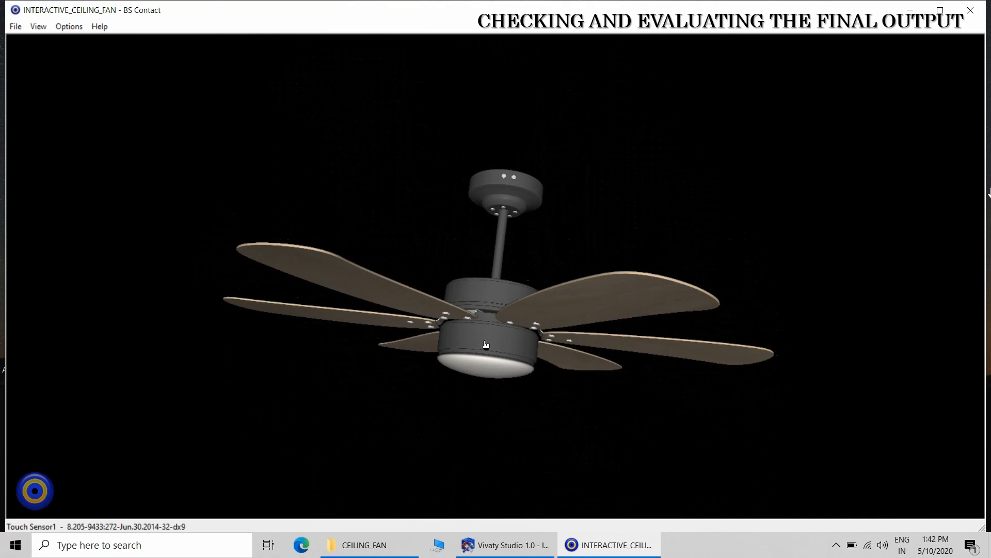
drag(484, 341, 445, 348)
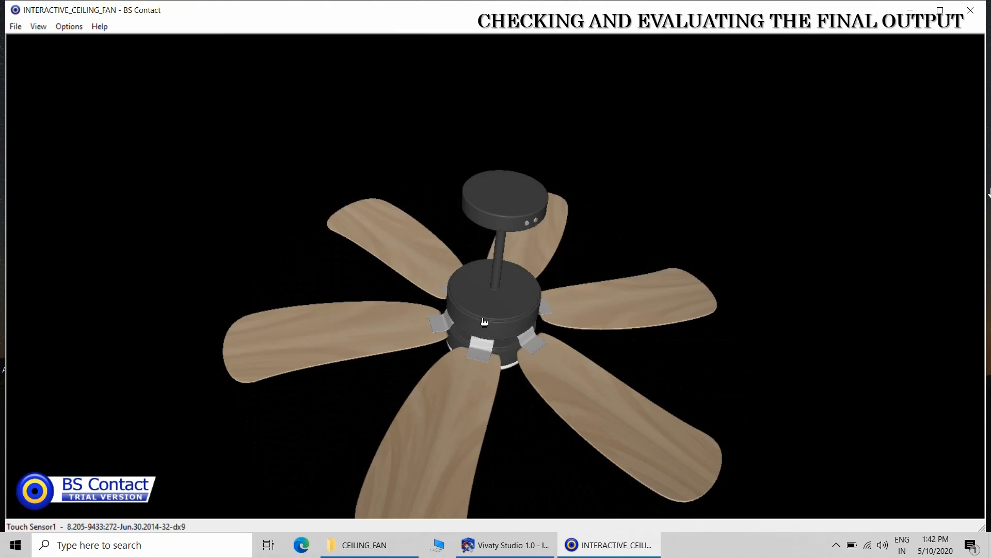
drag(484, 322, 511, 303)
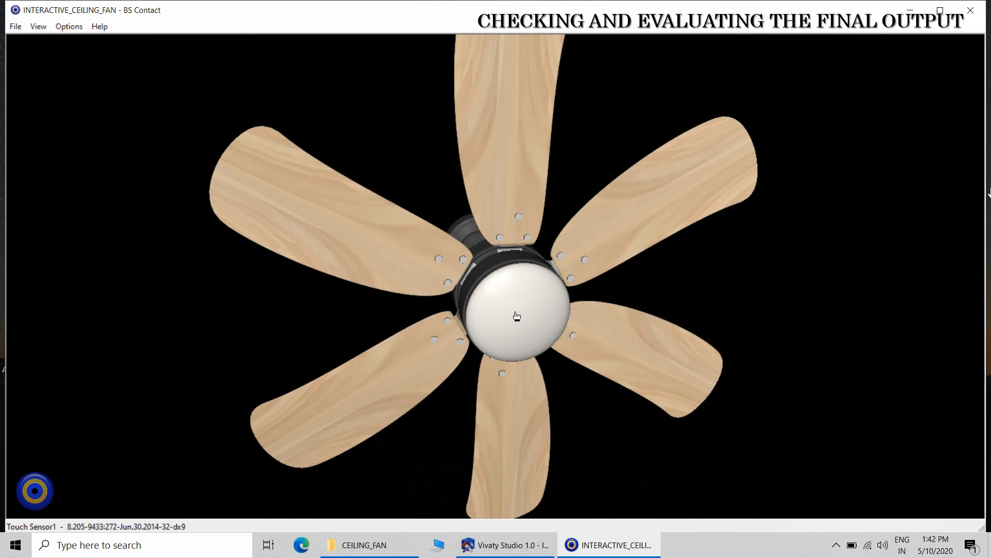
drag(370, 230, 516, 173)
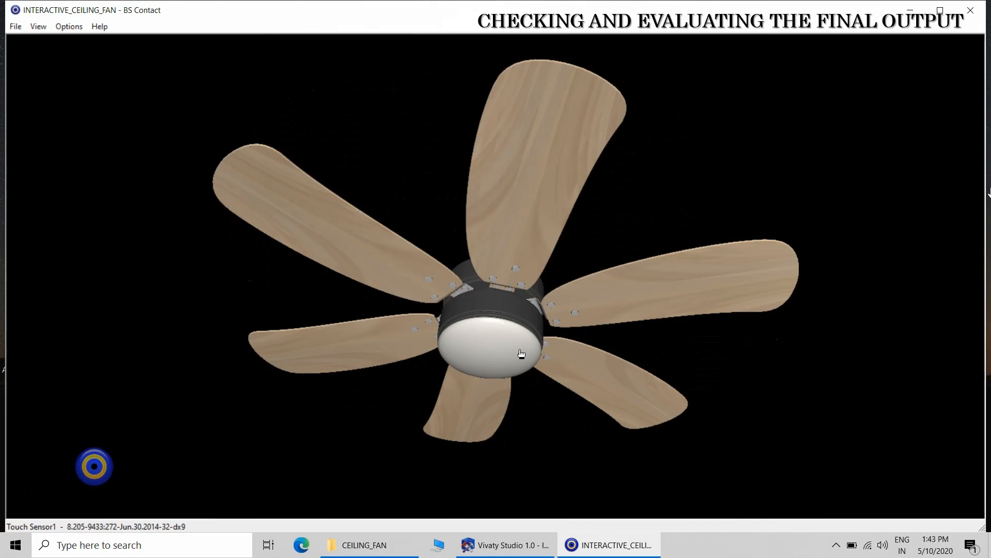
click(521, 353)
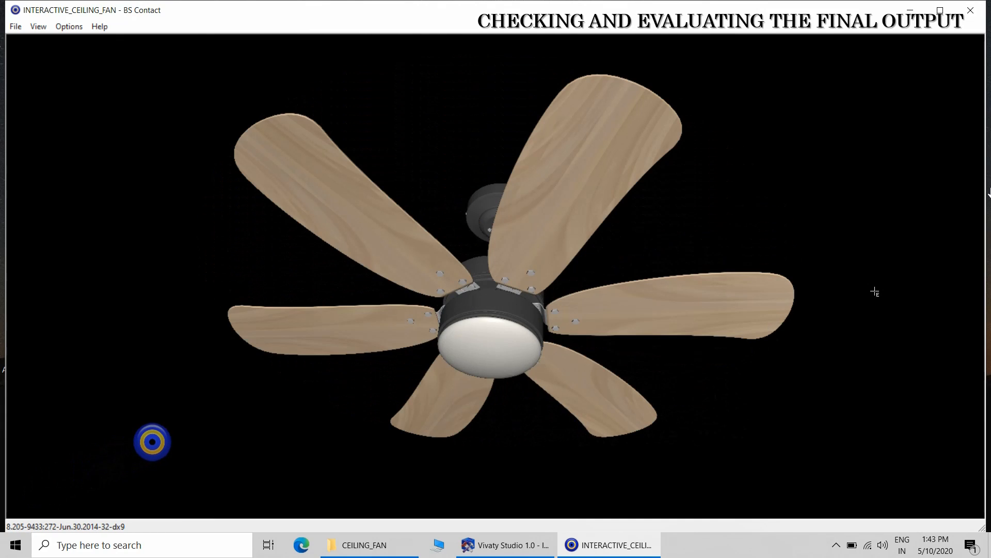